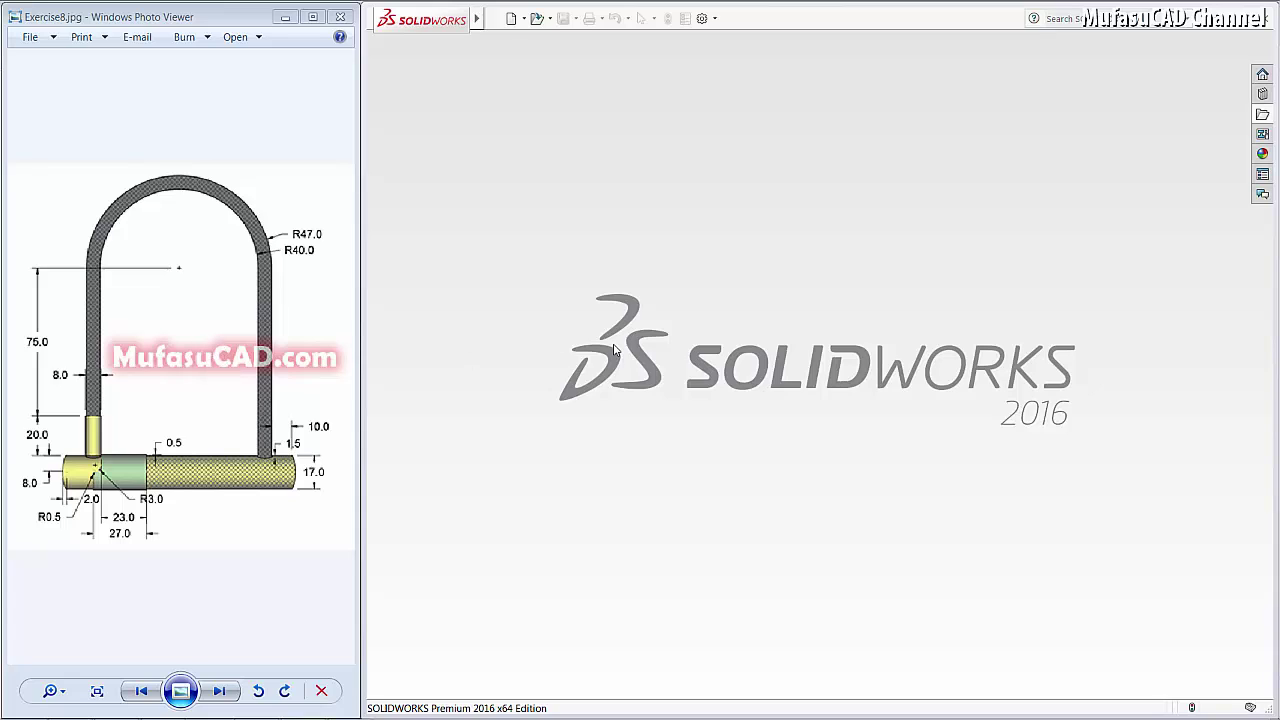
- Open the New SOLIDWORKS Document dialog from the standard toolbar
{"action": "left_click", "coordinate": [510, 18]}
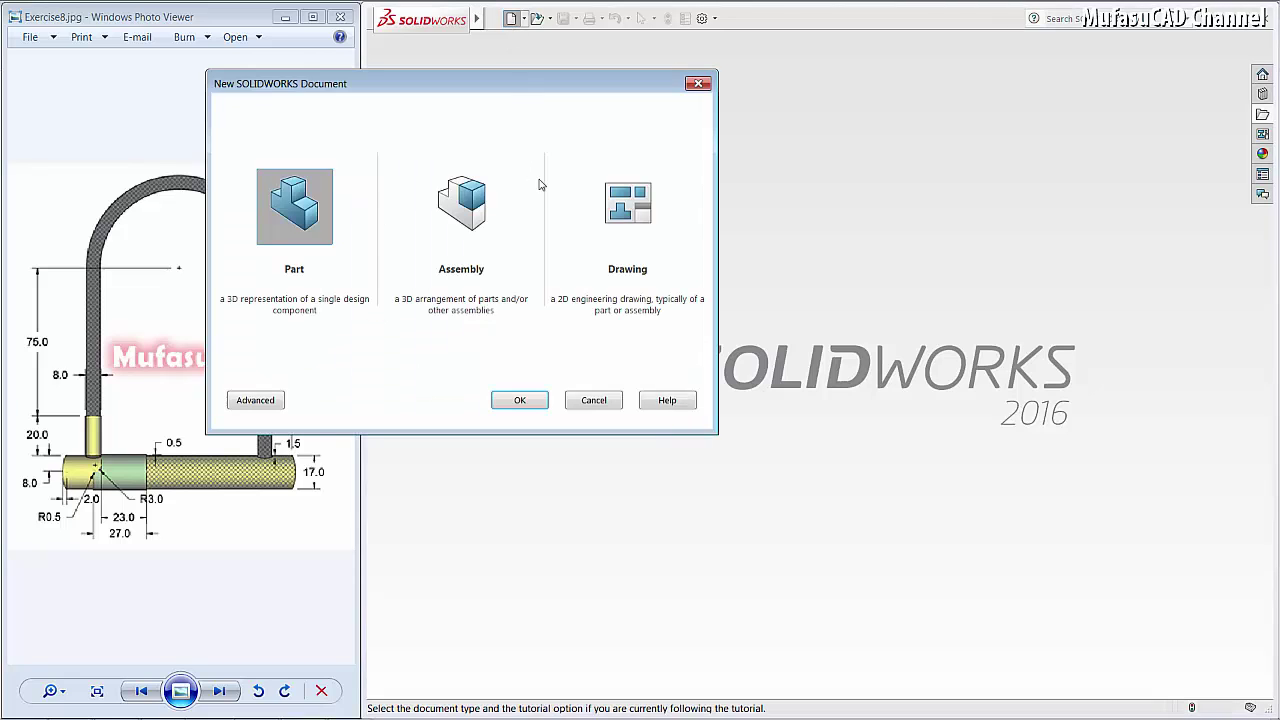
- Create a new part and start a sketch on the Top Plane
{"action": "left_click", "coordinate": [507, 402]}
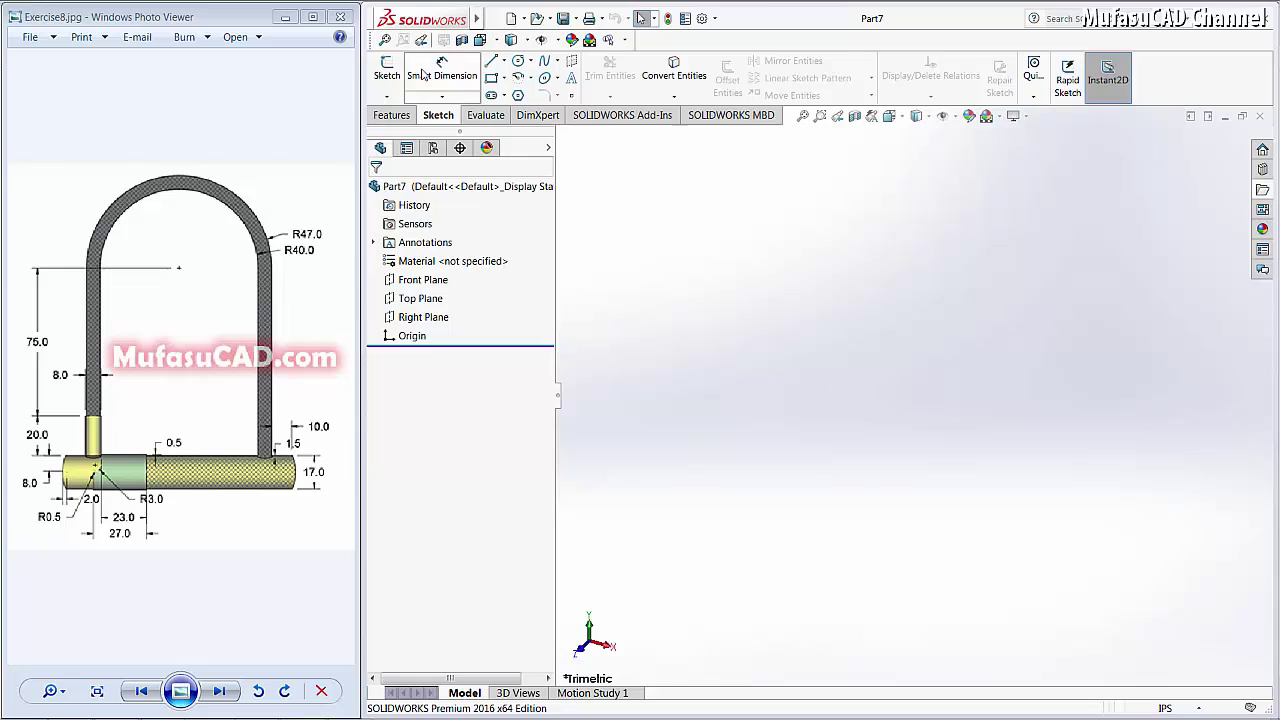
{"action": "left_click", "coordinate": [387, 68]}
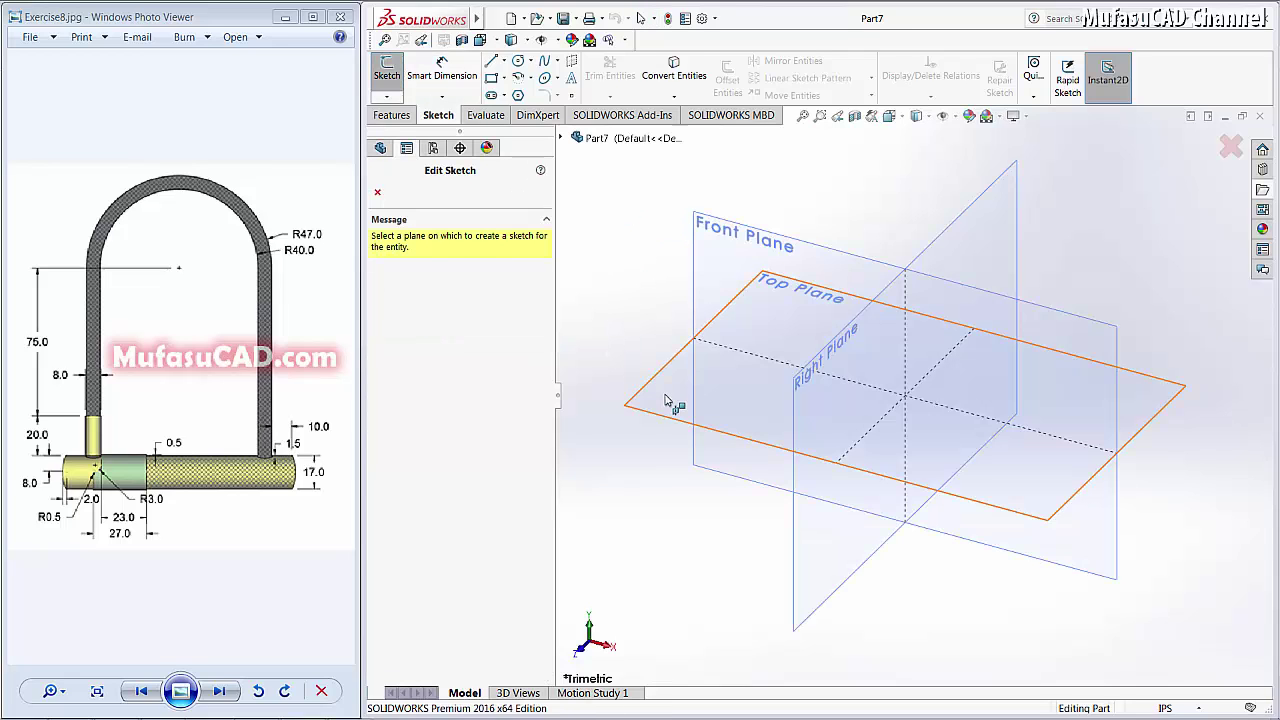
{"action": "left_click", "coordinate": [666, 400]}
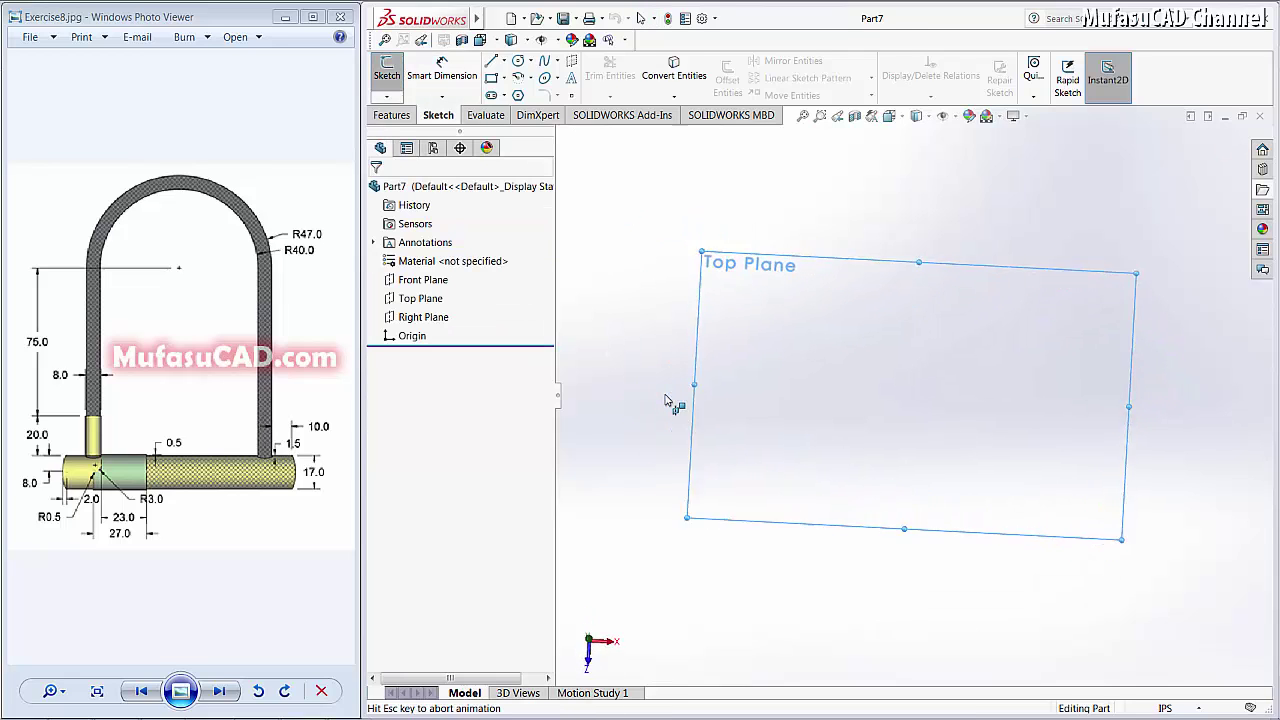
- Draw two concentric circles centred on the origin
{"action": "left_click", "coordinate": [517, 62]}
{"action": "left_click", "coordinate": [912, 396]}
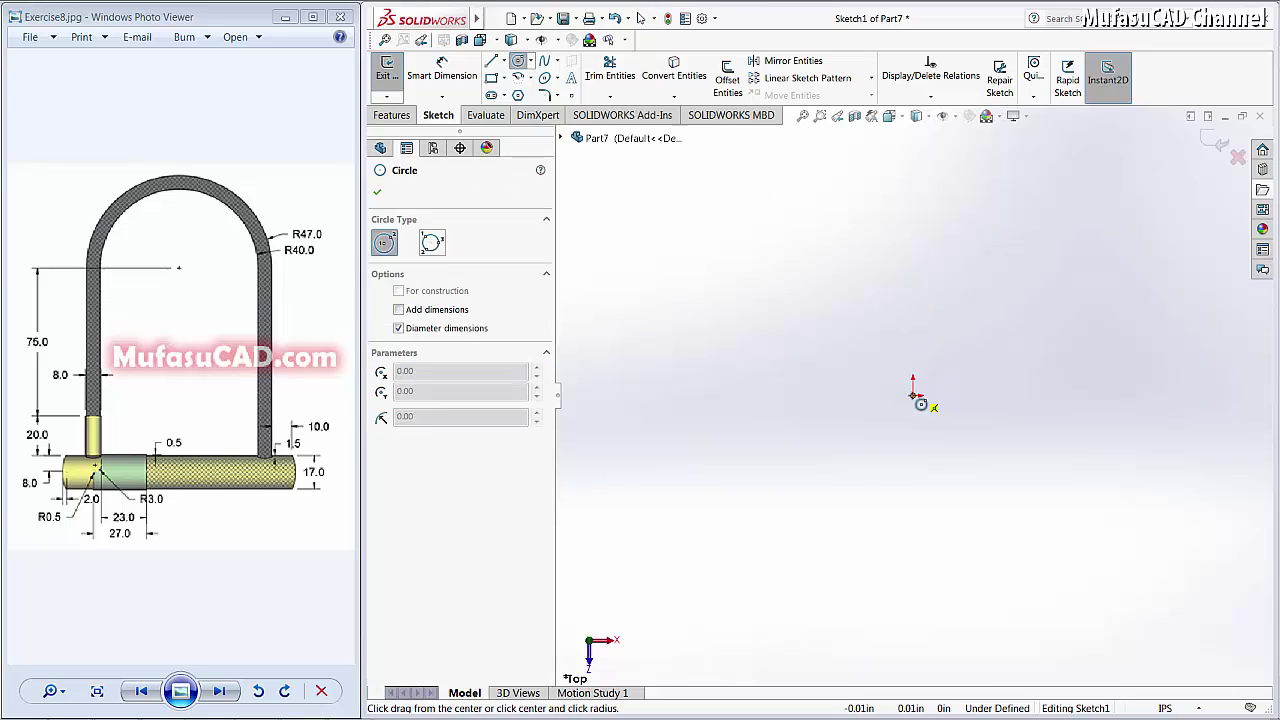
{"action": "left_click", "coordinate": [1000, 335]}
{"action": "left_click", "coordinate": [913, 396]}
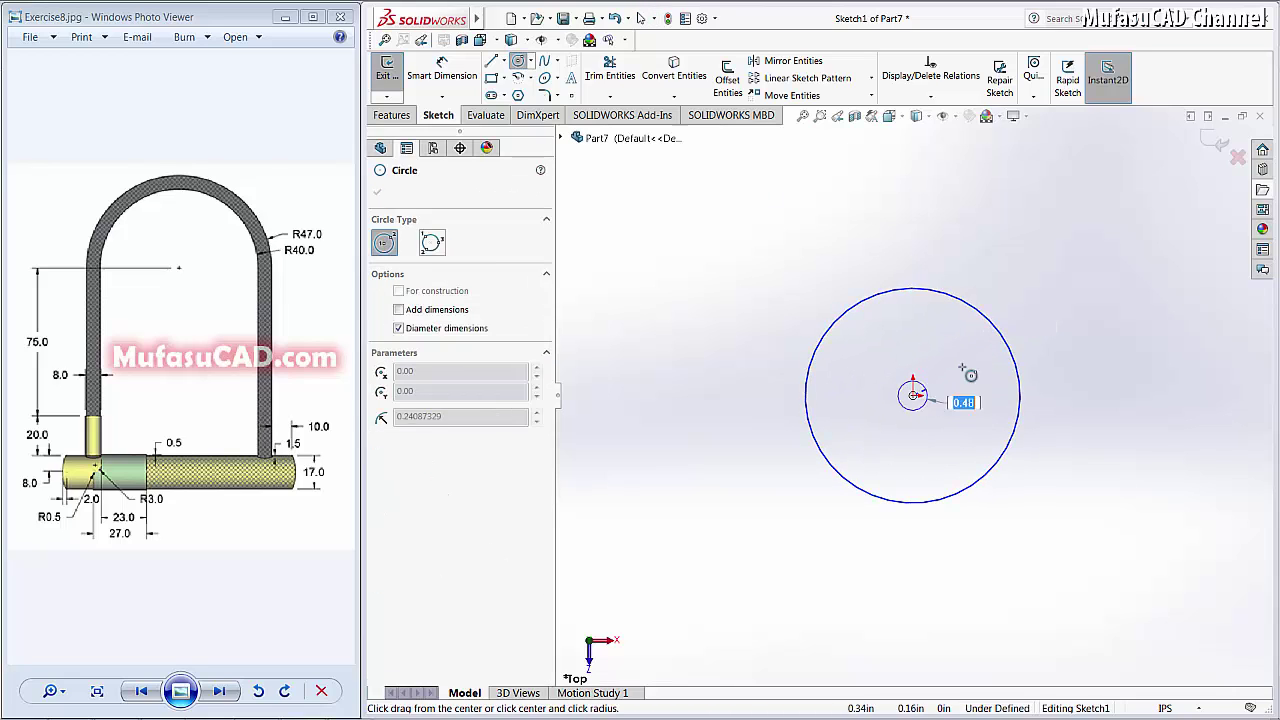
{"action": "left_click", "coordinate": [1004, 309]}
- Dimension the outer circle to Ø94 and the inner circle to Ø80
{"action": "left_click", "coordinate": [443, 60]}
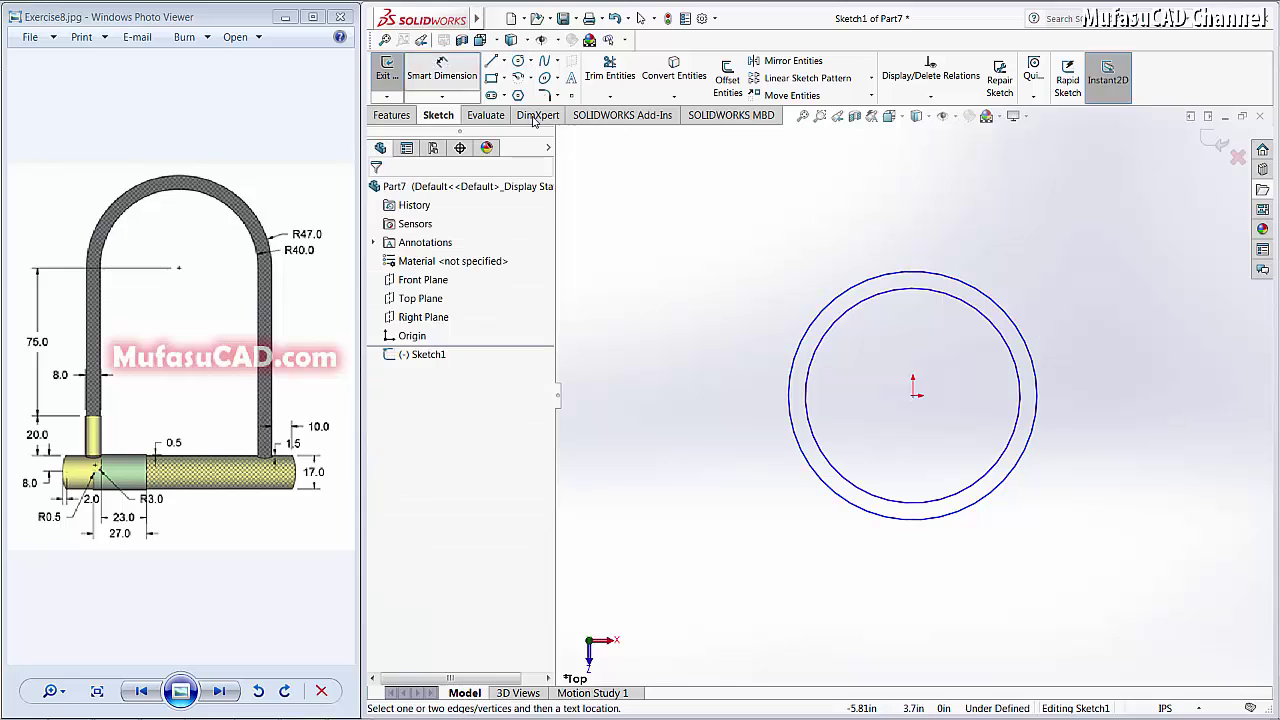
{"action": "left_click", "coordinate": [826, 311]}
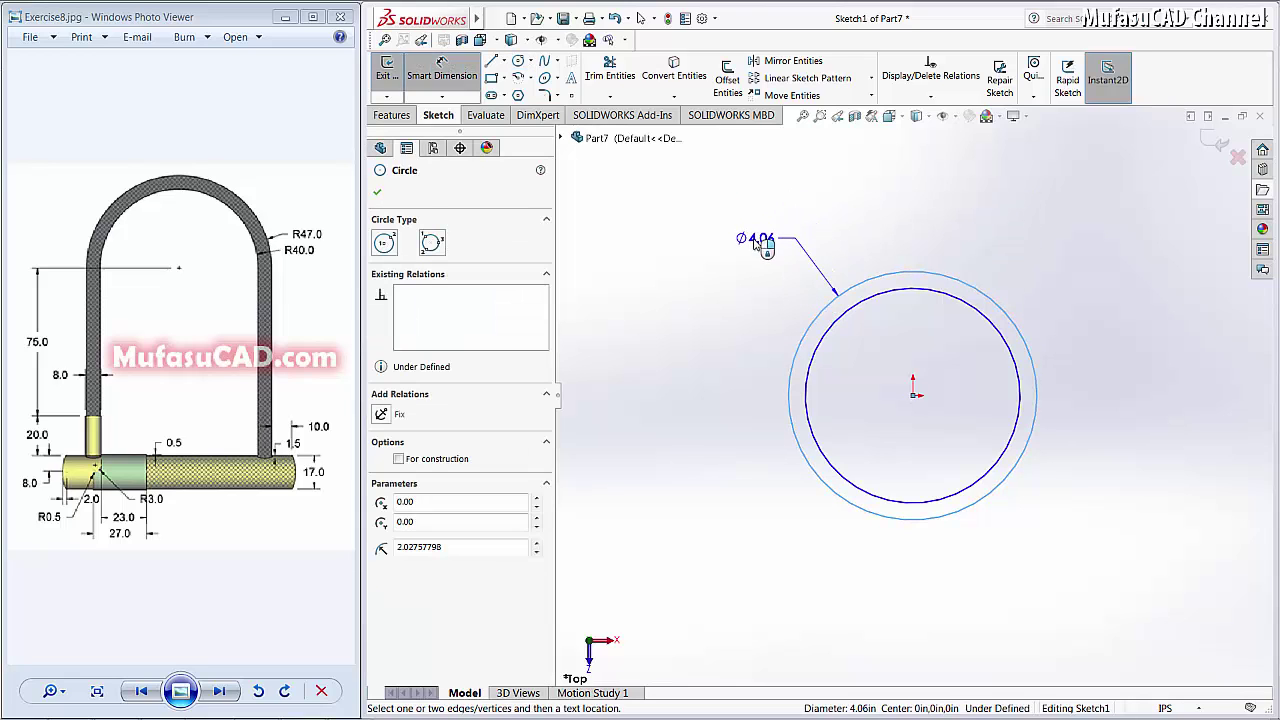
{"action": "left_click", "coordinate": [757, 242]}
{"action": "type", "text": "94"}
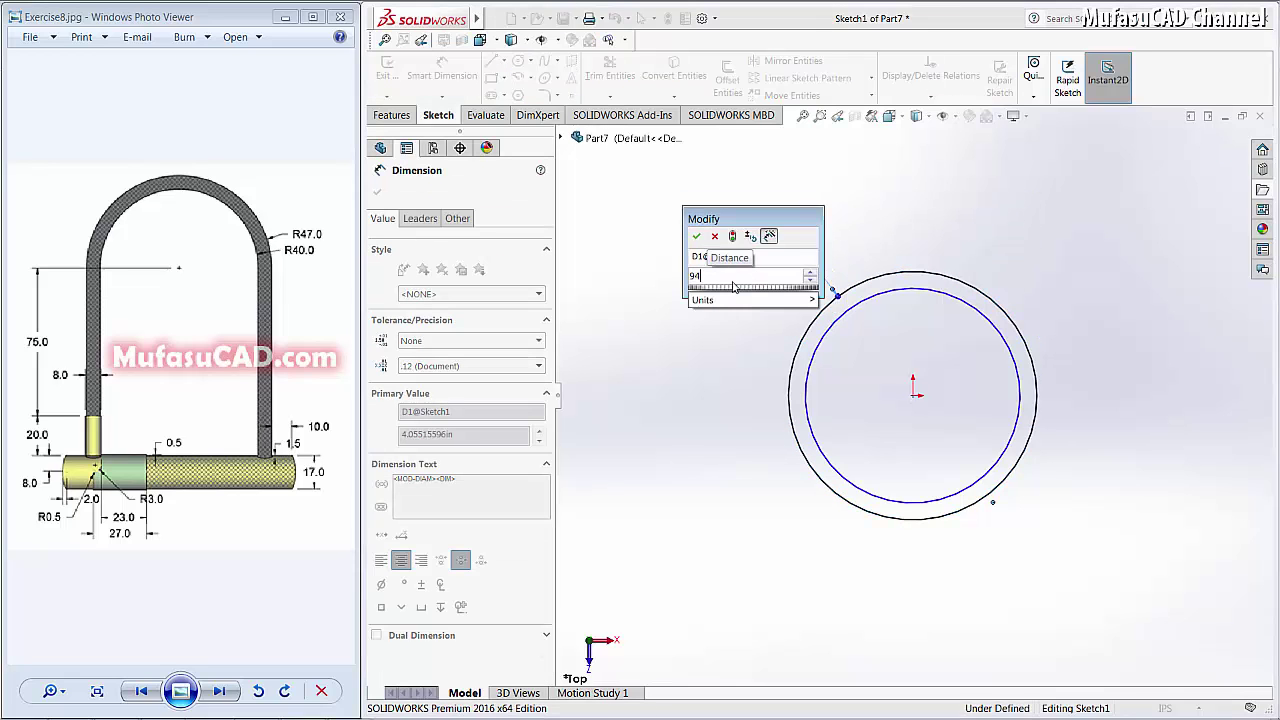
{"action": "key", "text": "Return"}
{"action": "left_click", "coordinate": [826, 342]}
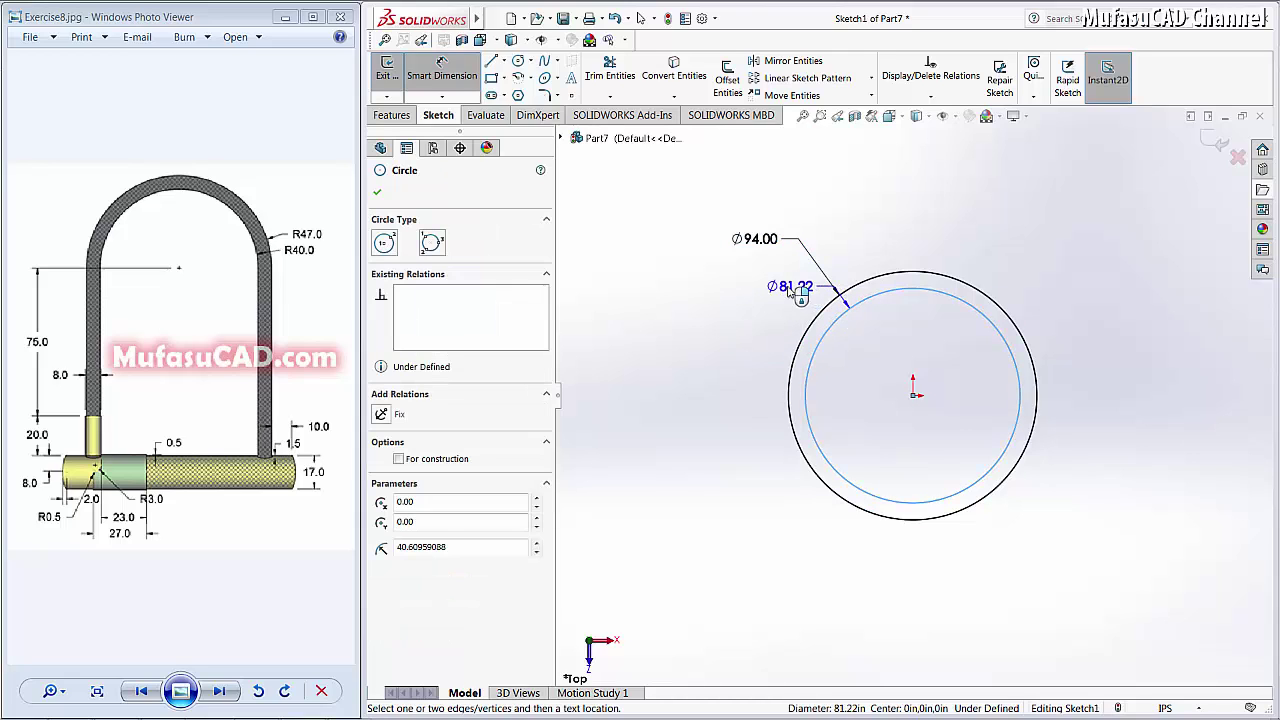
{"action": "left_click", "coordinate": [775, 295]}
{"action": "type", "text": "80"}
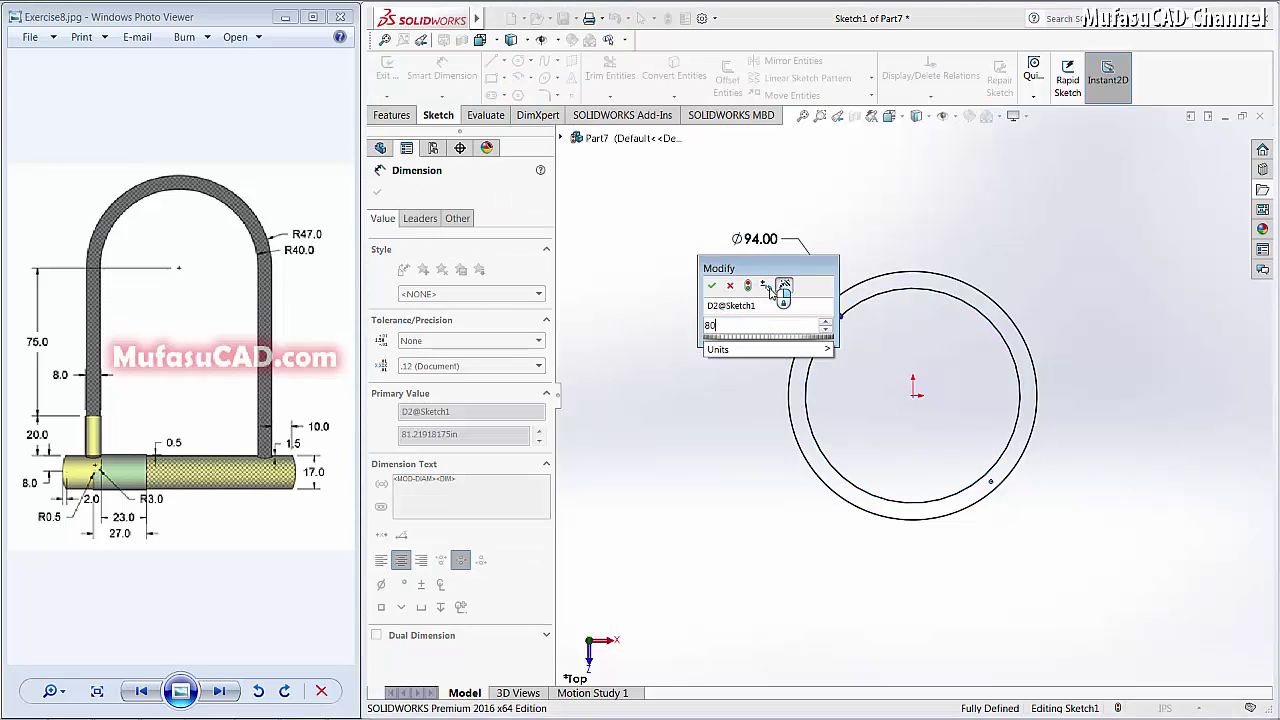
{"action": "key", "text": "Return"}
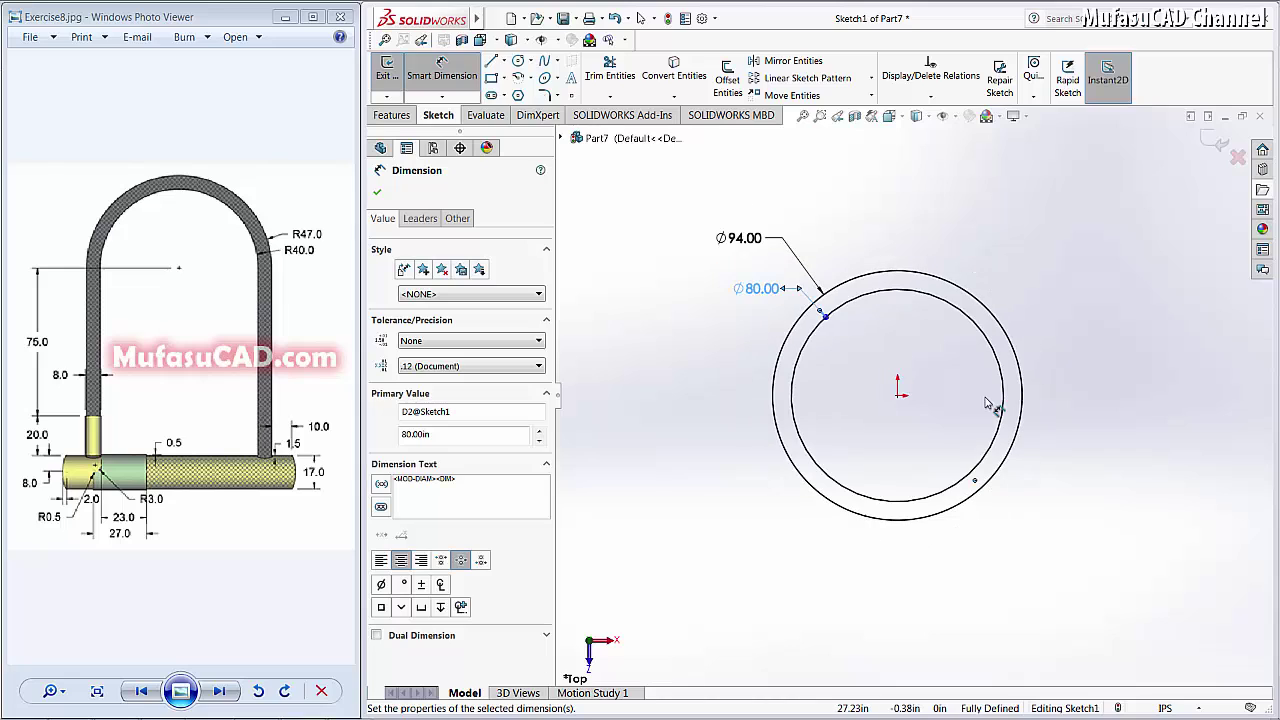
{"action": "key", "text": "l"}
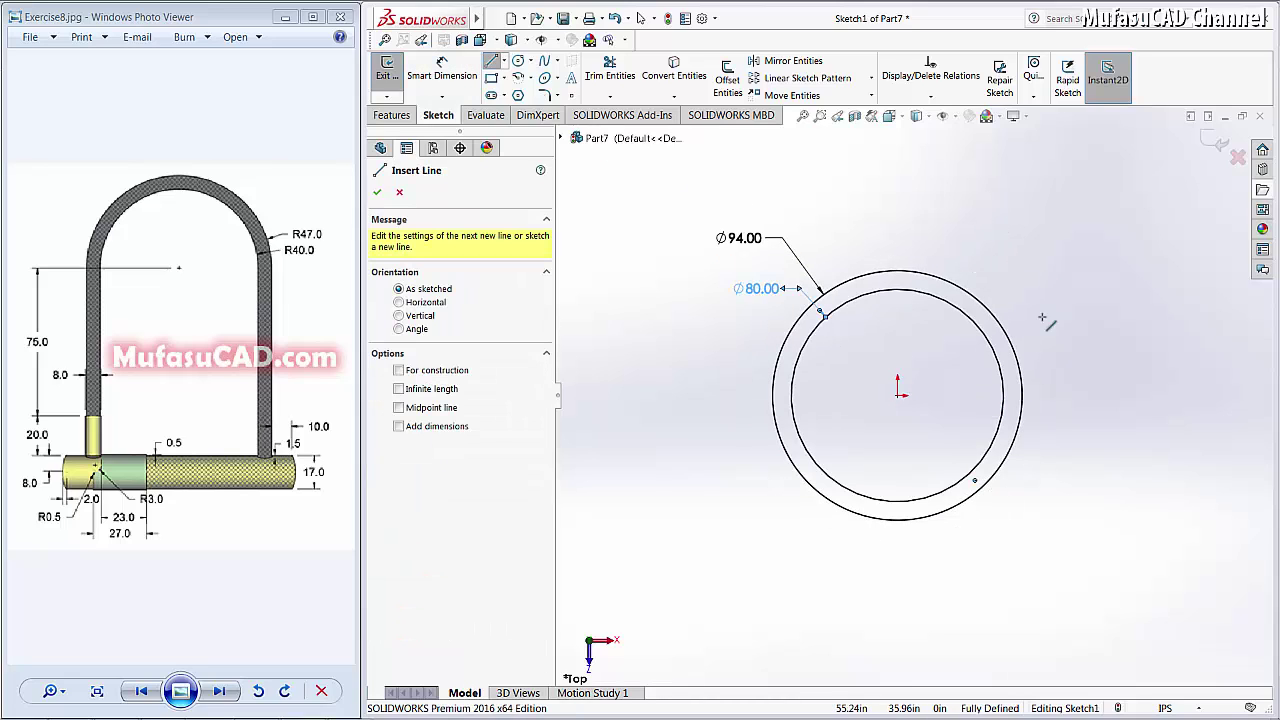
- Draw a vertical line down from the outer circle's right edge and dimension it 95
{"action": "left_click", "coordinate": [1022, 397]}
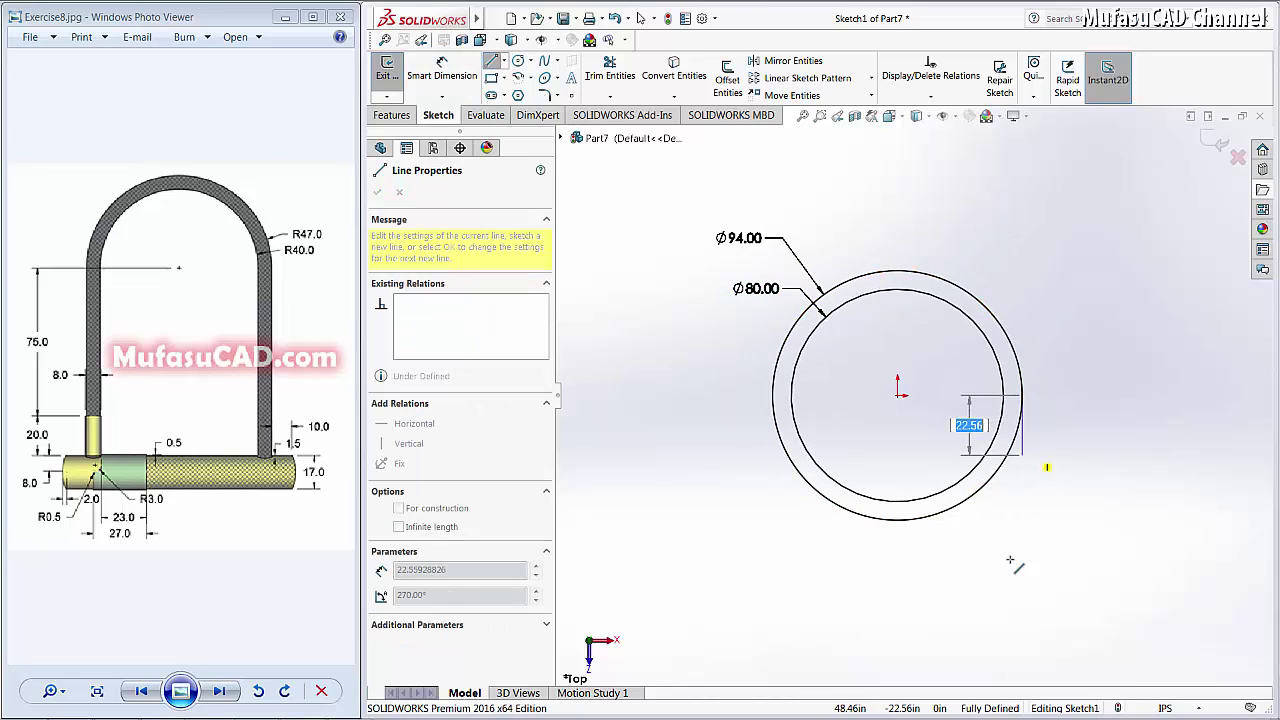
{"action": "left_click", "coordinate": [1022, 641]}
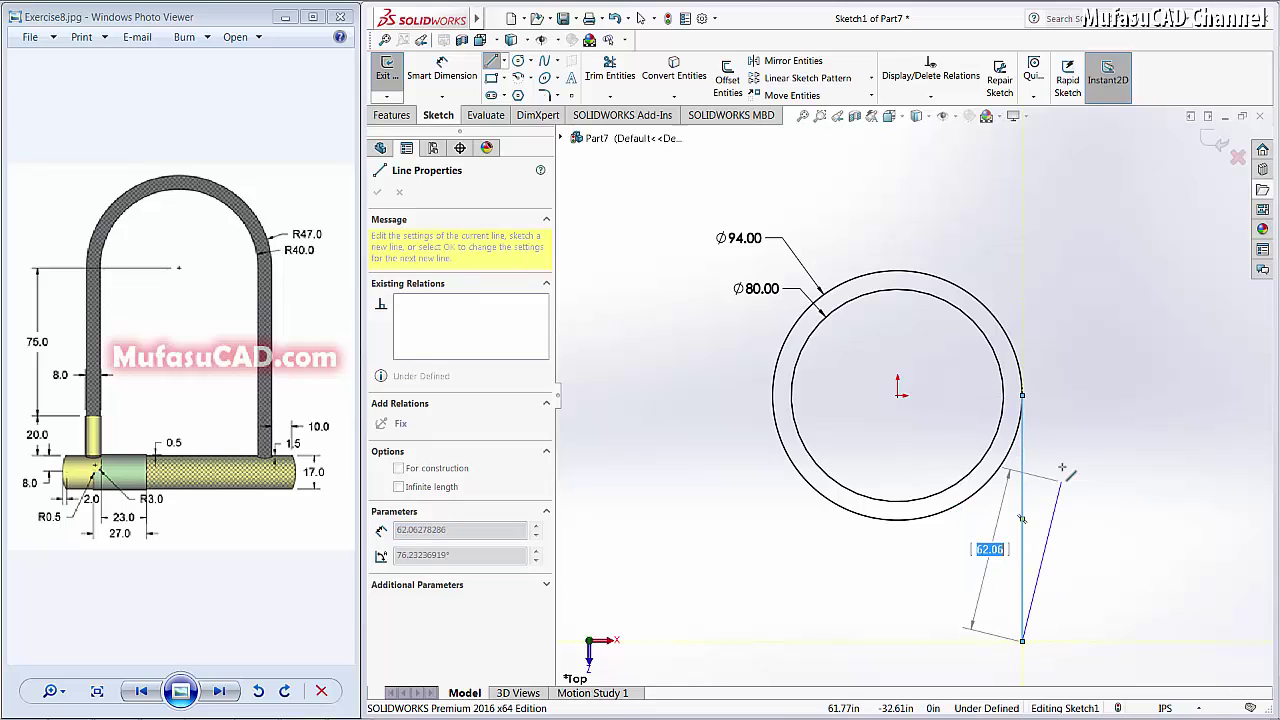
{"action": "right_click", "coordinate": [1062, 426]}
{"action": "left_click", "coordinate": [1090, 467]}
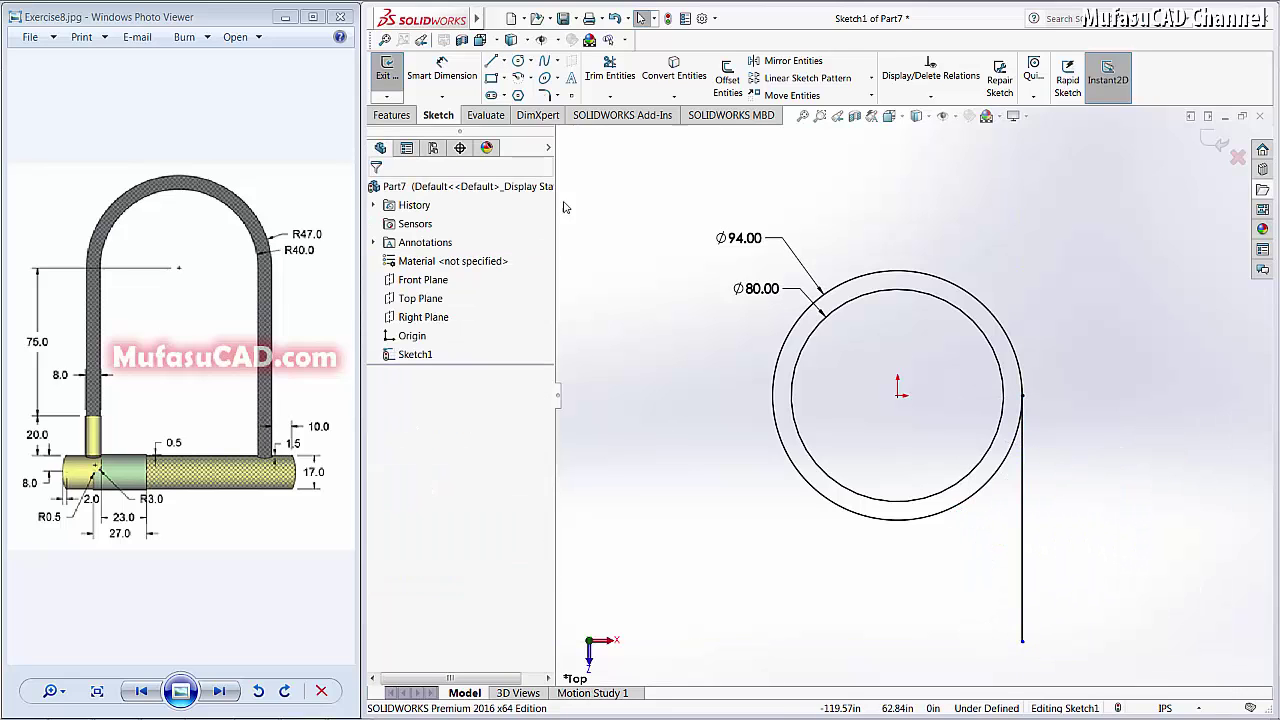
{"action": "left_click", "coordinate": [446, 66]}
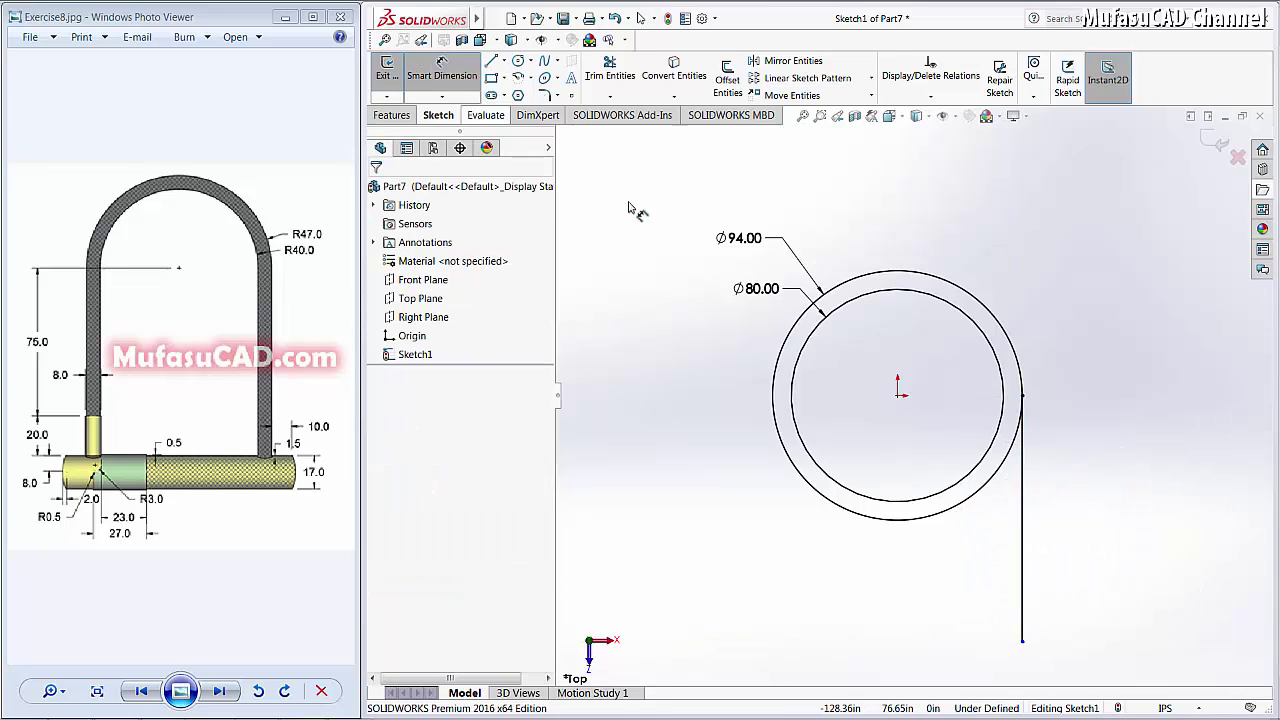
{"action": "left_click", "coordinate": [1024, 462]}
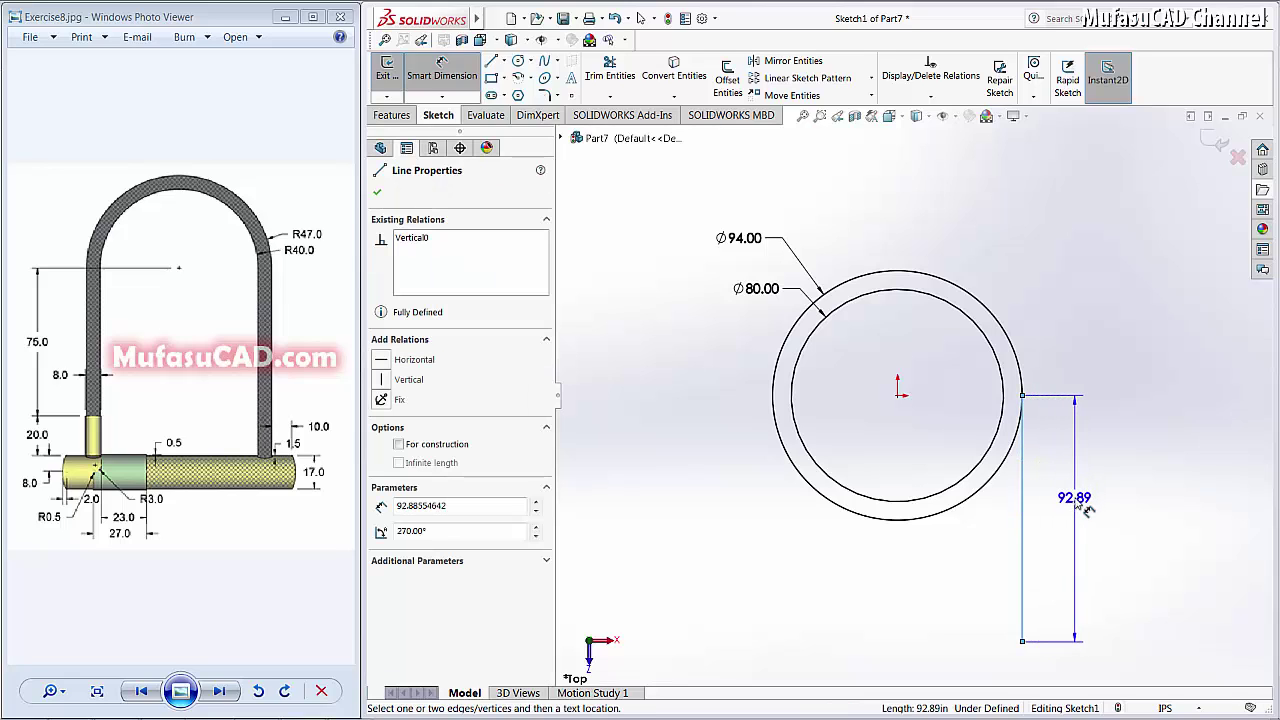
{"action": "left_click", "coordinate": [1085, 508]}
{"action": "type", "text": "95"}
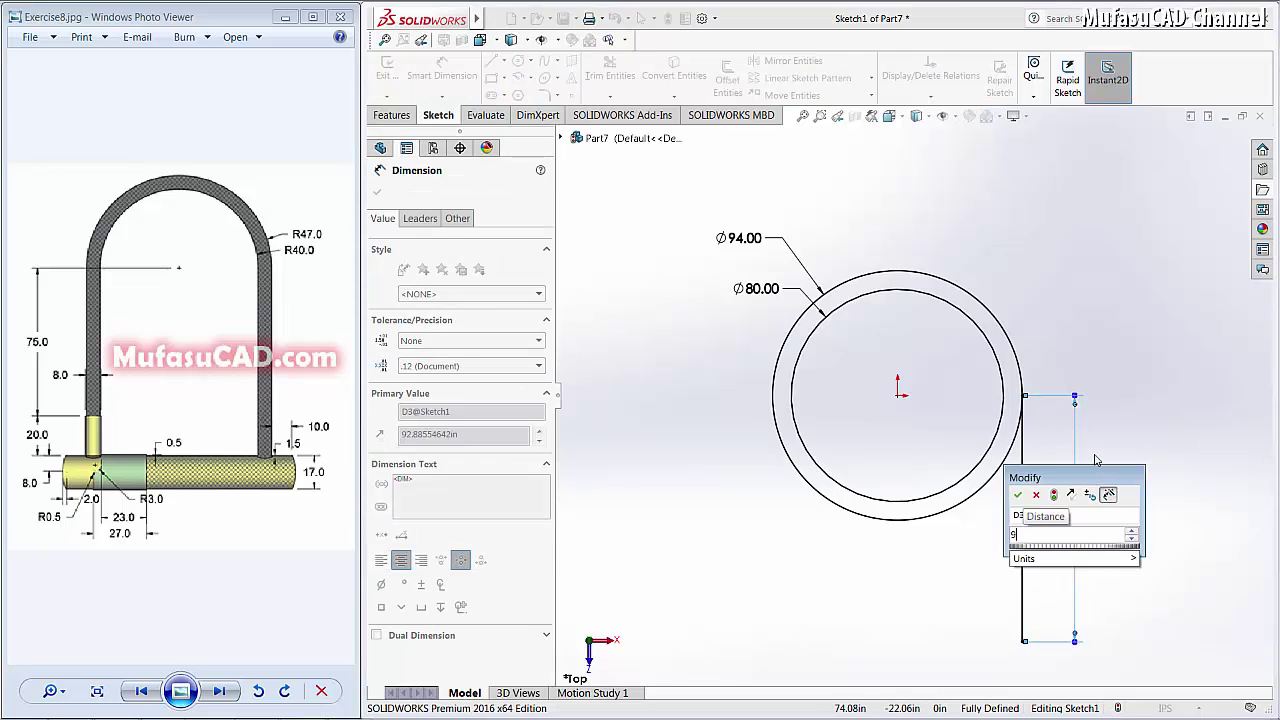
{"action": "key", "text": "Return"}
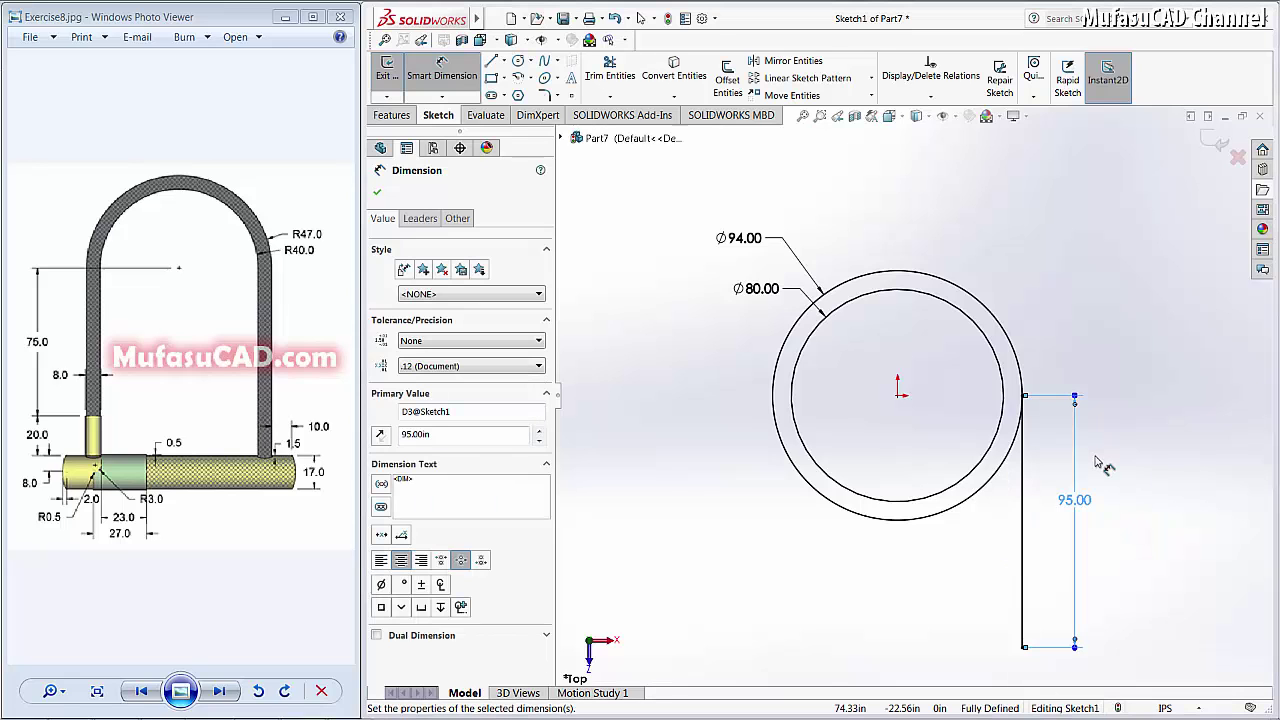
{"action": "right_click", "coordinate": [1065, 312]}
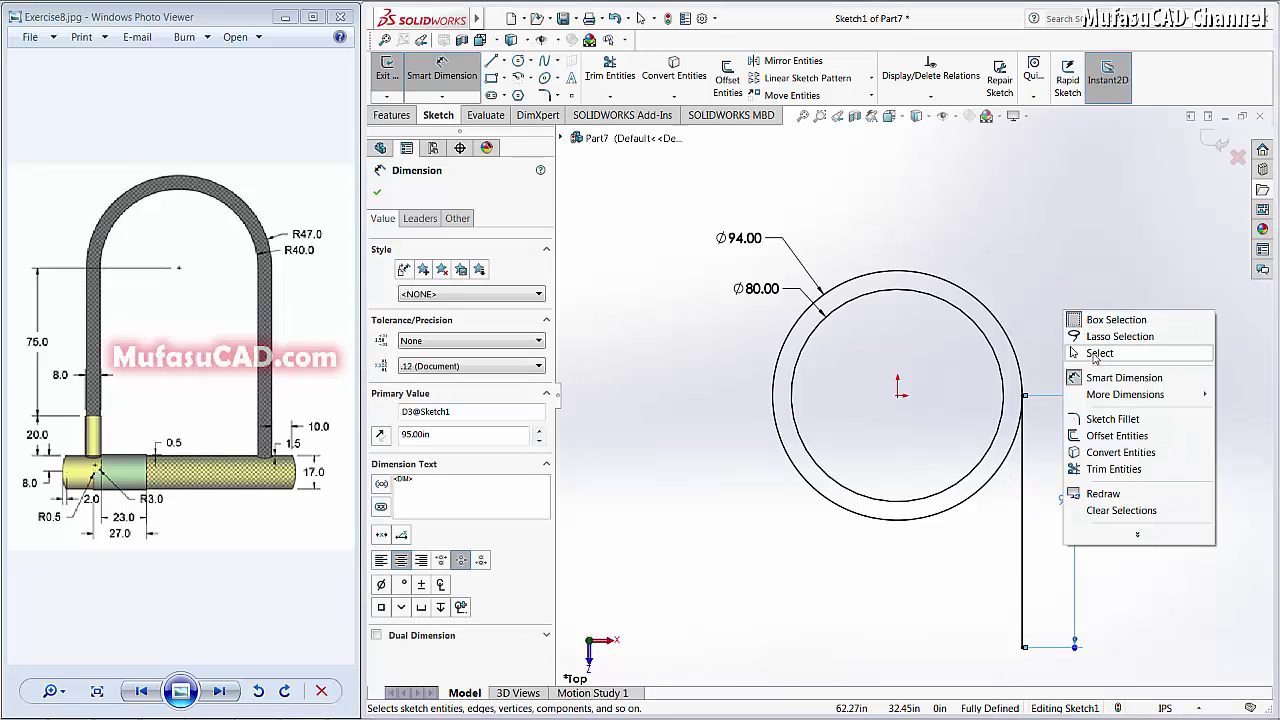
{"action": "left_click", "coordinate": [1085, 355]}
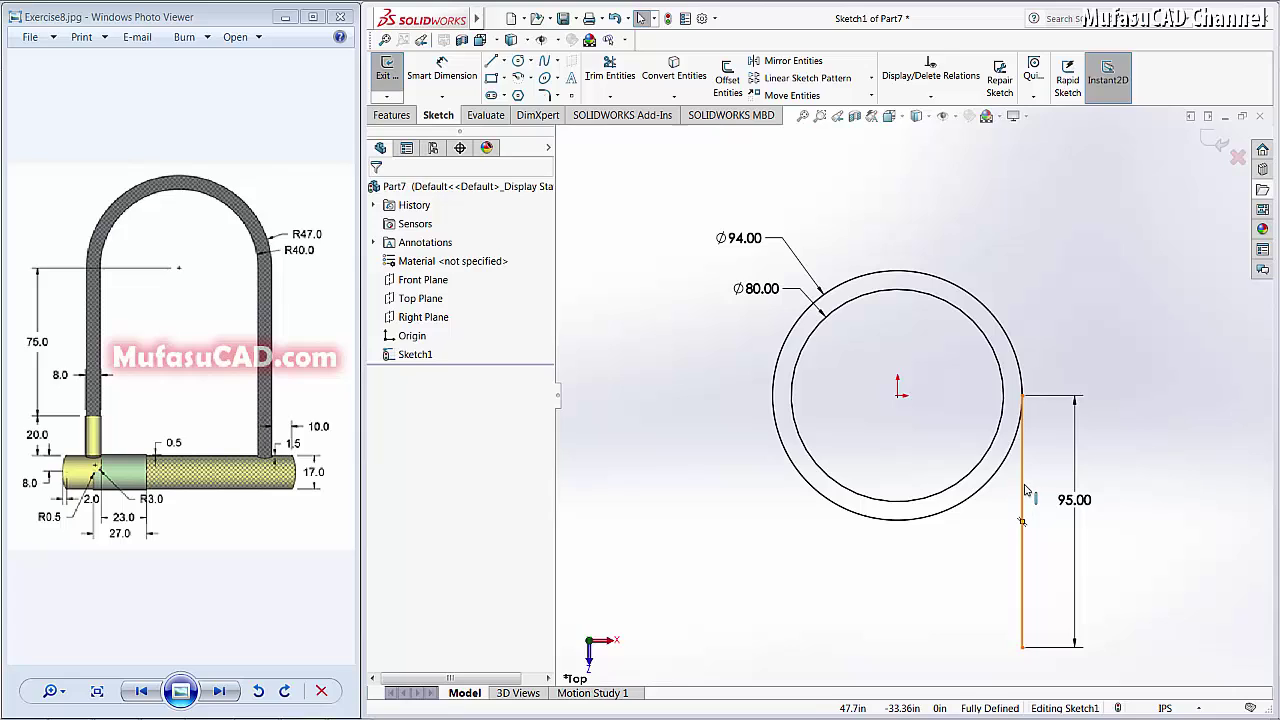
- Copy the 95 leg to the other circle edges by Ctrl-dragging it
{"action": "left_click", "coordinate": [1022, 490]}
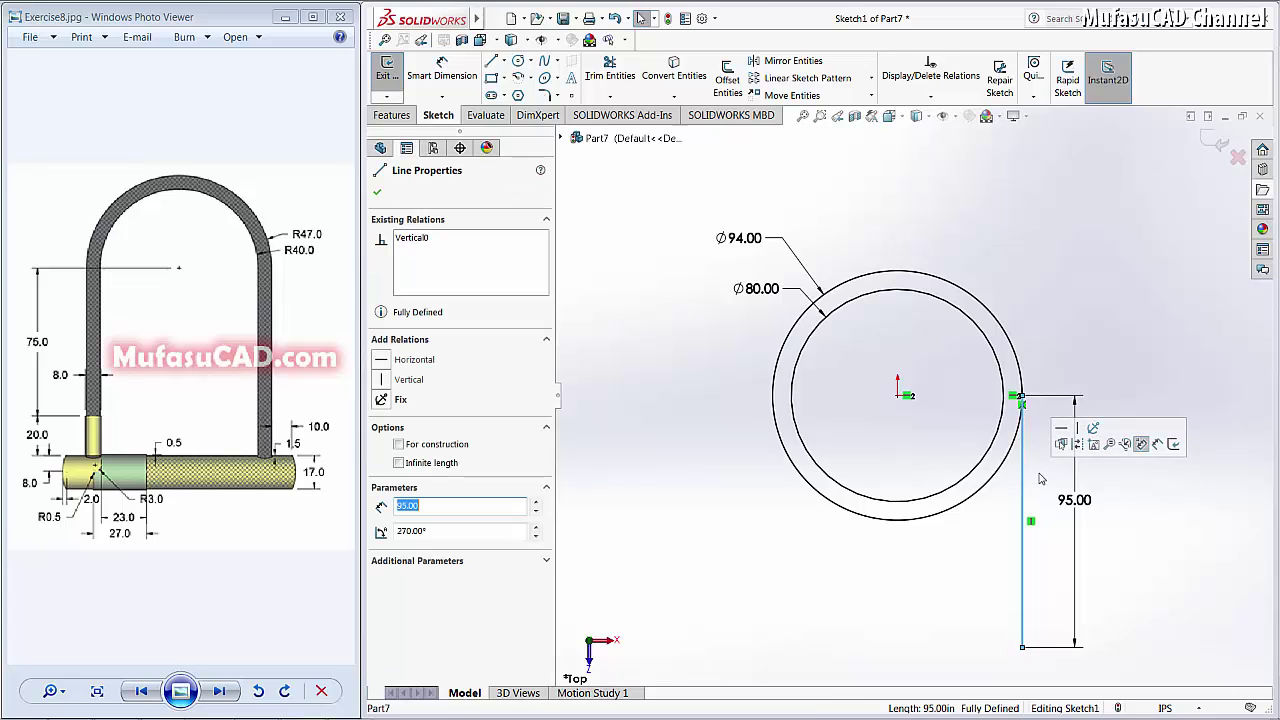
{"action": "left_click", "coordinate": [1021, 397]}
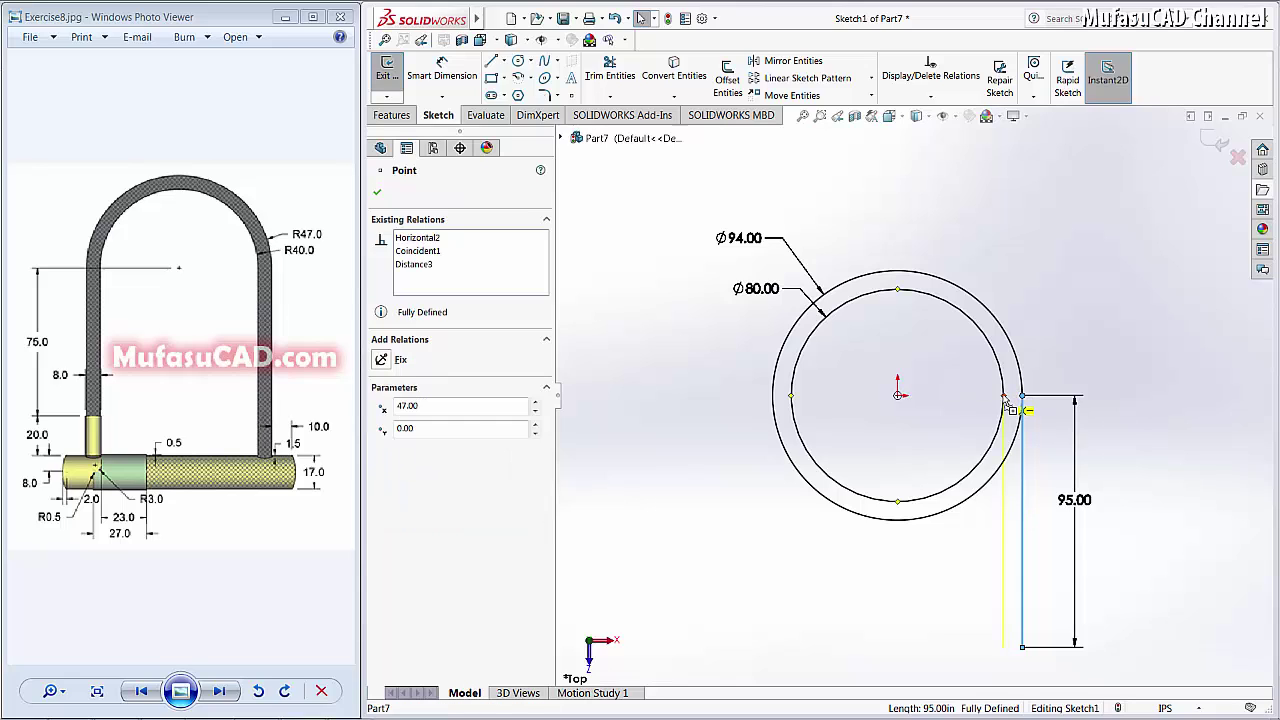
{"action": "mouse_move", "coordinate": [1007, 400]}
{"action": "left_mouse_down"}
{"action": "mouse_move", "coordinate": [772, 413]}
{"action": "mouse_move", "coordinate": [773, 398]}
{"action": "mouse_move", "coordinate": [791, 398]}
{"action": "left_mouse_up"}
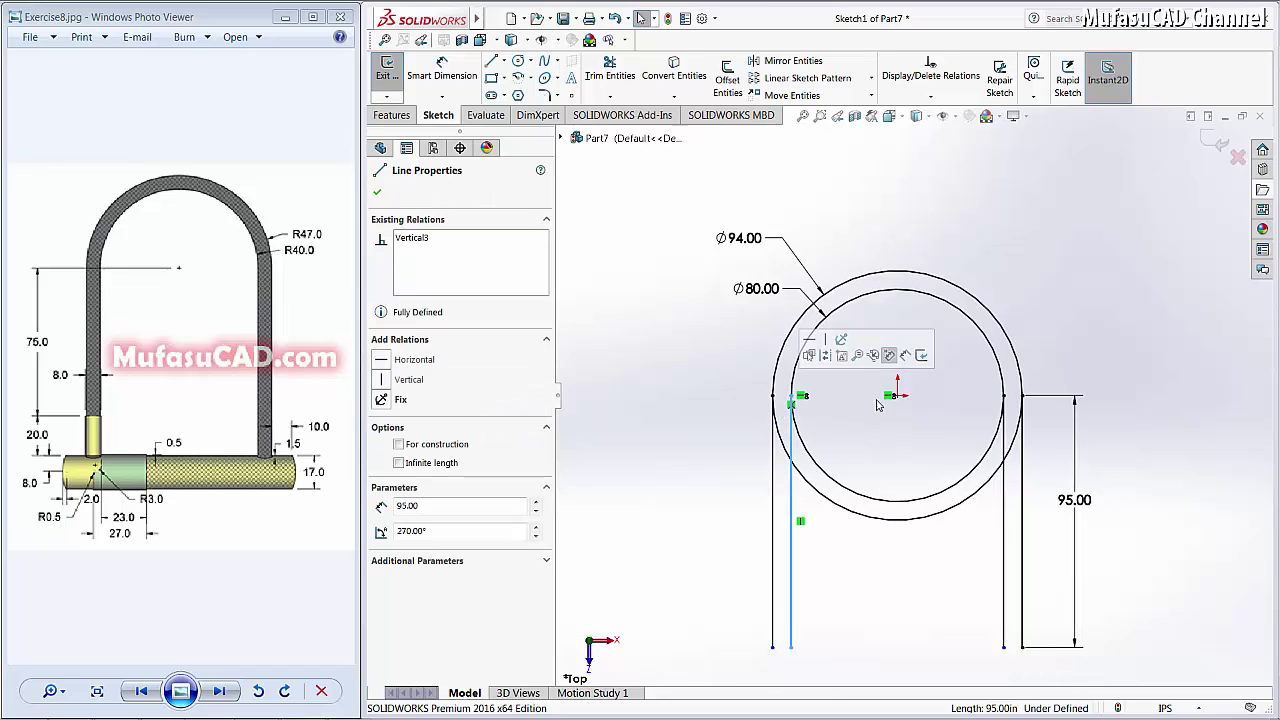
{"action": "left_click", "coordinate": [609, 70]}
- Power-trim the lower arcs of both circles, leaving an arch with straight legs
{"action": "left_click_drag", "start_coordinate": [913, 569], "coordinate": [876, 455]}
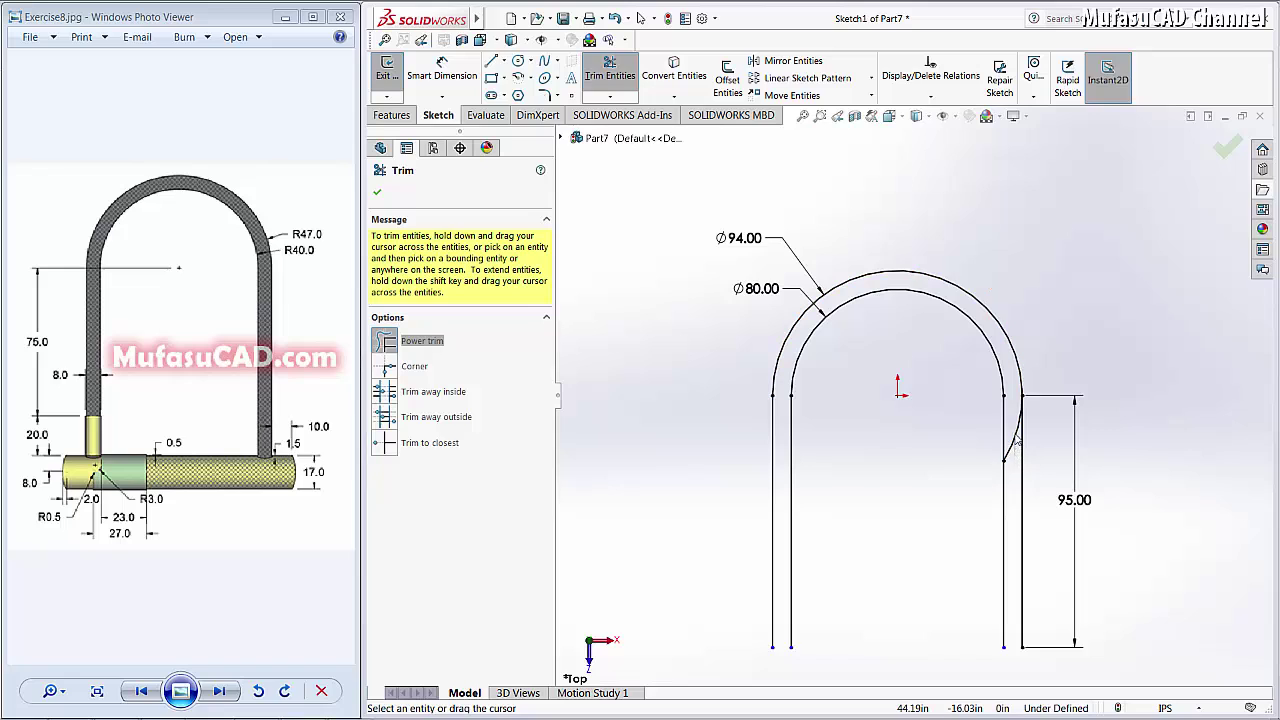
{"action": "scroll", "coordinate": [908, 531], "scroll_direction": "up", "scroll_amount": 2}
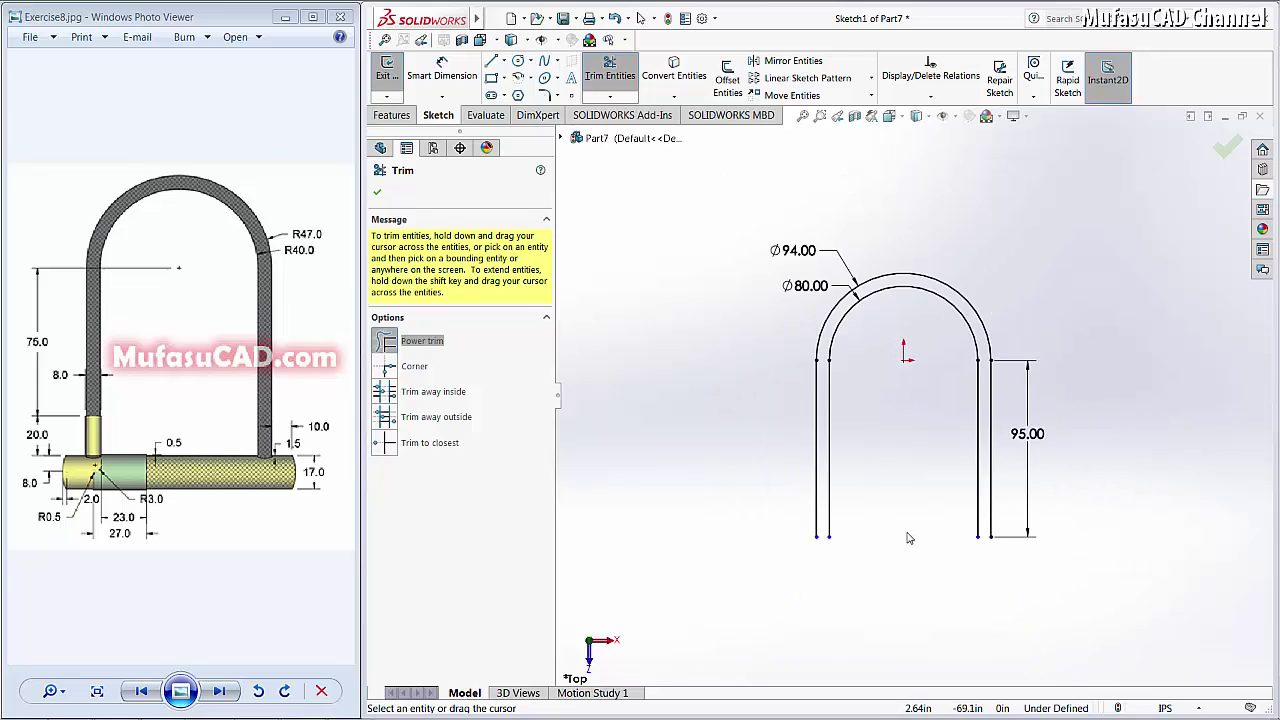
{"action": "scroll", "coordinate": [908, 534], "scroll_direction": "down", "scroll_amount": 1}
{"action": "scroll", "coordinate": [908, 538], "scroll_direction": "down", "scroll_amount": 1}
{"action": "key", "text": "l"}
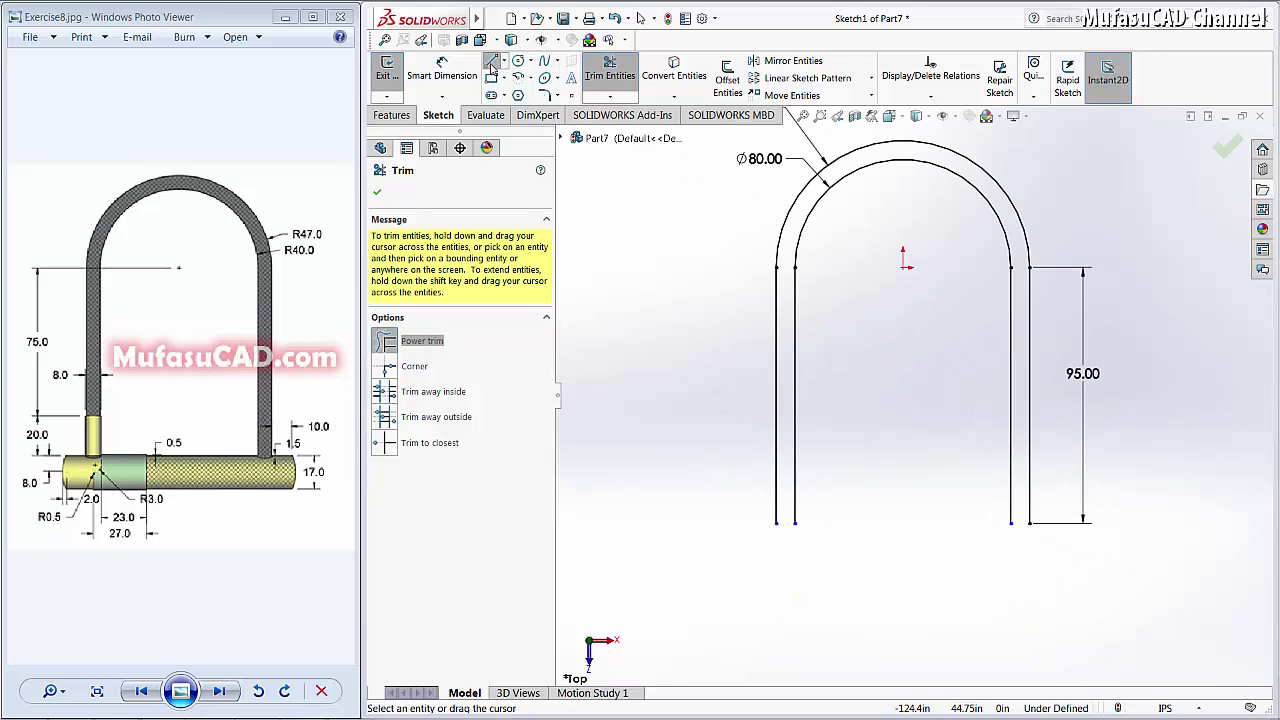
- Join the leg bottoms with a horizontal line and add a short vertical line to the right
{"action": "left_click", "coordinate": [778, 523]}
{"action": "double_click", "coordinate": [1030, 523]}
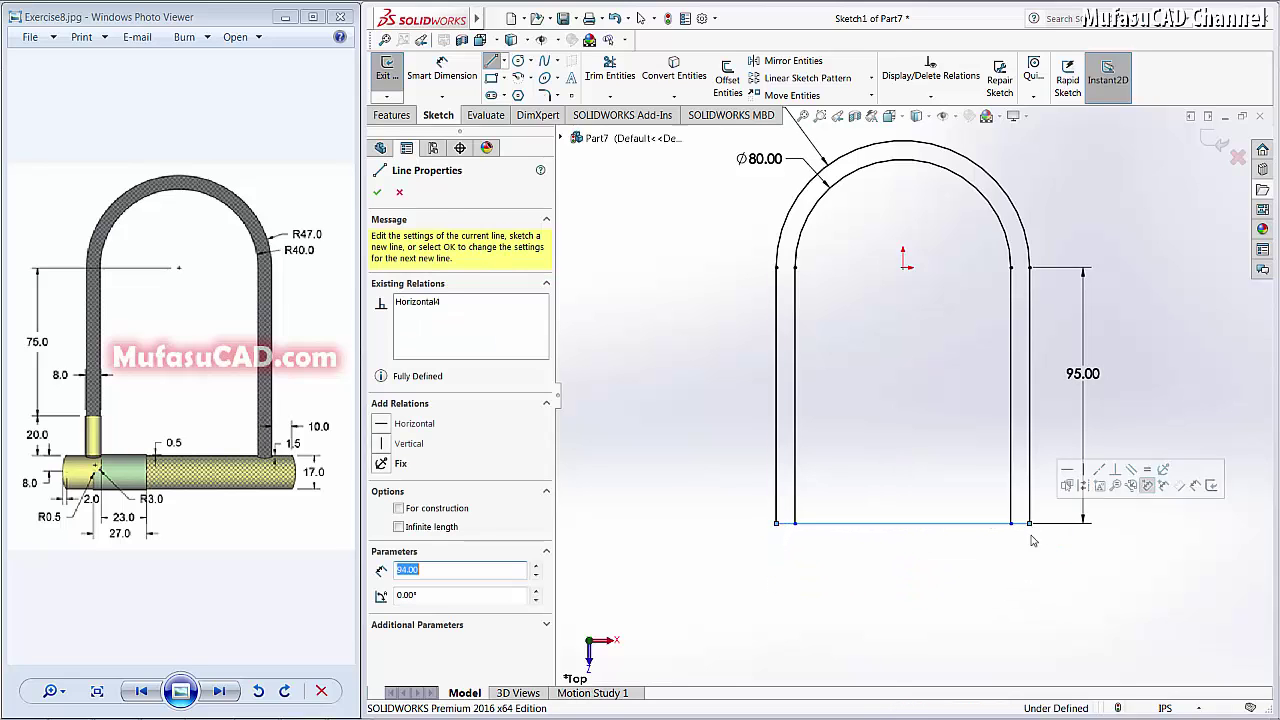
{"action": "left_click", "coordinate": [1101, 523]}
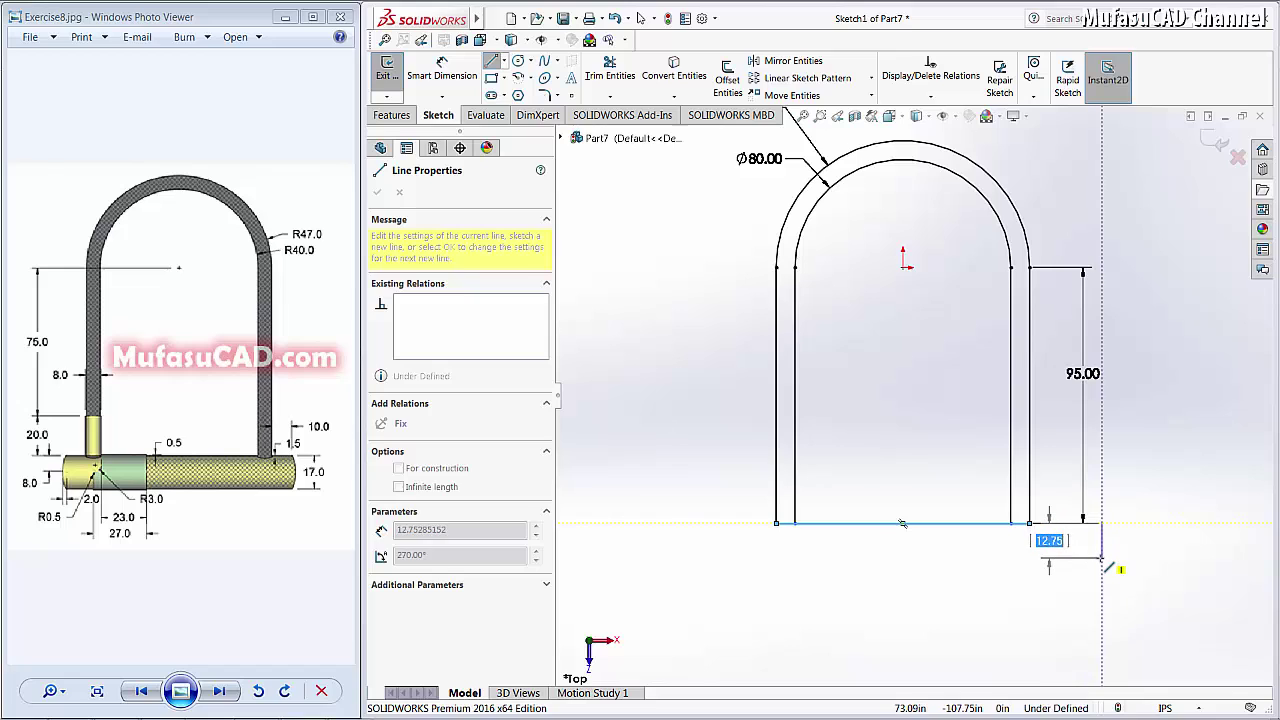
{"action": "left_click", "coordinate": [1101, 557]}
{"action": "right_click", "coordinate": [957, 566]}
{"action": "left_click", "coordinate": [990, 526]}
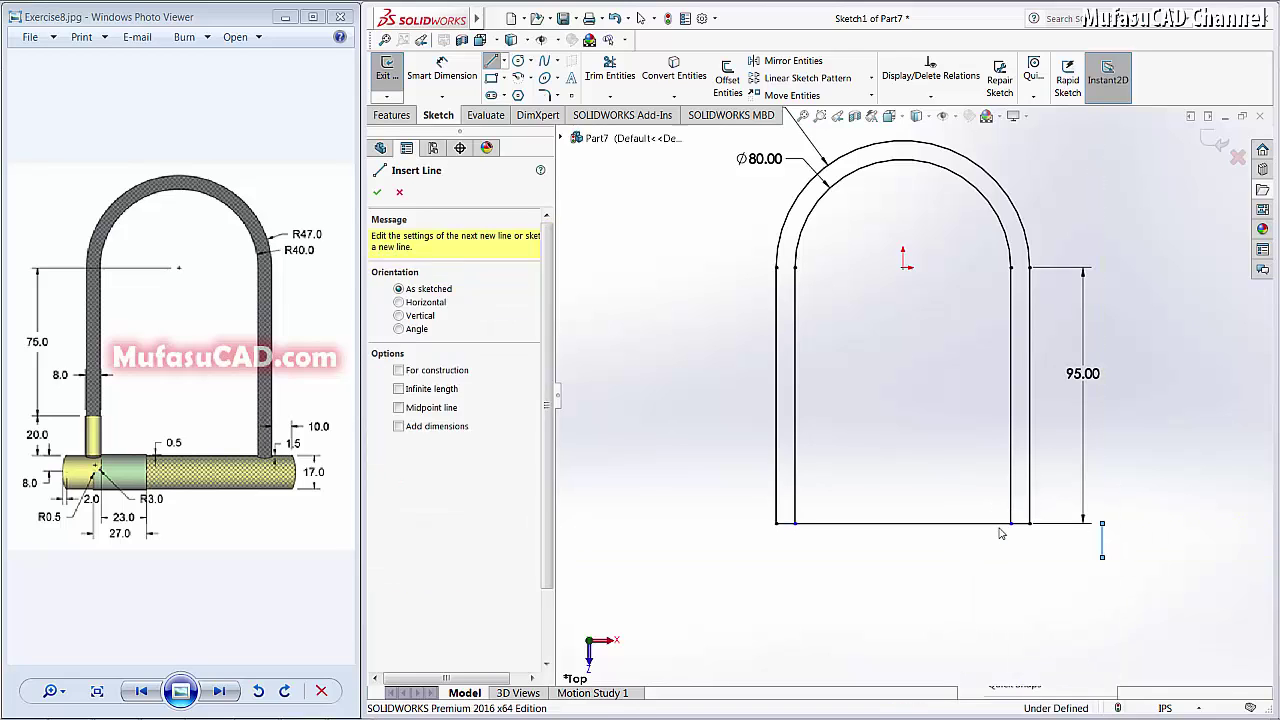
- Dimension the short line 10 from the right leg's base and 17 long, then start a line at the origin
{"action": "left_click", "coordinate": [441, 70]}
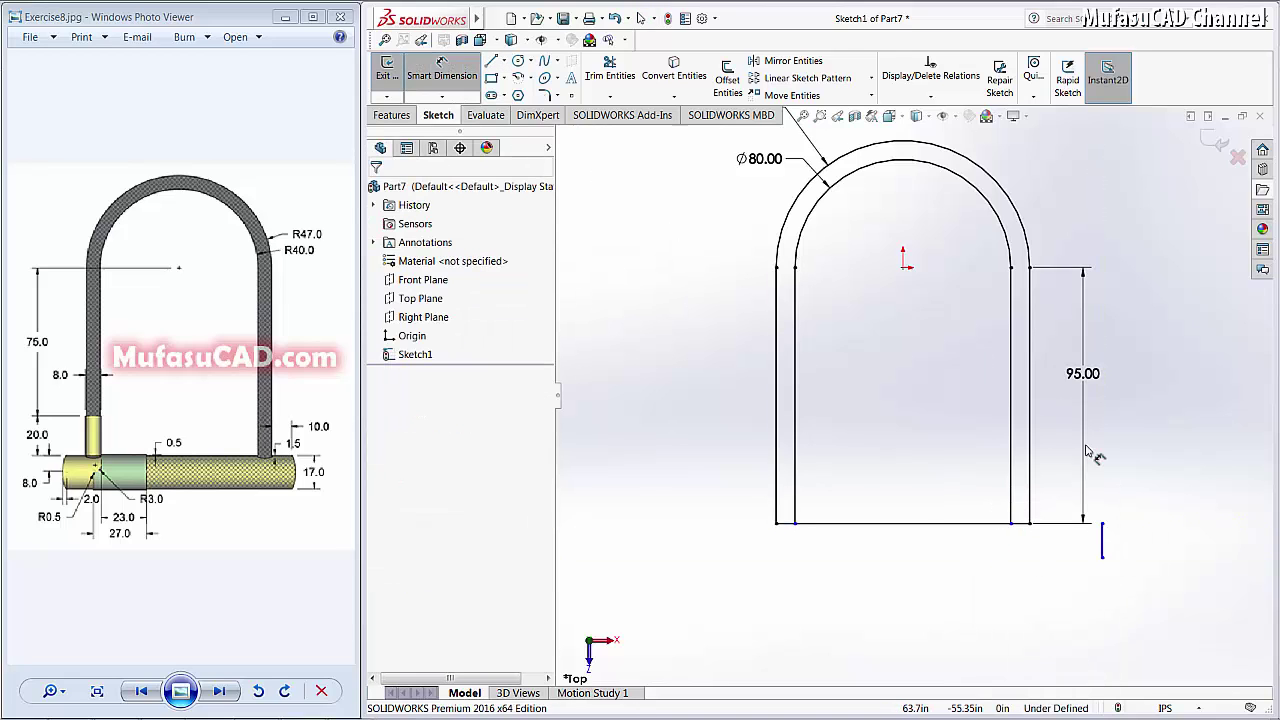
{"action": "left_click", "coordinate": [1030, 526]}
{"action": "left_click", "coordinate": [1102, 524]}
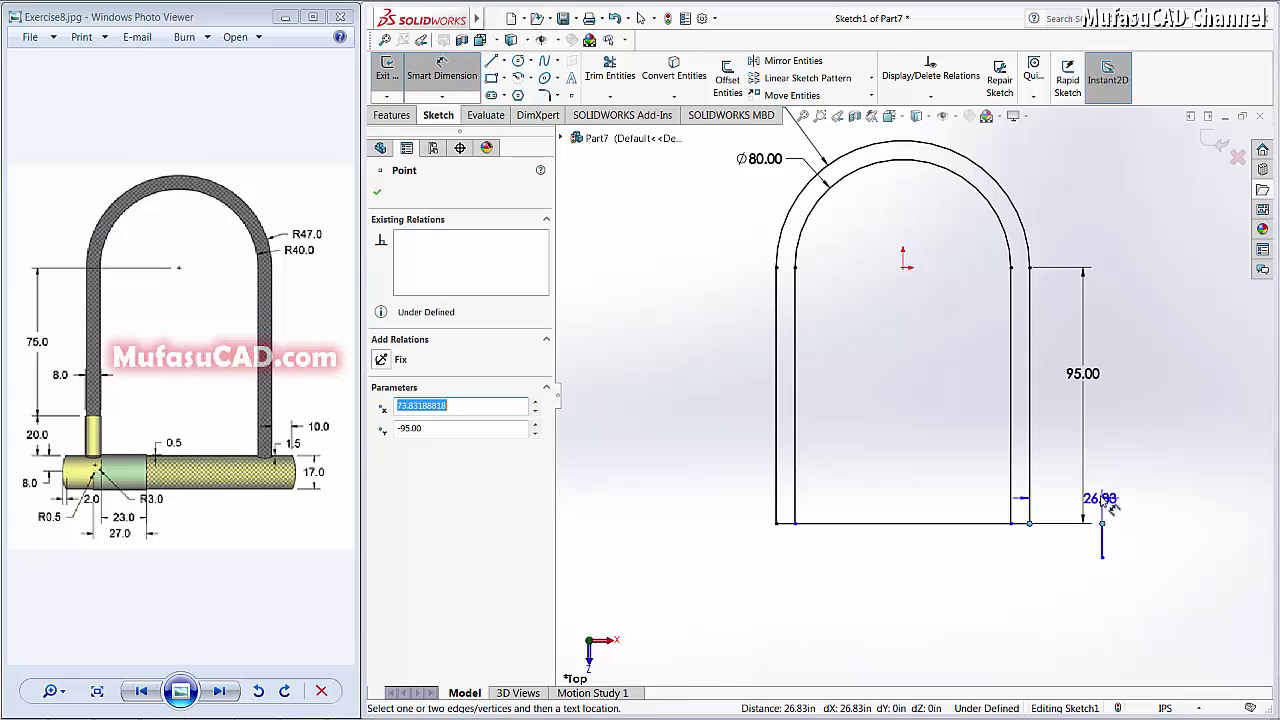
{"action": "left_click", "coordinate": [1133, 487]}
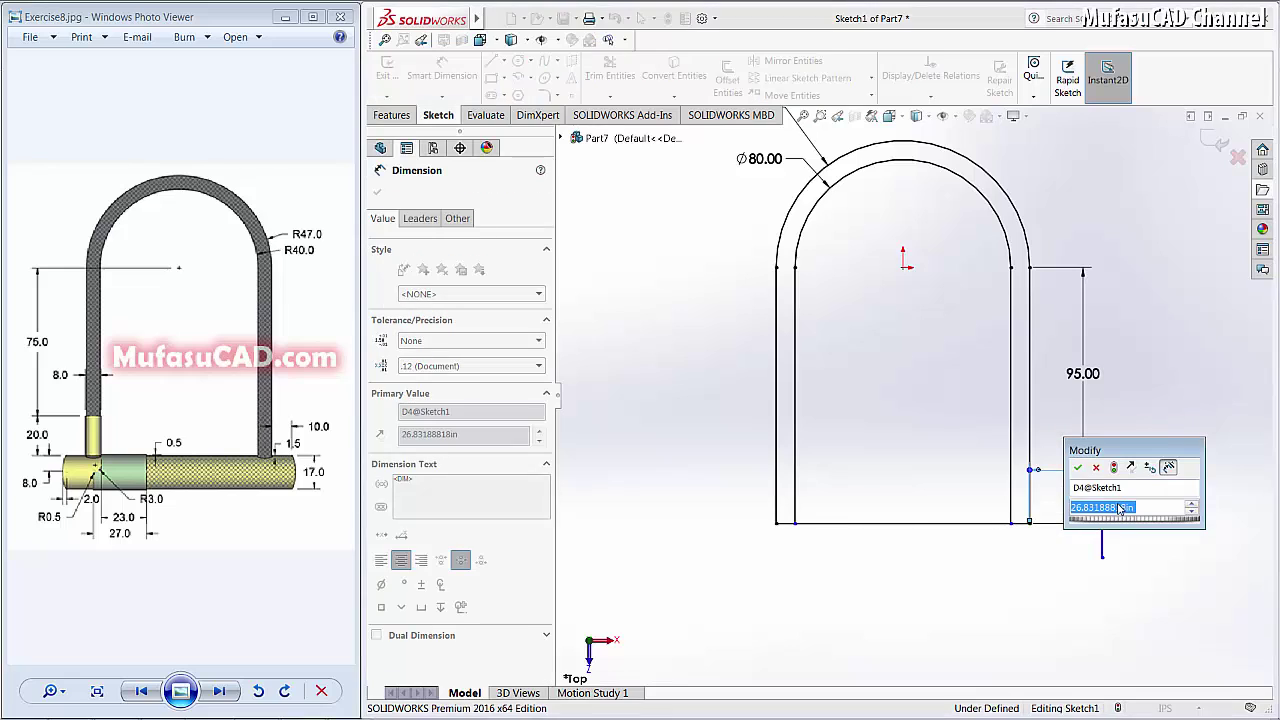
{"action": "type", "text": "10"}
{"action": "key", "text": "Return"}
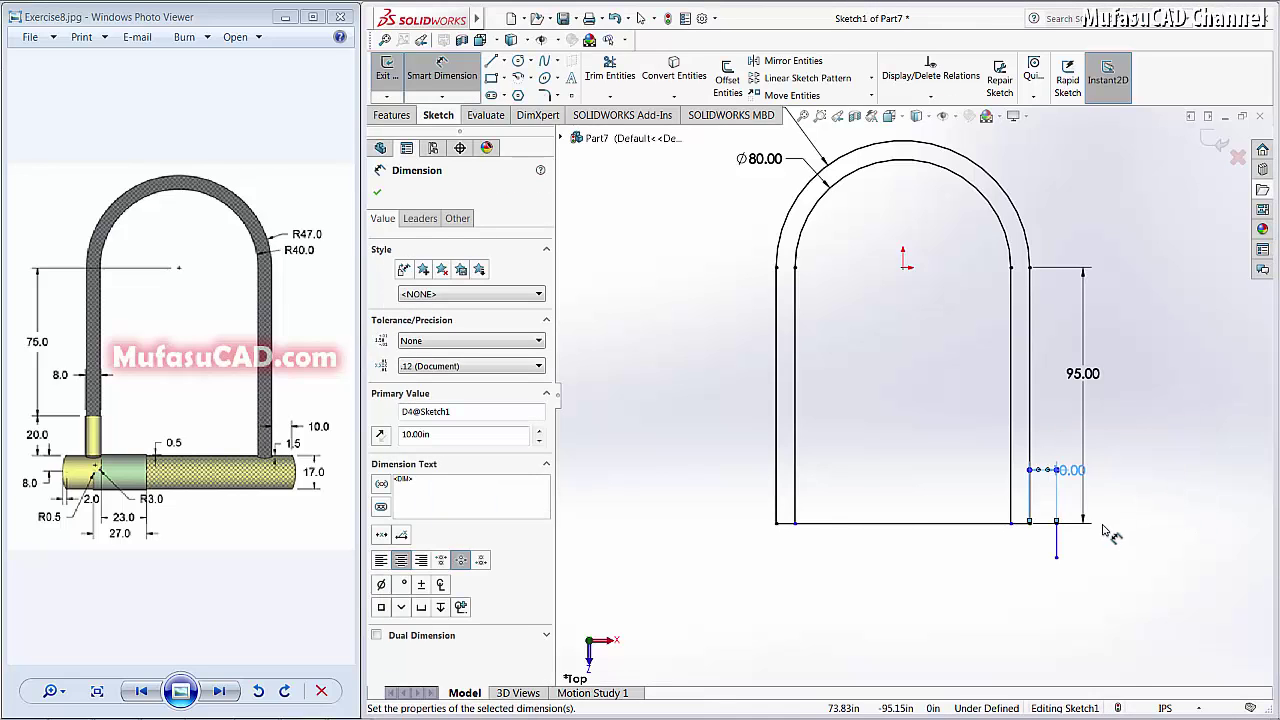
{"action": "left_click", "coordinate": [1057, 550]}
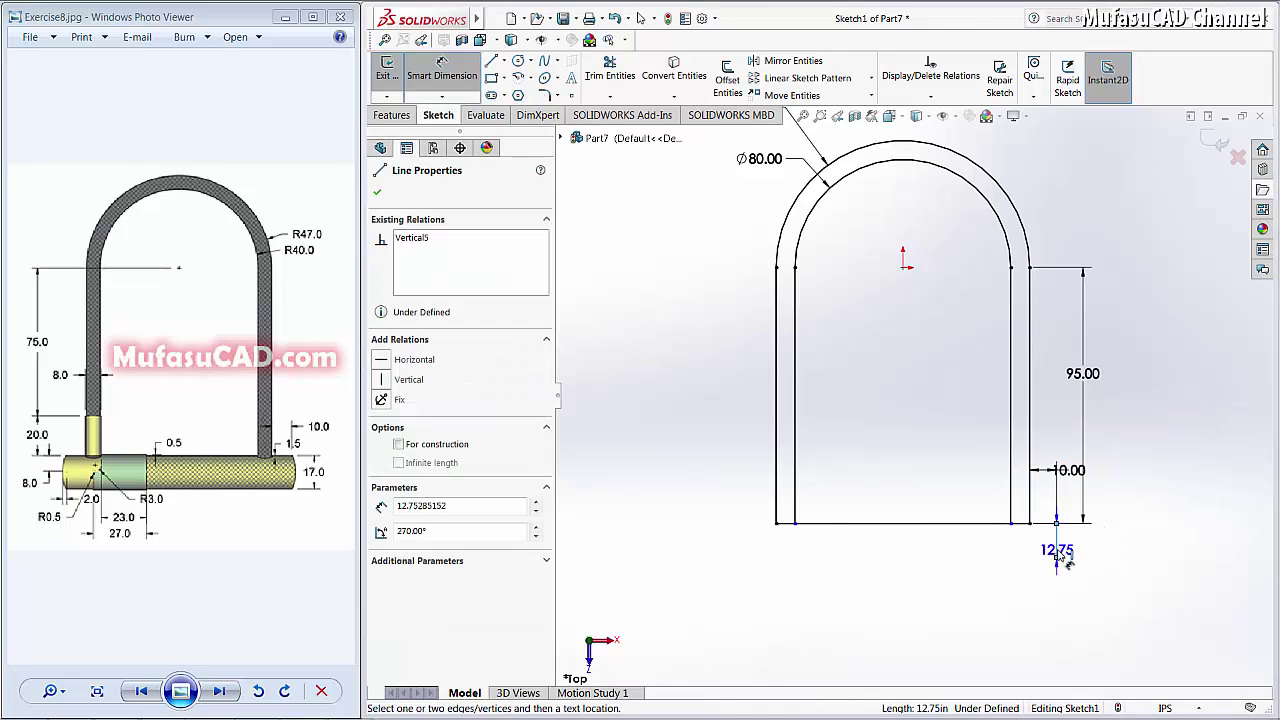
{"action": "left_click", "coordinate": [1092, 541]}
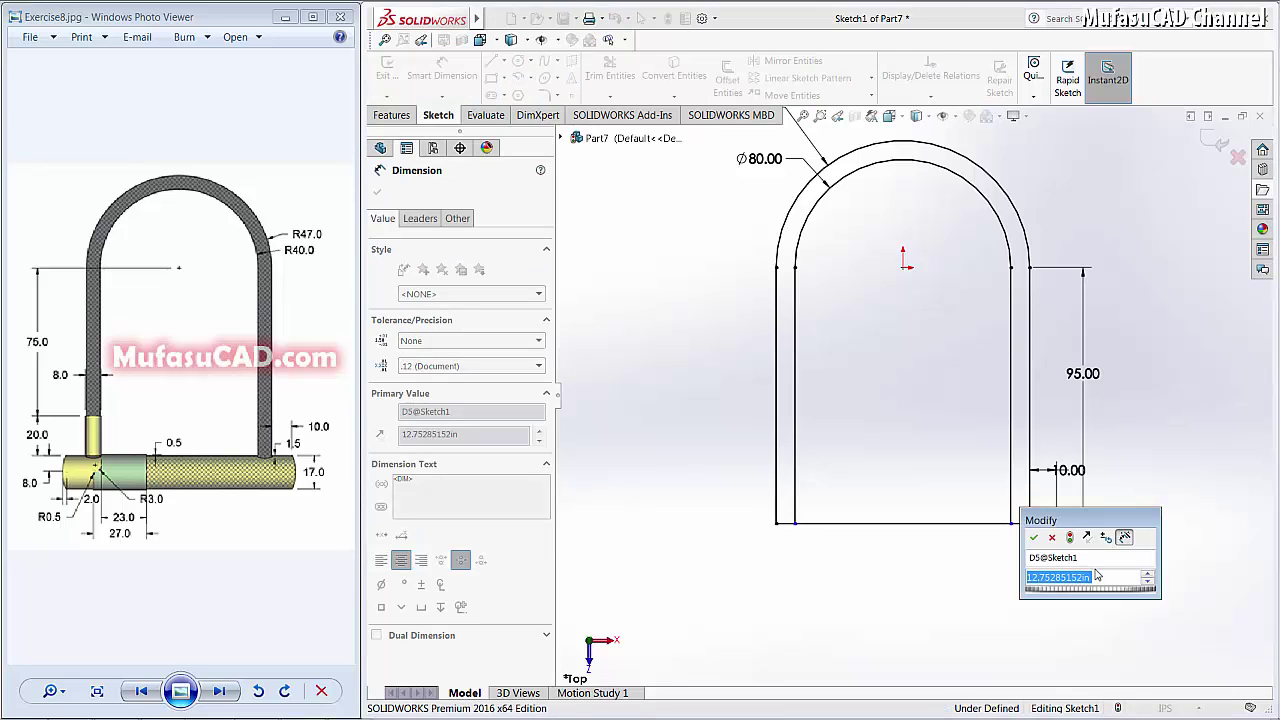
{"action": "type", "text": "17"}
{"action": "key", "text": "Return"}
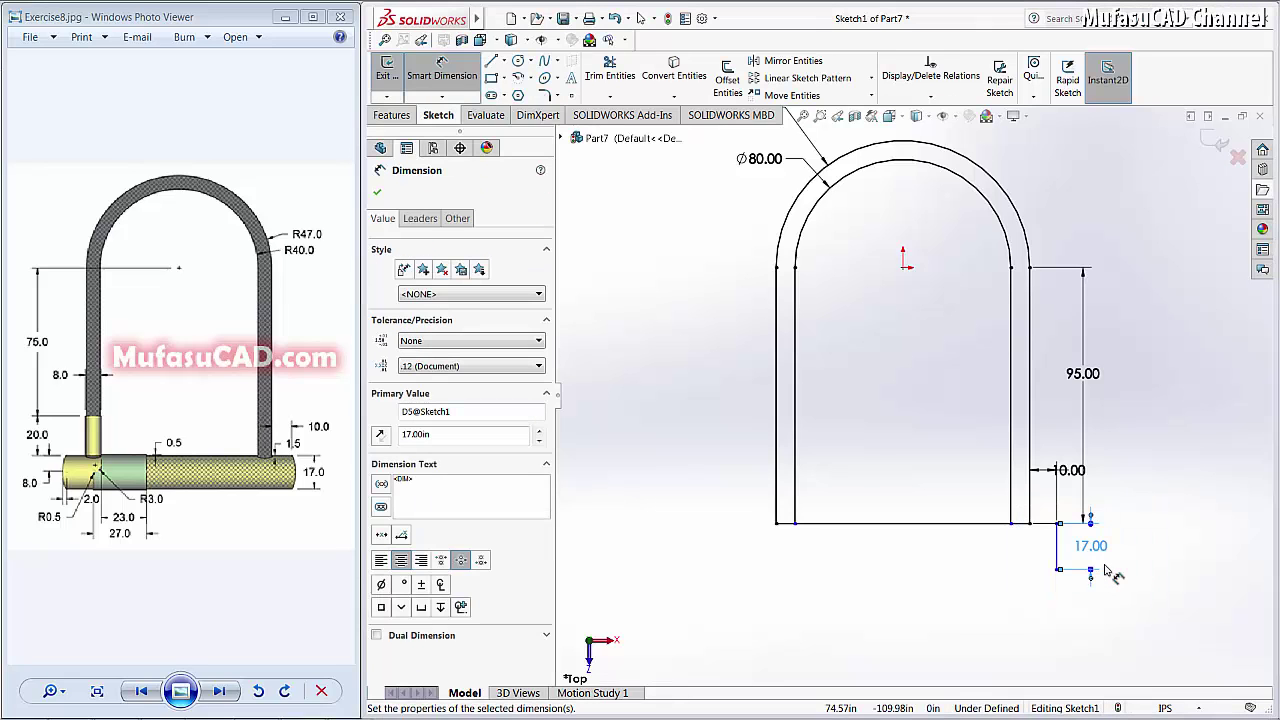
{"action": "left_click", "coordinate": [491, 62]}
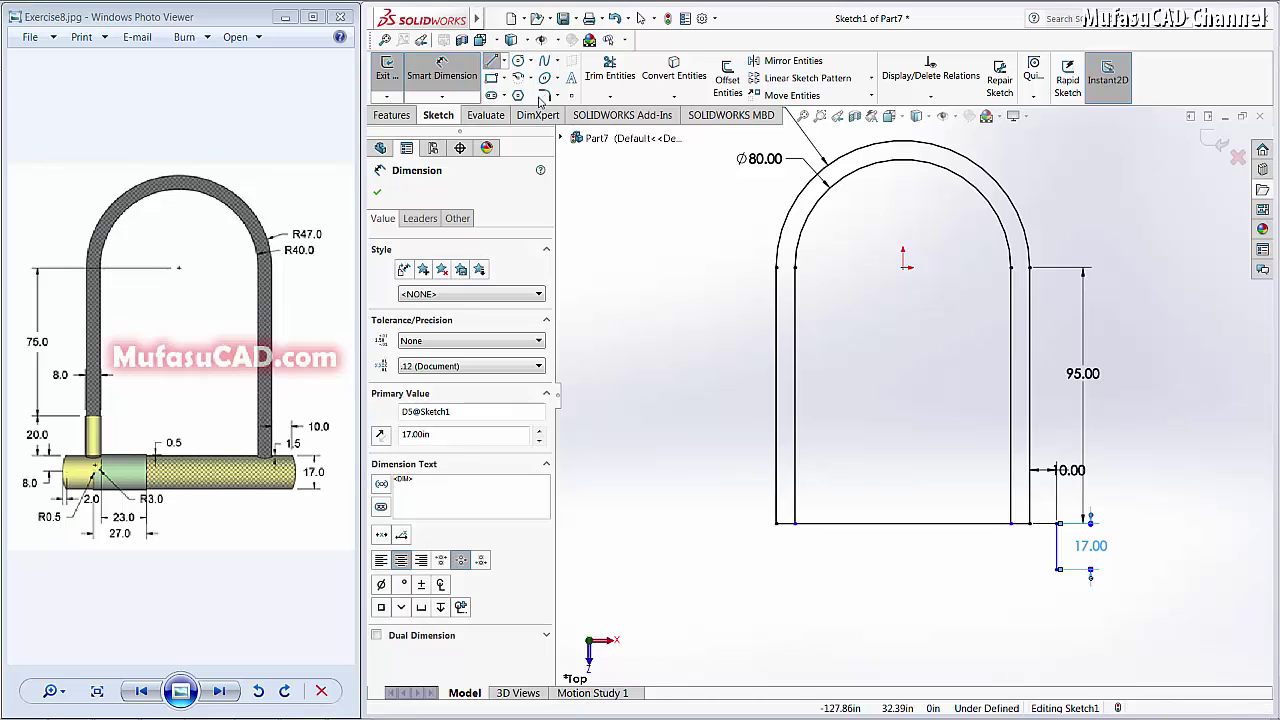
{"action": "left_click", "coordinate": [903, 267]}
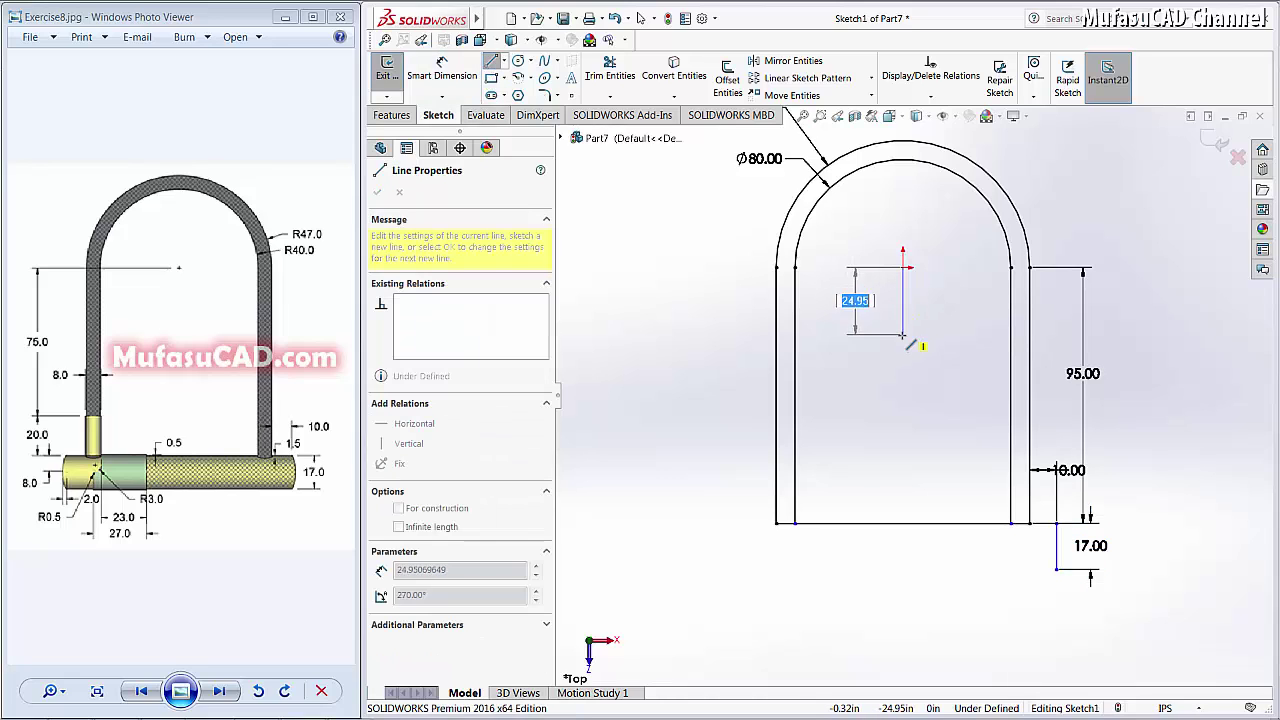
- Finish a vertical centre line running down from the origin
{"action": "left_click", "coordinate": [903, 334]}
{"action": "right_click", "coordinate": [872, 350]}
{"action": "left_click", "coordinate": [905, 362]}
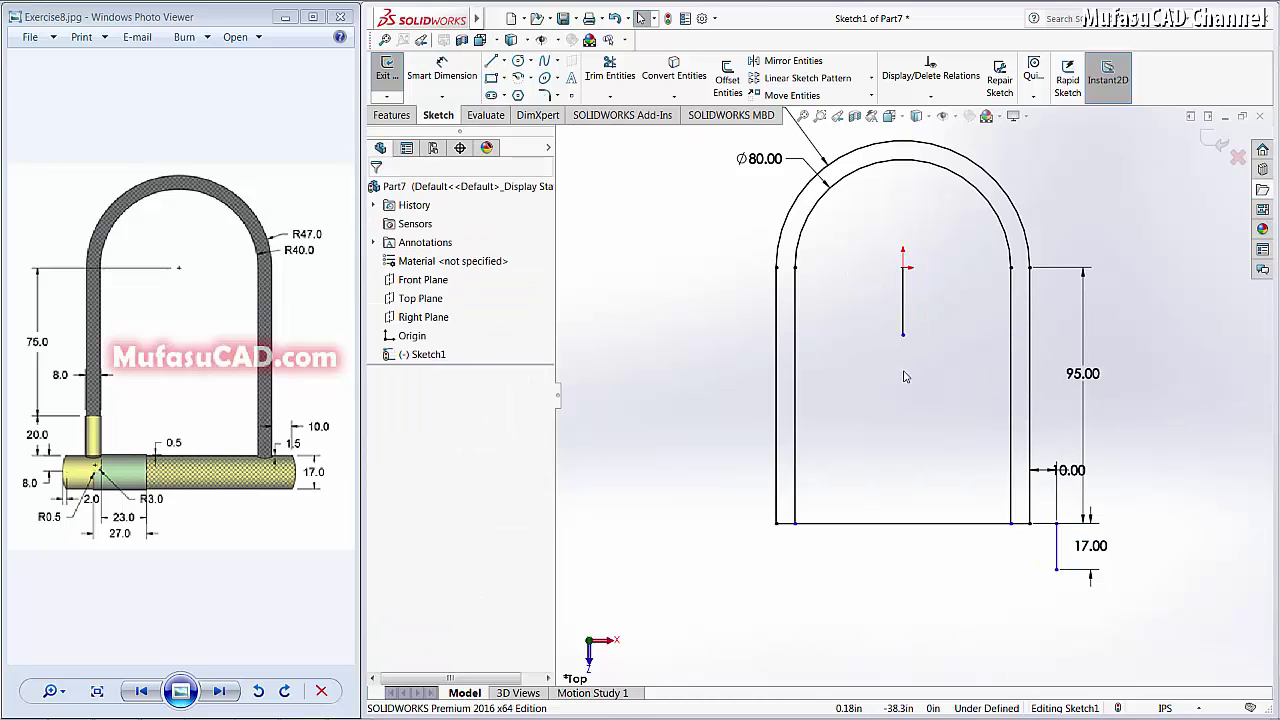
- Mirror the 17-long end line to the left side across the centre line
{"action": "left_click", "coordinate": [790, 61]}
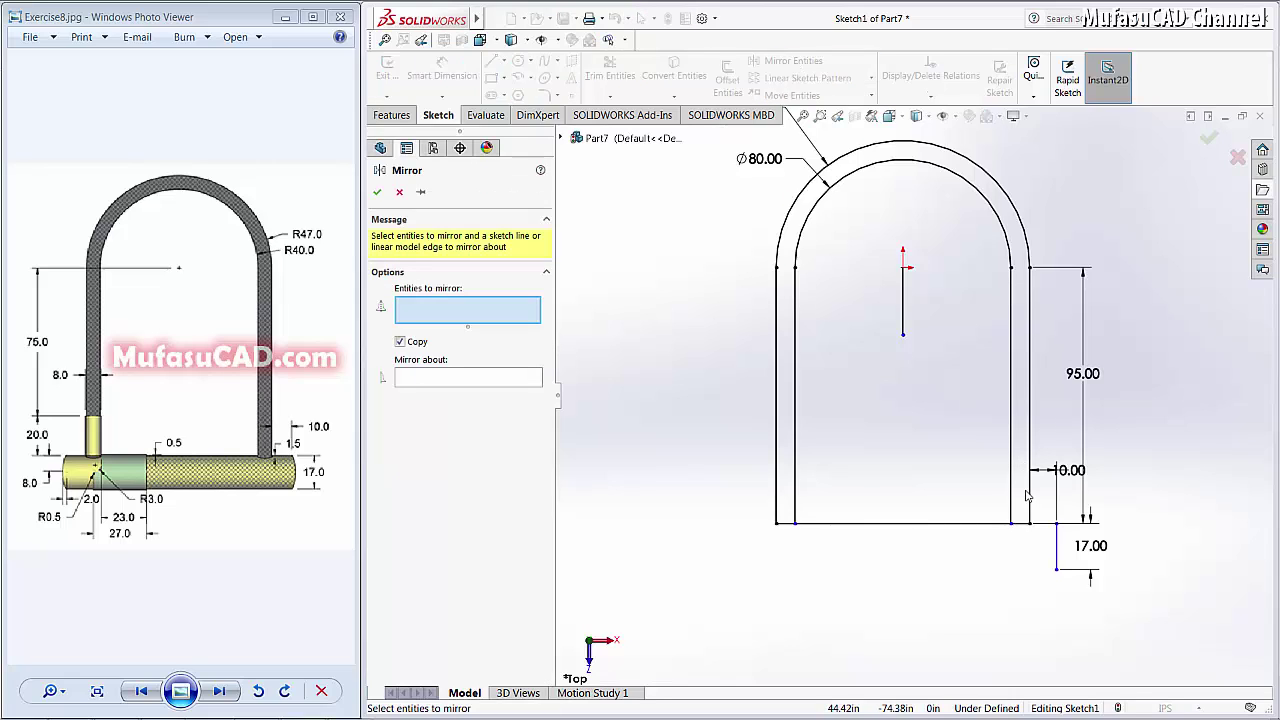
{"action": "left_click", "coordinate": [1056, 548]}
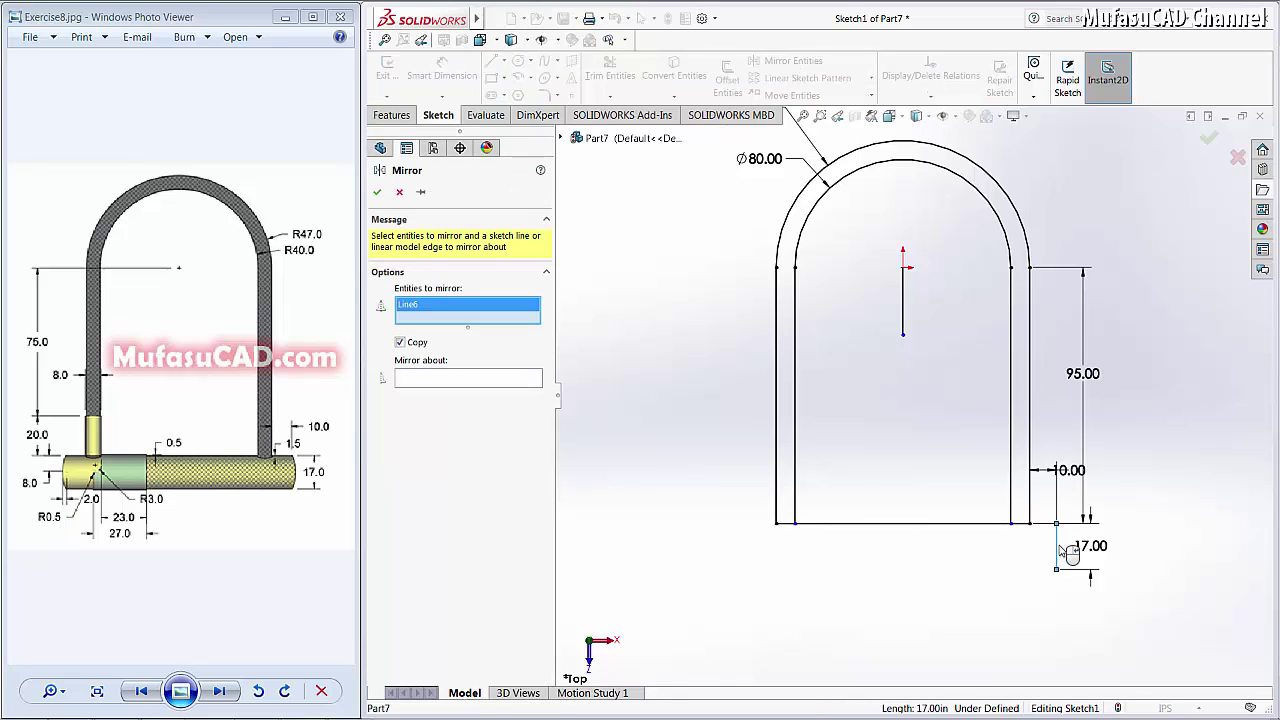
{"action": "left_click", "coordinate": [504, 384]}
{"action": "left_click", "coordinate": [904, 312]}
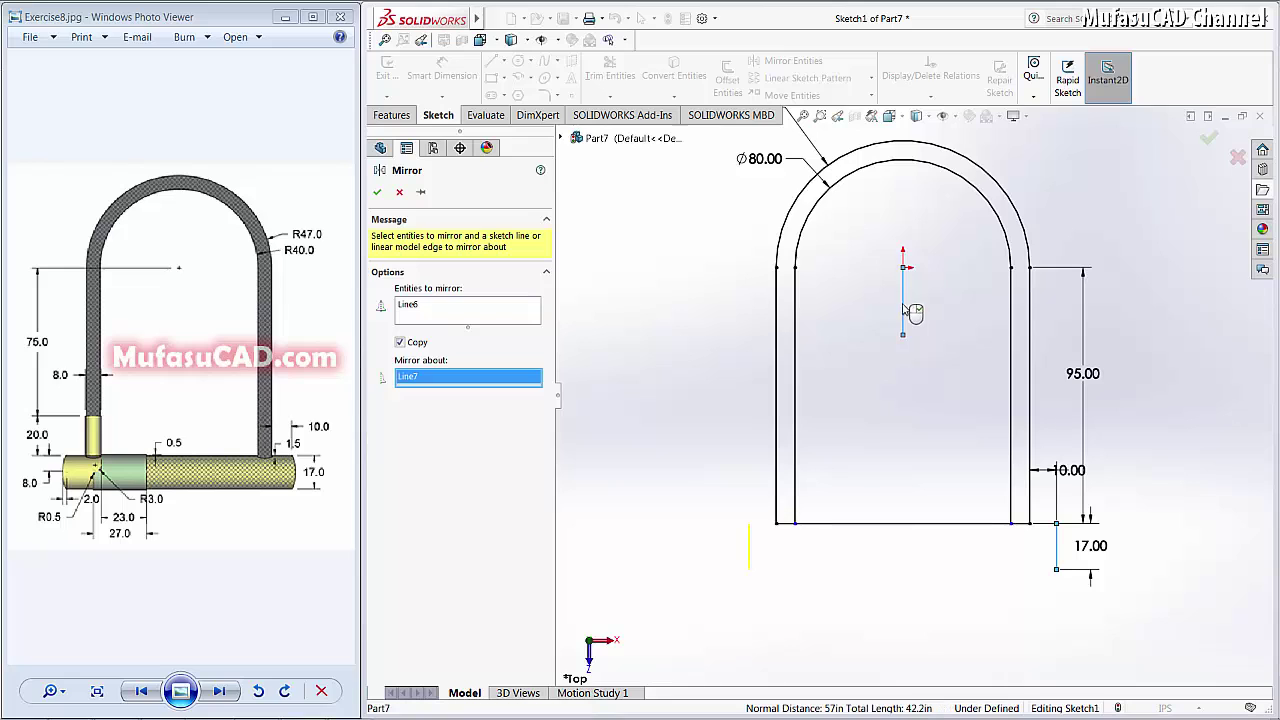
{"action": "left_click", "coordinate": [377, 193]}
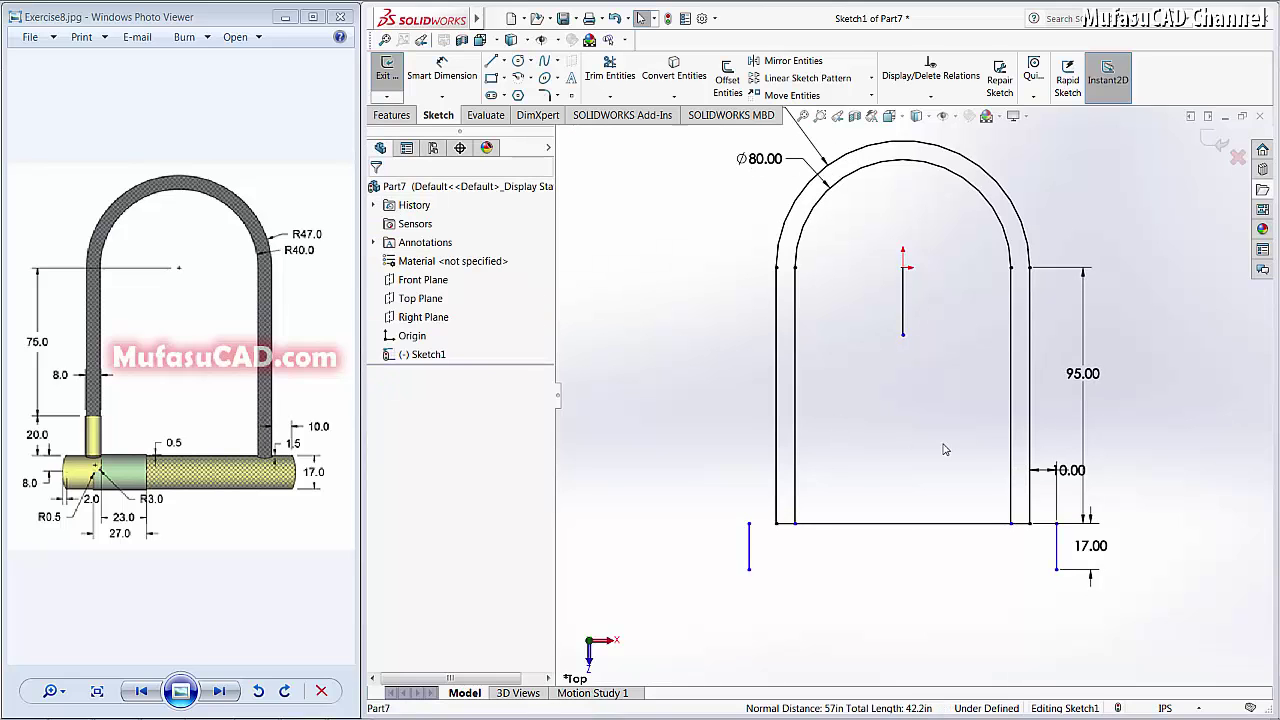
{"action": "left_click", "coordinate": [493, 64]}
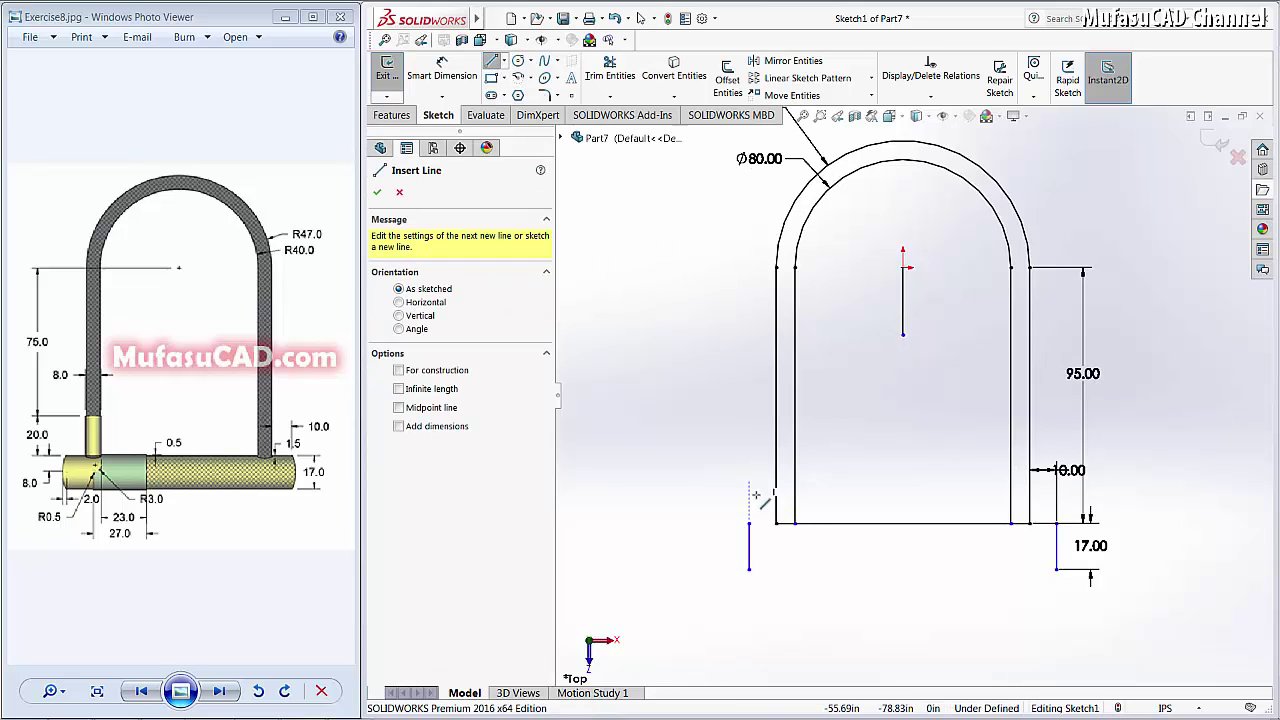
{"action": "left_click", "coordinate": [749, 523]}
- Draw the top and 114-long bottom edges between both 17-long end lines, closing the body outline
{"action": "left_click", "coordinate": [777, 523]}
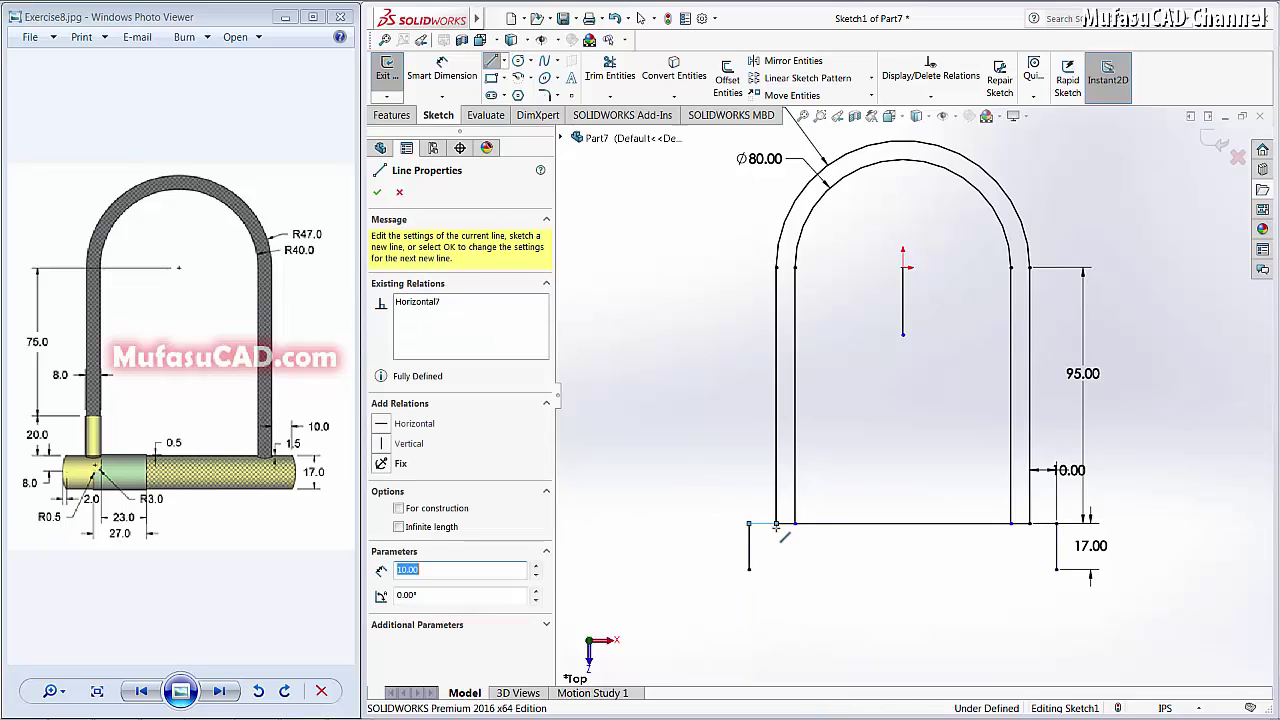
{"action": "left_click", "coordinate": [1056, 523]}
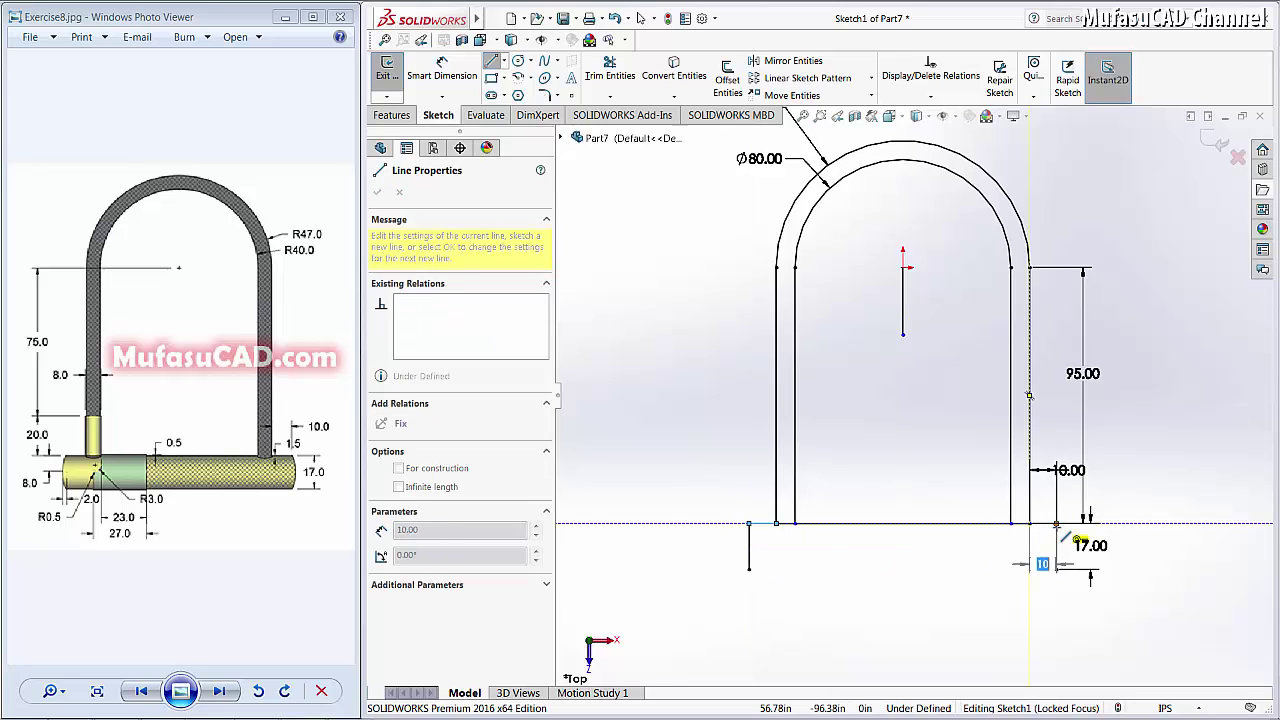
{"action": "left_click", "coordinate": [1056, 570]}
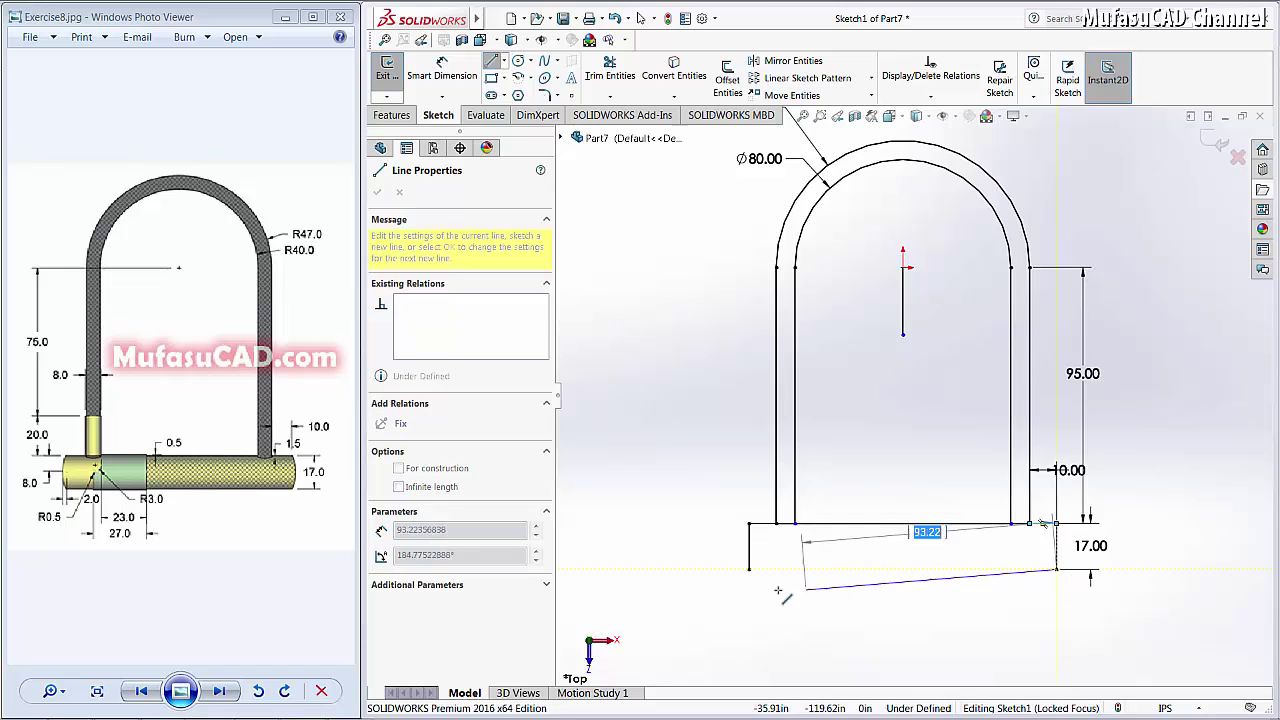
{"action": "left_click", "coordinate": [749, 569]}
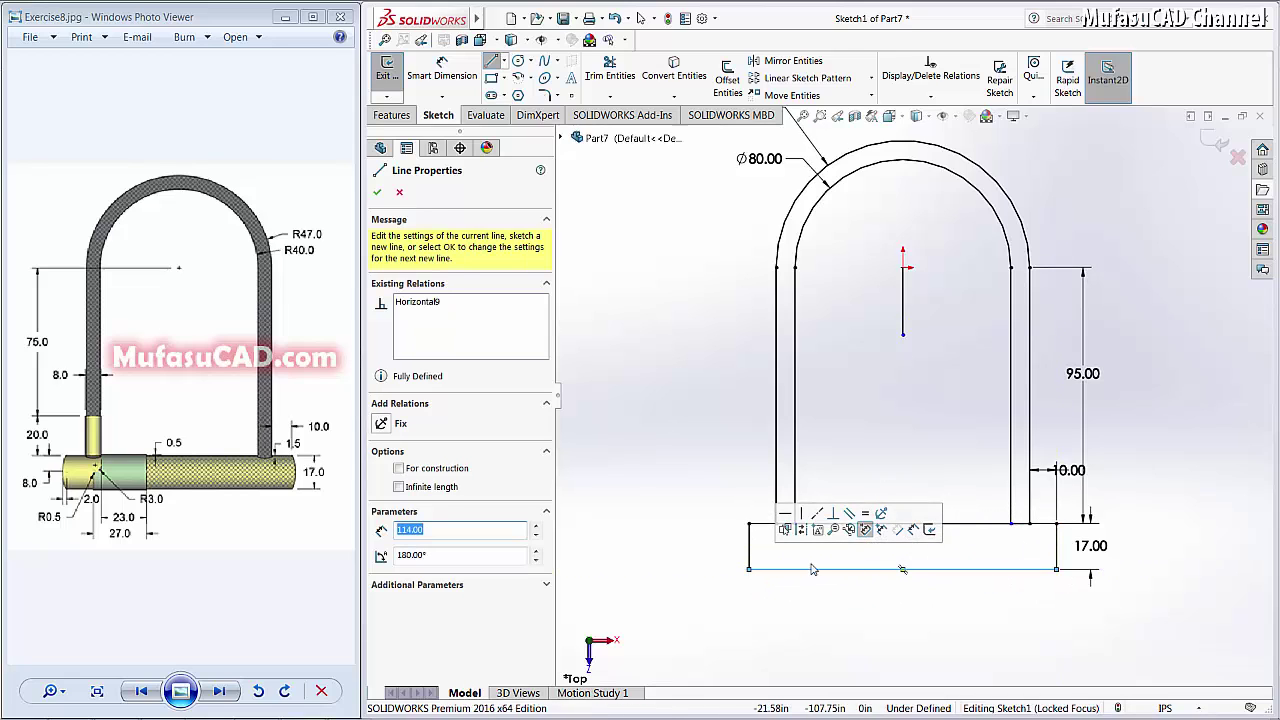
{"action": "scroll", "coordinate": [800, 490], "scroll_direction": "down", "scroll_amount": 1}
{"action": "scroll", "coordinate": [800, 490], "scroll_direction": "down", "scroll_amount": 1}
{"action": "scroll", "coordinate": [805, 487], "scroll_direction": "down", "scroll_amount": 1}
{"action": "scroll", "coordinate": [808, 486], "scroll_direction": "down", "scroll_amount": 1}
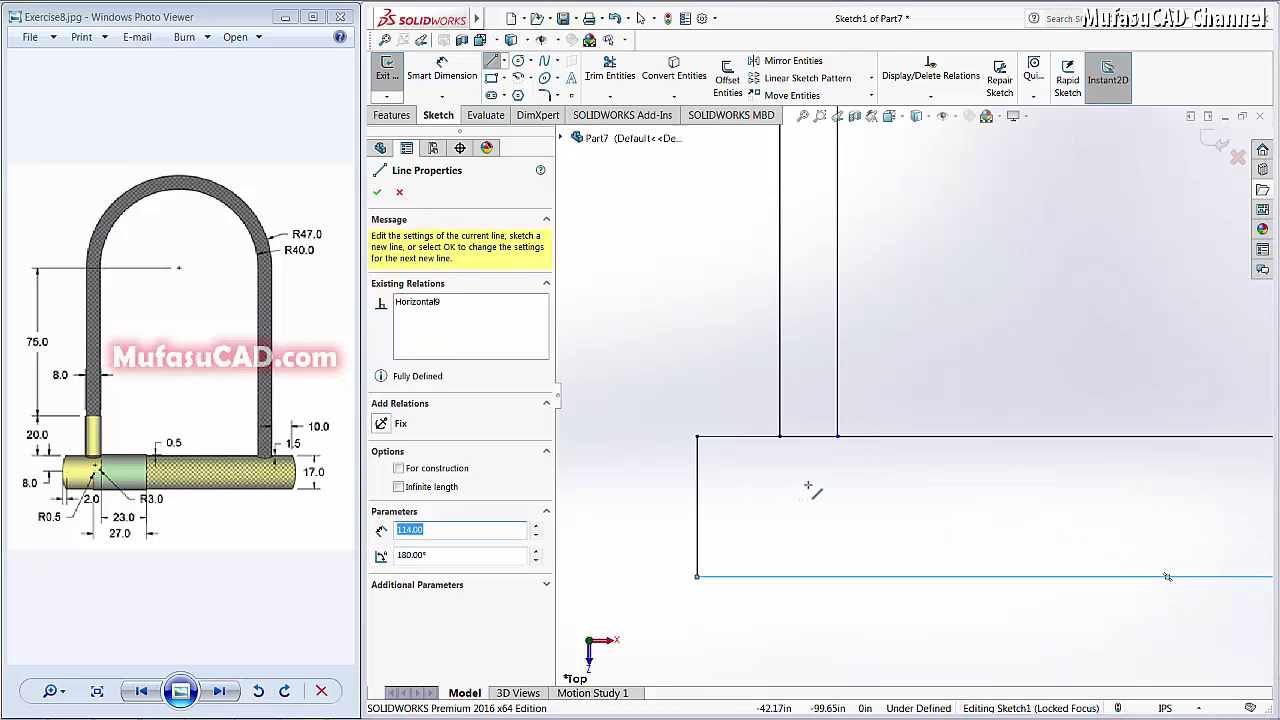
{"action": "key", "text": "Escape"}
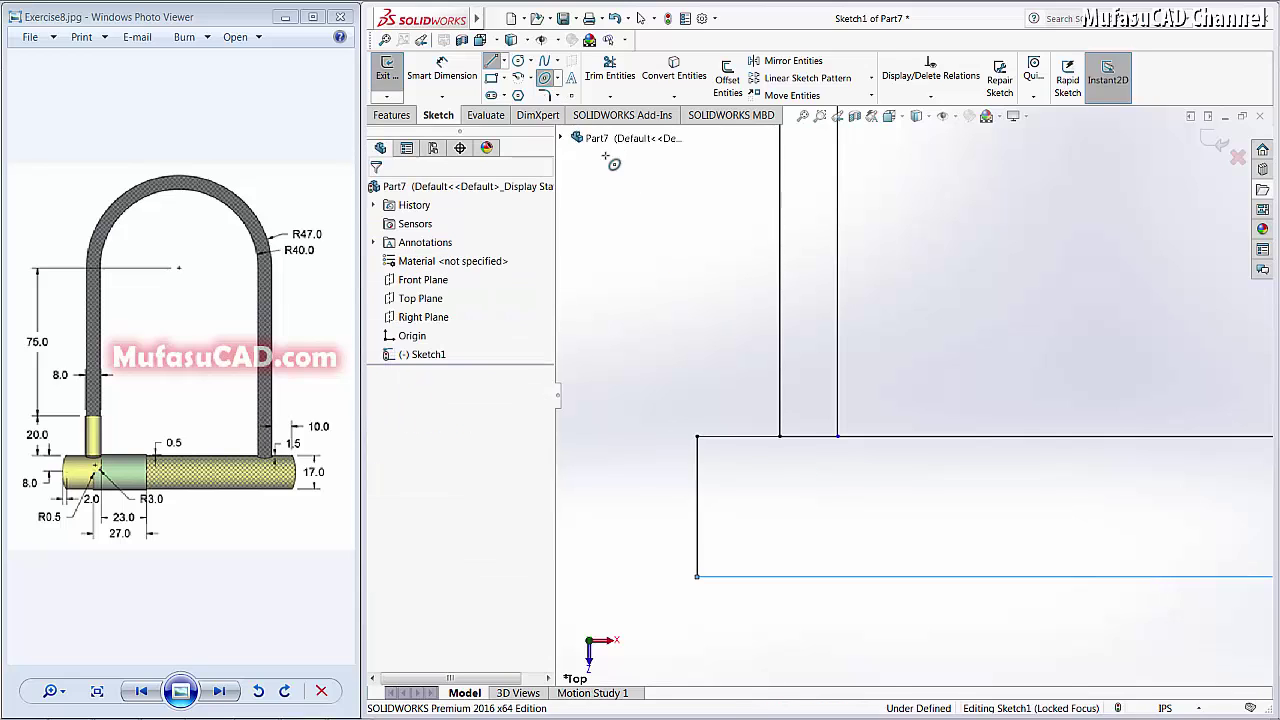
- Sketch an ellipse centred on the left end line and dimension its half-width 2
{"action": "left_click", "coordinate": [696, 506]}
{"action": "left_click", "coordinate": [697, 437]}
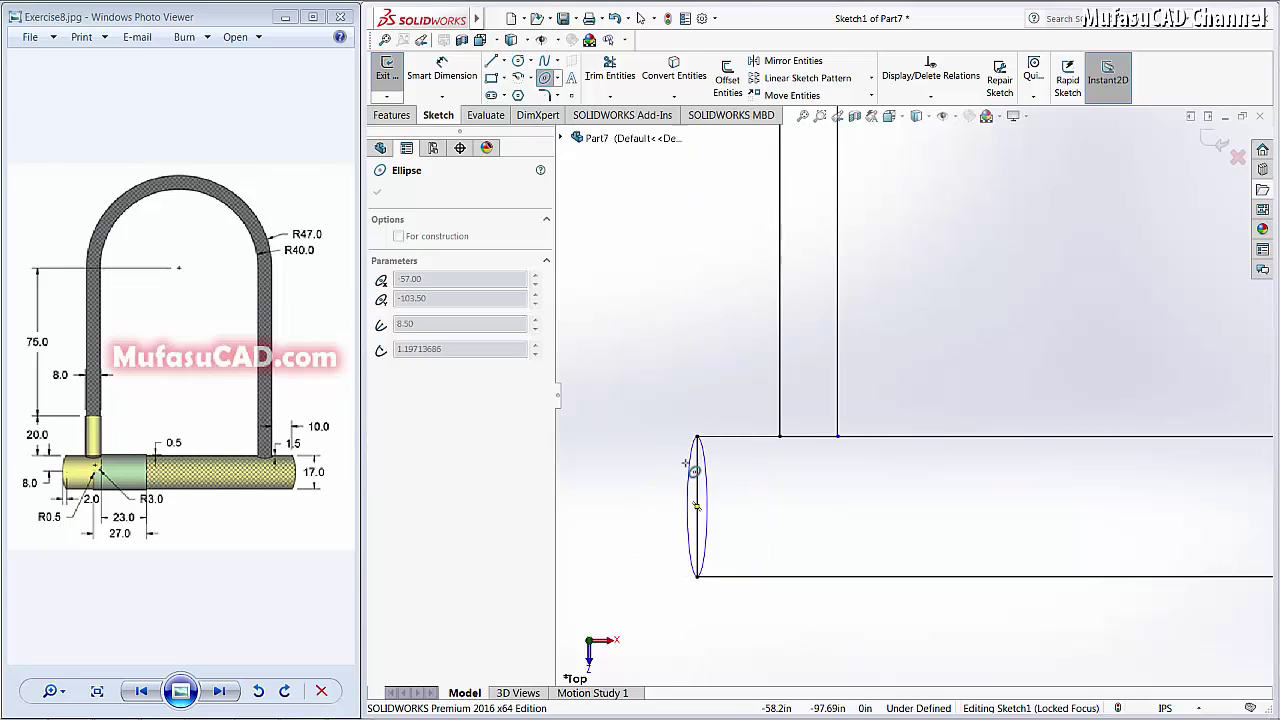
{"action": "left_click", "coordinate": [664, 492]}
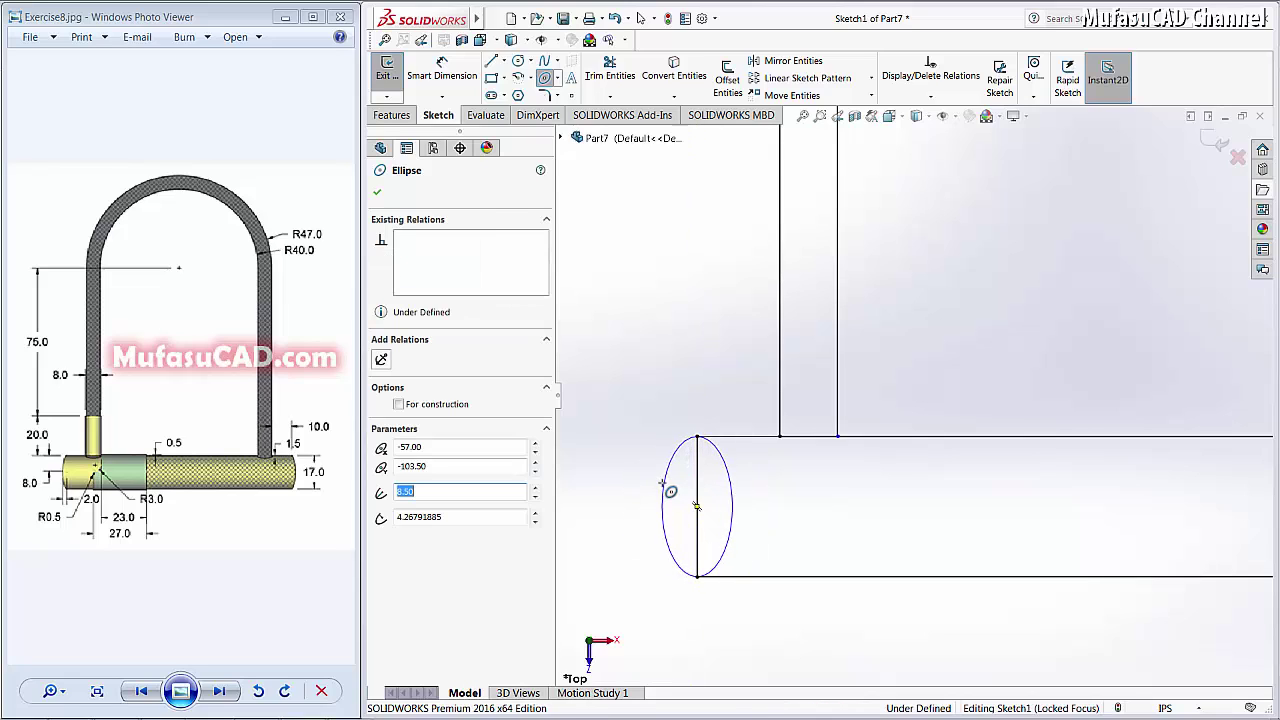
{"action": "left_click", "coordinate": [442, 70]}
{"action": "left_click", "coordinate": [663, 507]}
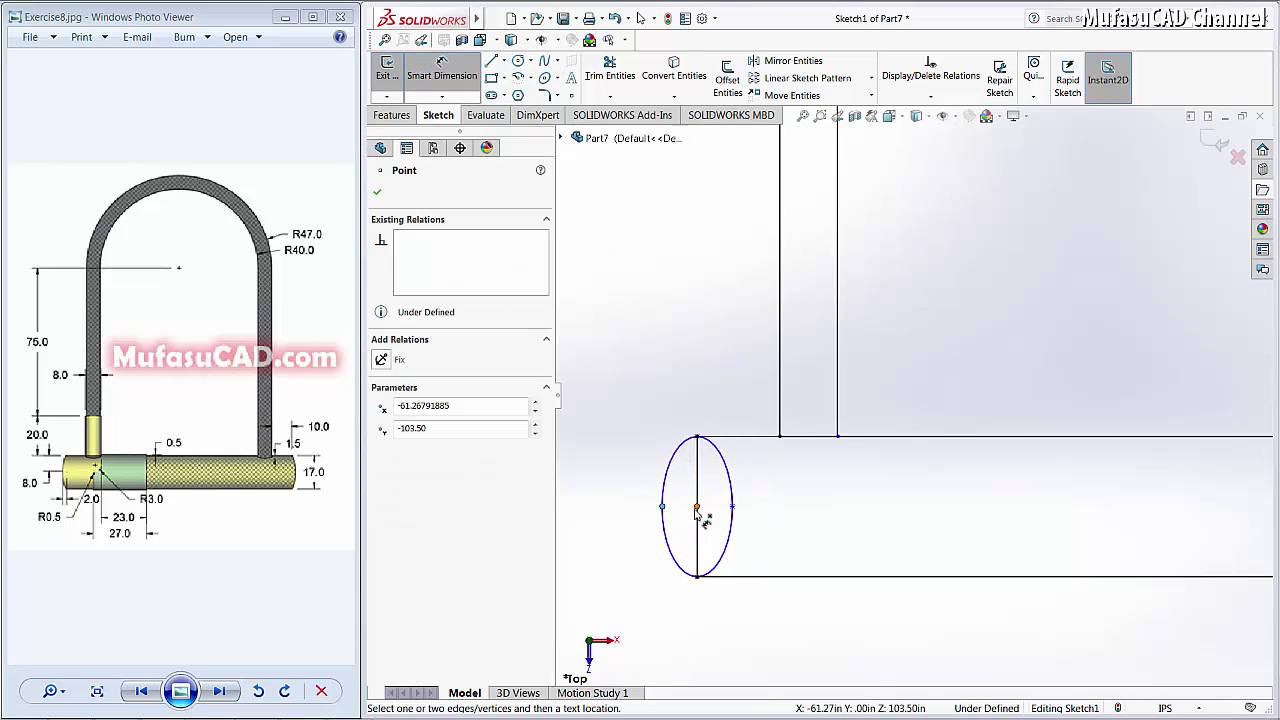
{"action": "left_click", "coordinate": [697, 506]}
{"action": "left_click", "coordinate": [632, 377]}
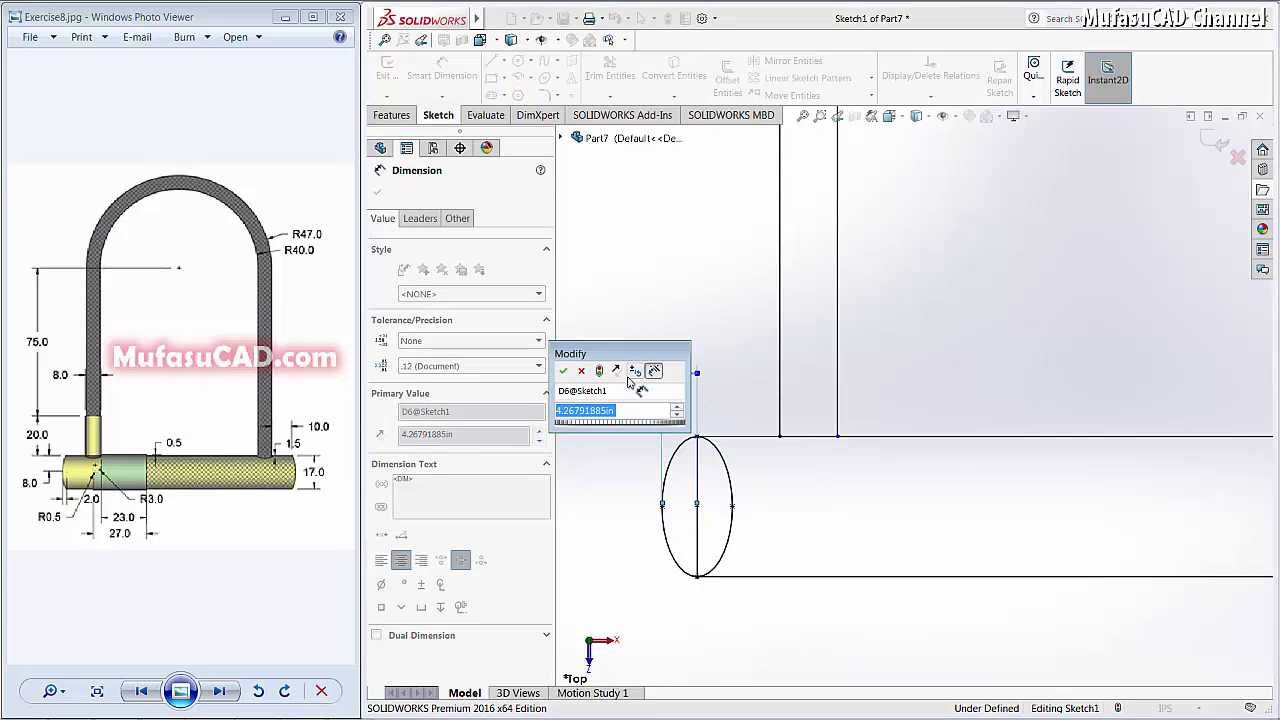
{"action": "type", "text": "2"}
{"action": "key", "text": "Return"}
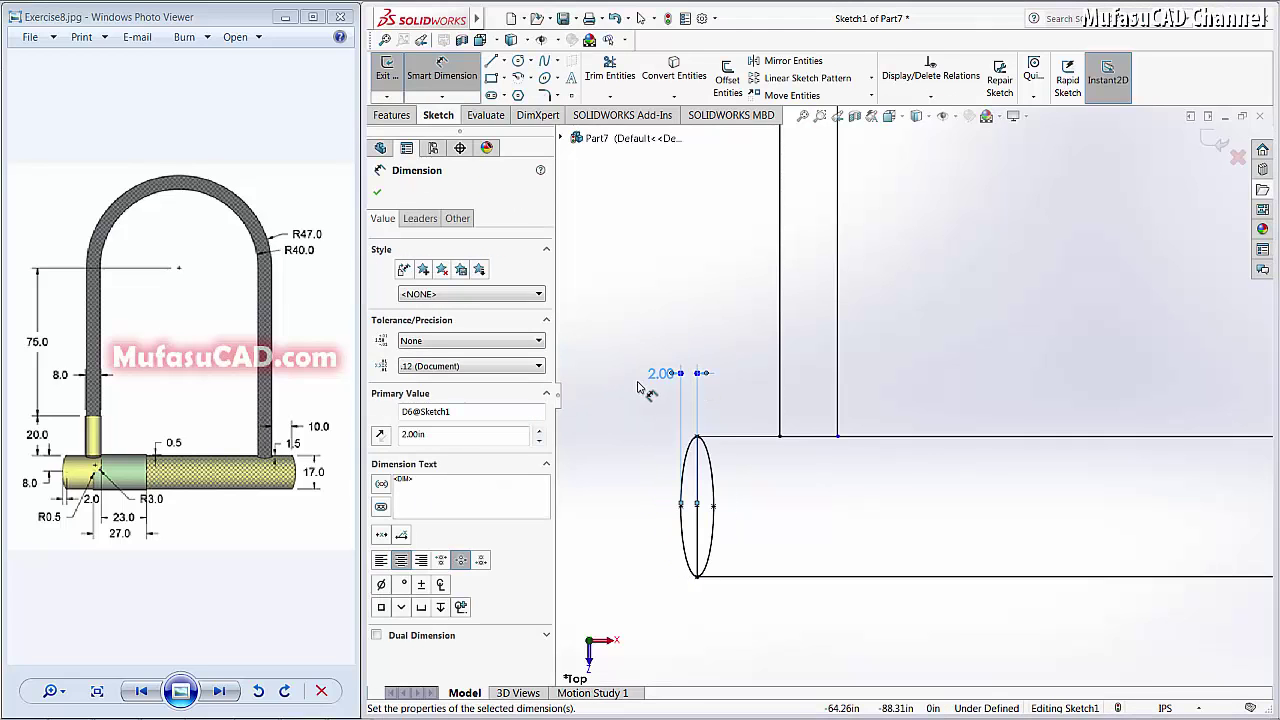
- Trim away the ellipse's inner right half
{"action": "left_click", "coordinate": [614, 68]}
{"action": "left_click_drag", "start_coordinate": [721, 521], "coordinate": [696, 519]}
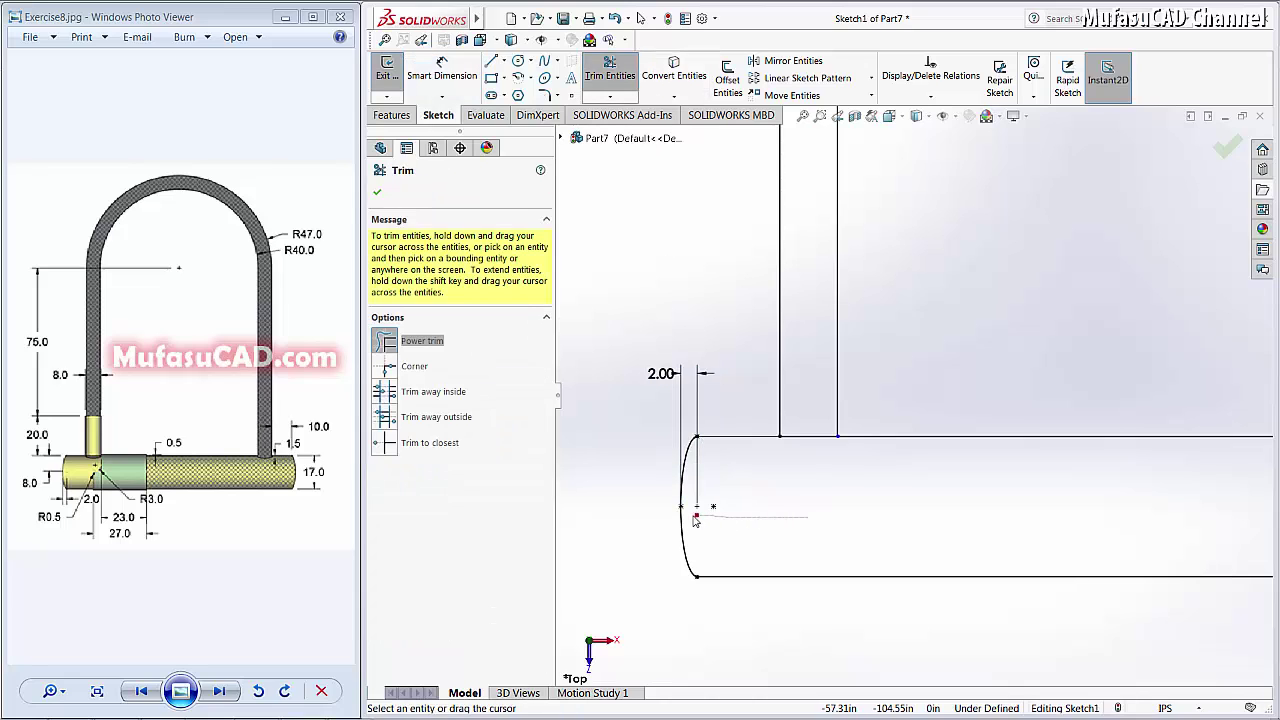
{"action": "left_click", "coordinate": [491, 61]}
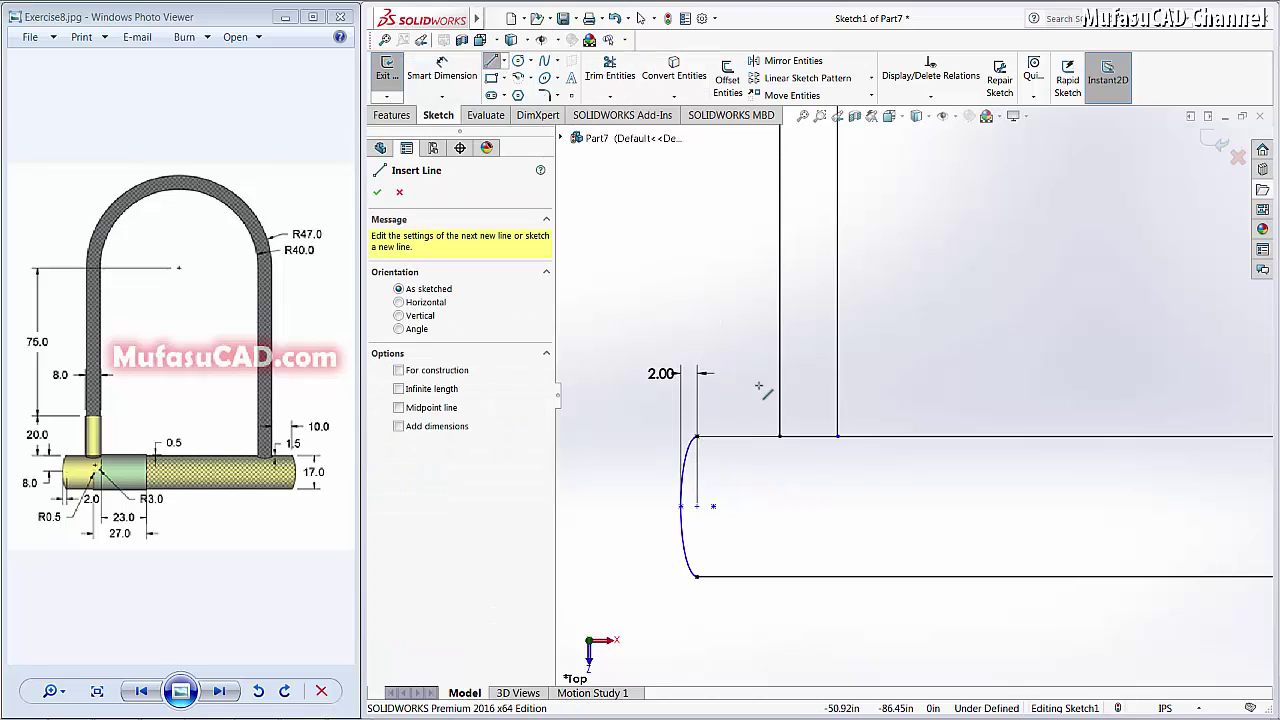
- Draw a line from the arc's top along the body edge, then up as the collar's side
{"action": "left_click", "coordinate": [696, 436]}
{"action": "left_click", "coordinate": [762, 436]}
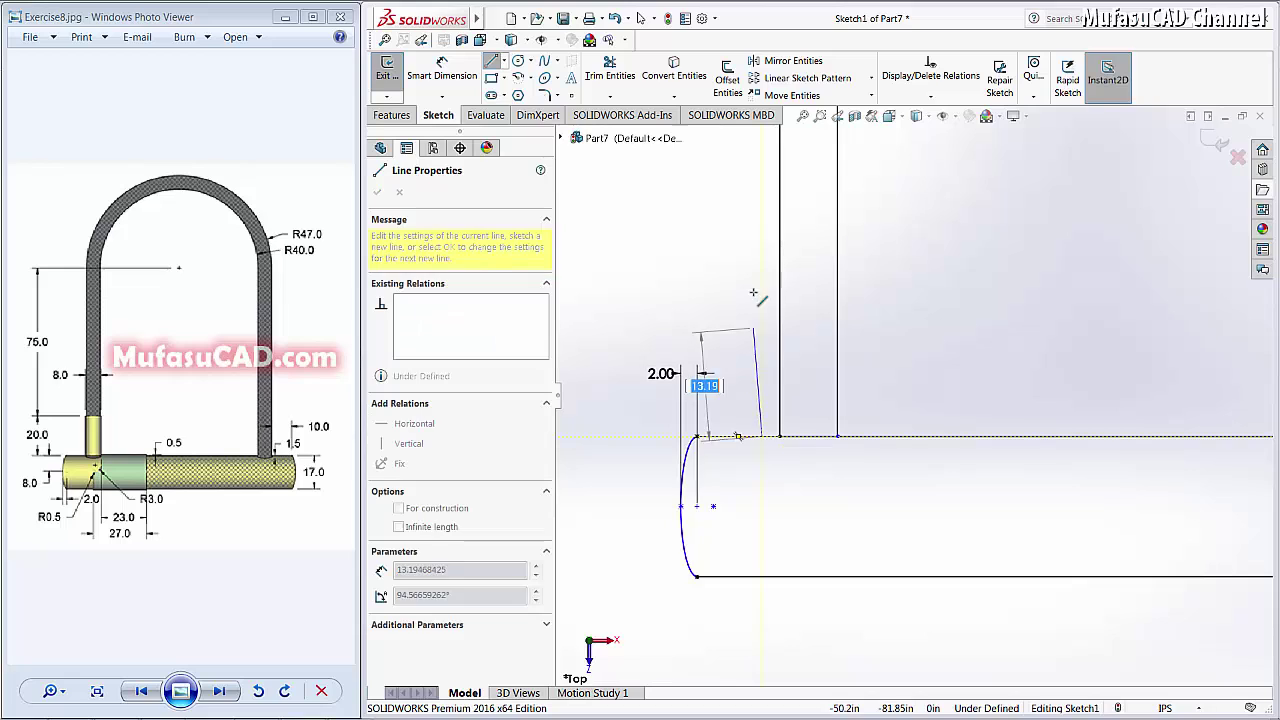
{"action": "left_click", "coordinate": [762, 233]}
{"action": "right_click", "coordinate": [713, 253]}
{"action": "left_click", "coordinate": [748, 251]}
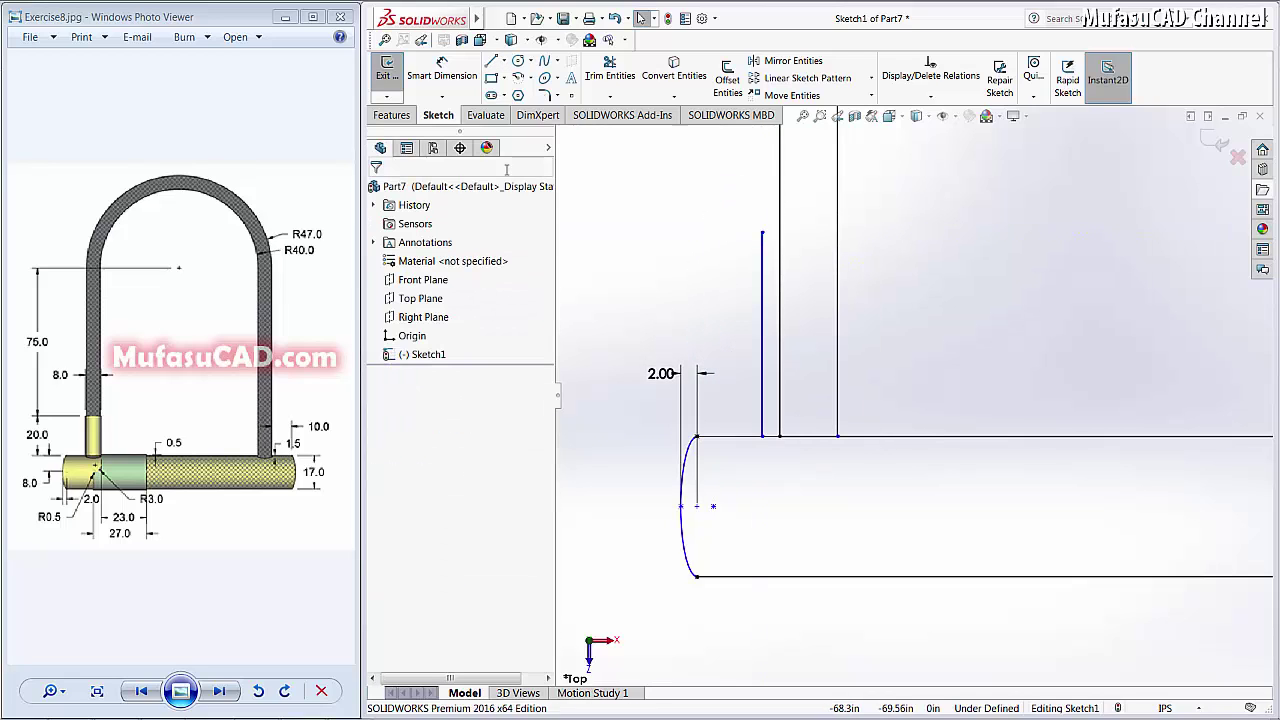
- Dimension the collar side 0.5 from the left leg and 20 long
{"action": "key", "text": "d"}
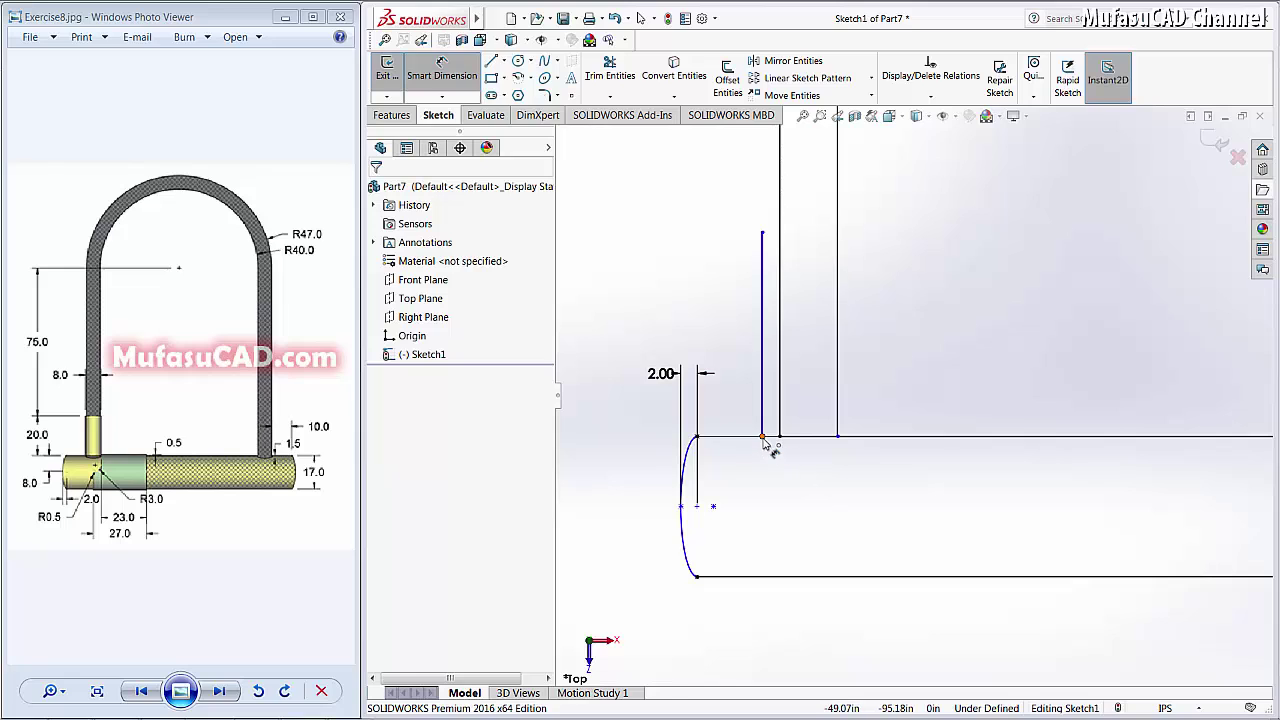
{"action": "left_click", "coordinate": [764, 438]}
{"action": "left_click", "coordinate": [780, 437]}
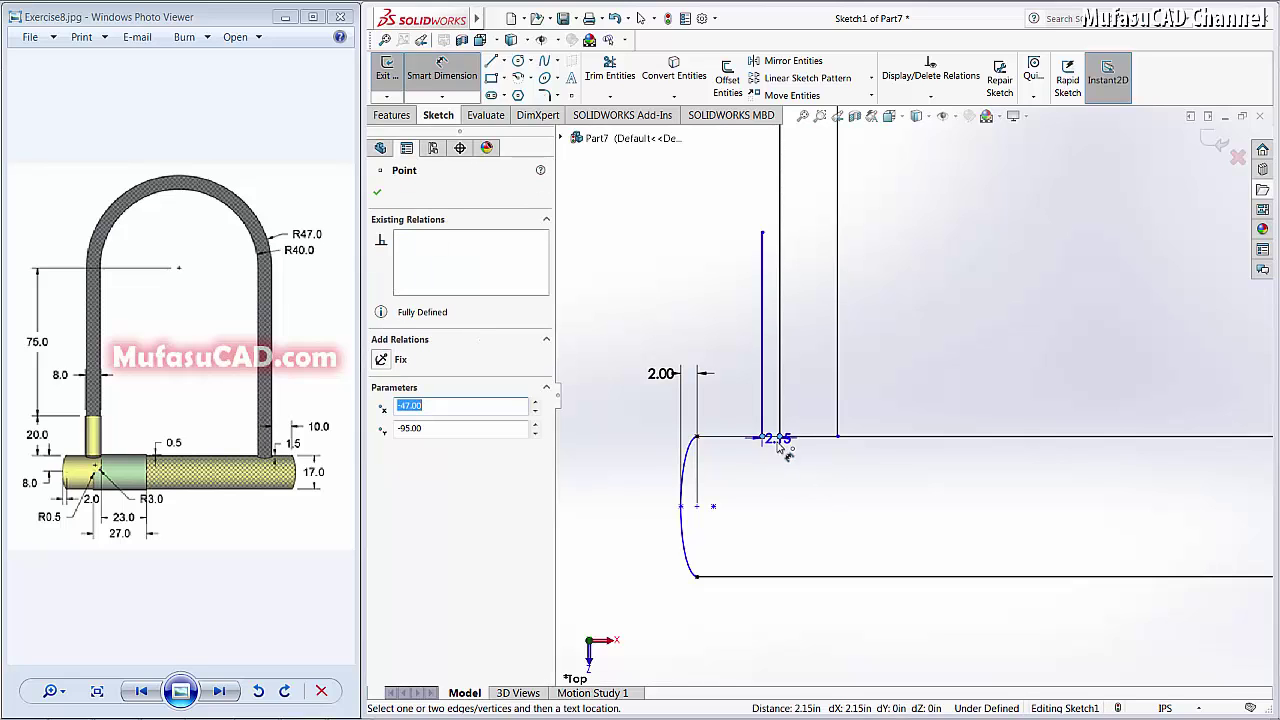
{"action": "left_click", "coordinate": [735, 478]}
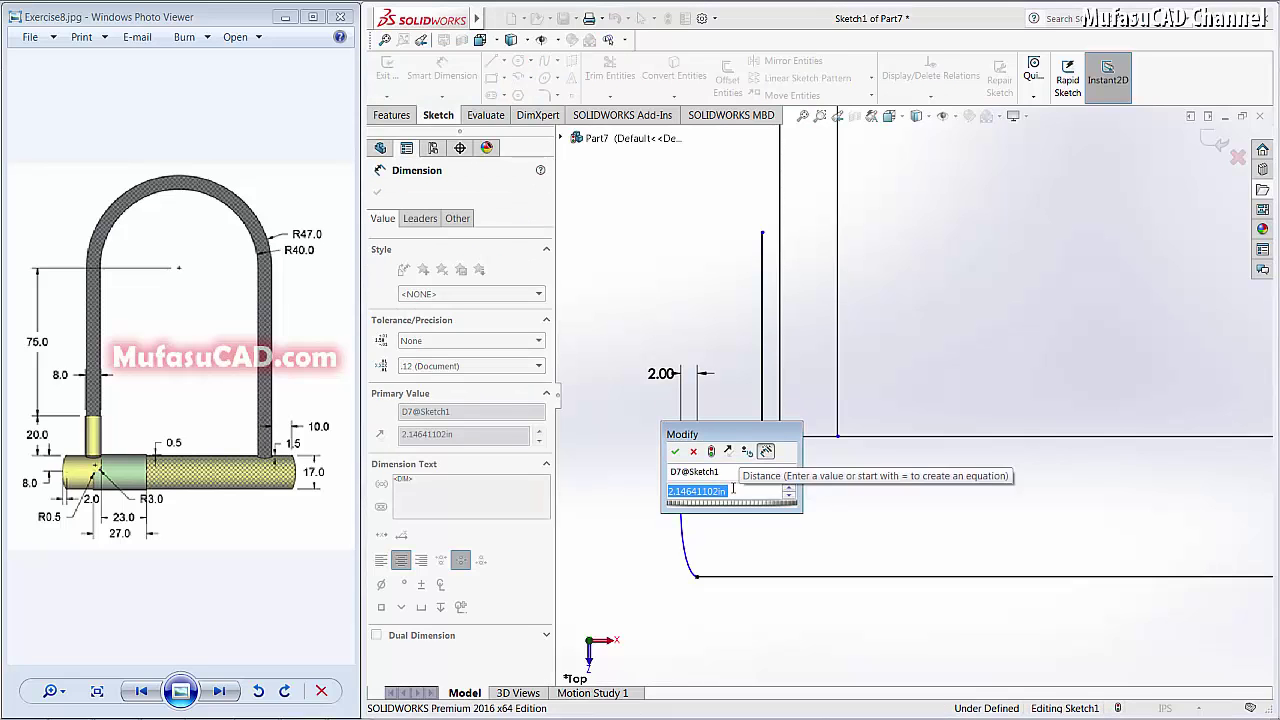
{"action": "type", "text": "0.5"}
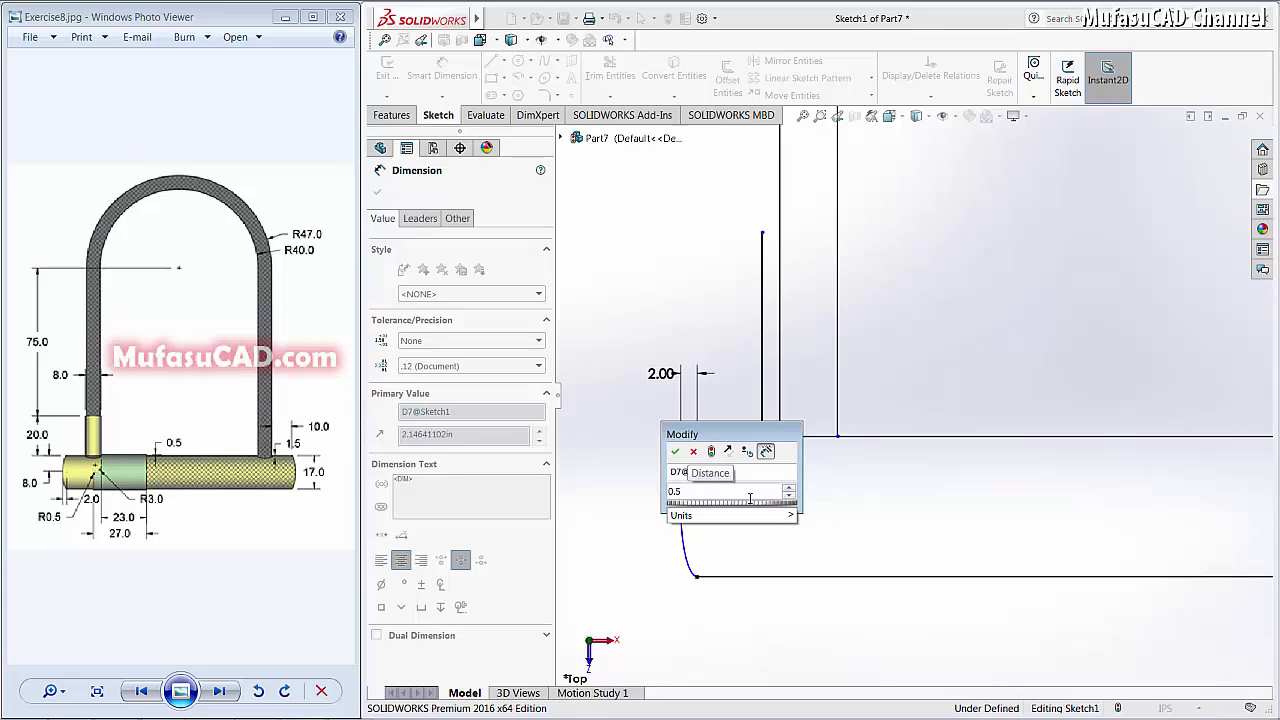
{"action": "key", "text": "Return"}
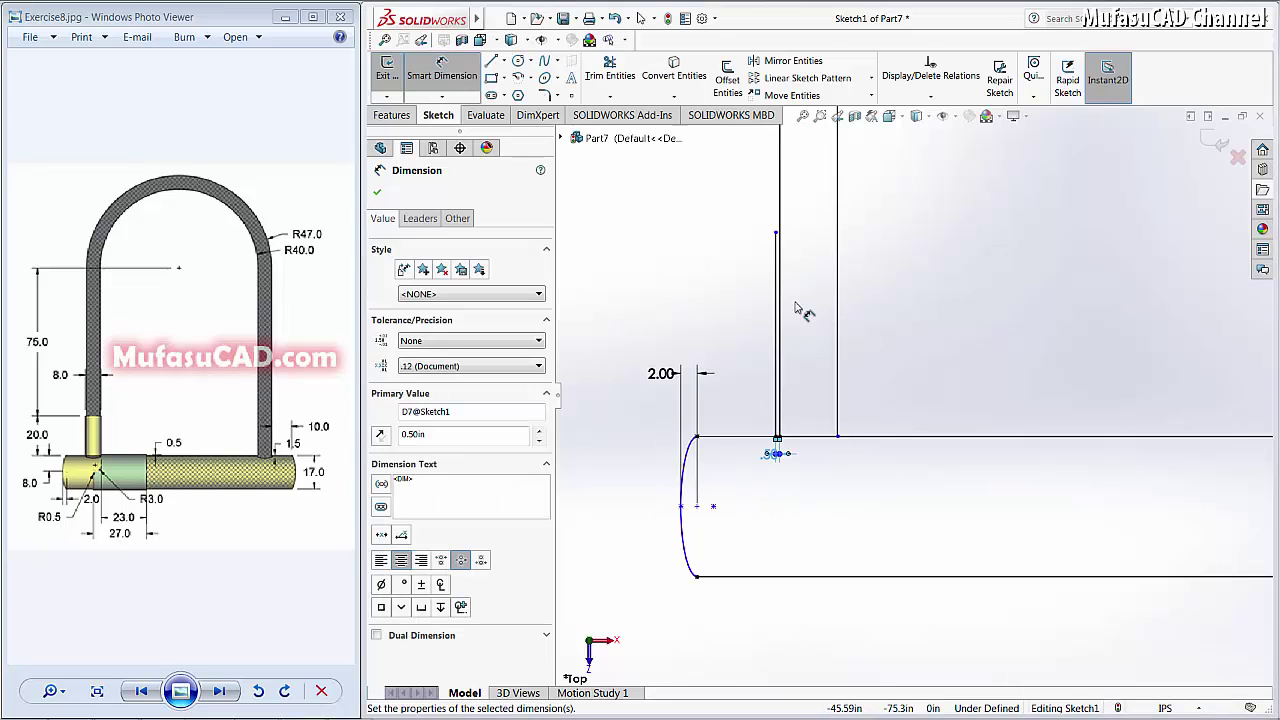
{"action": "left_click", "coordinate": [777, 312]}
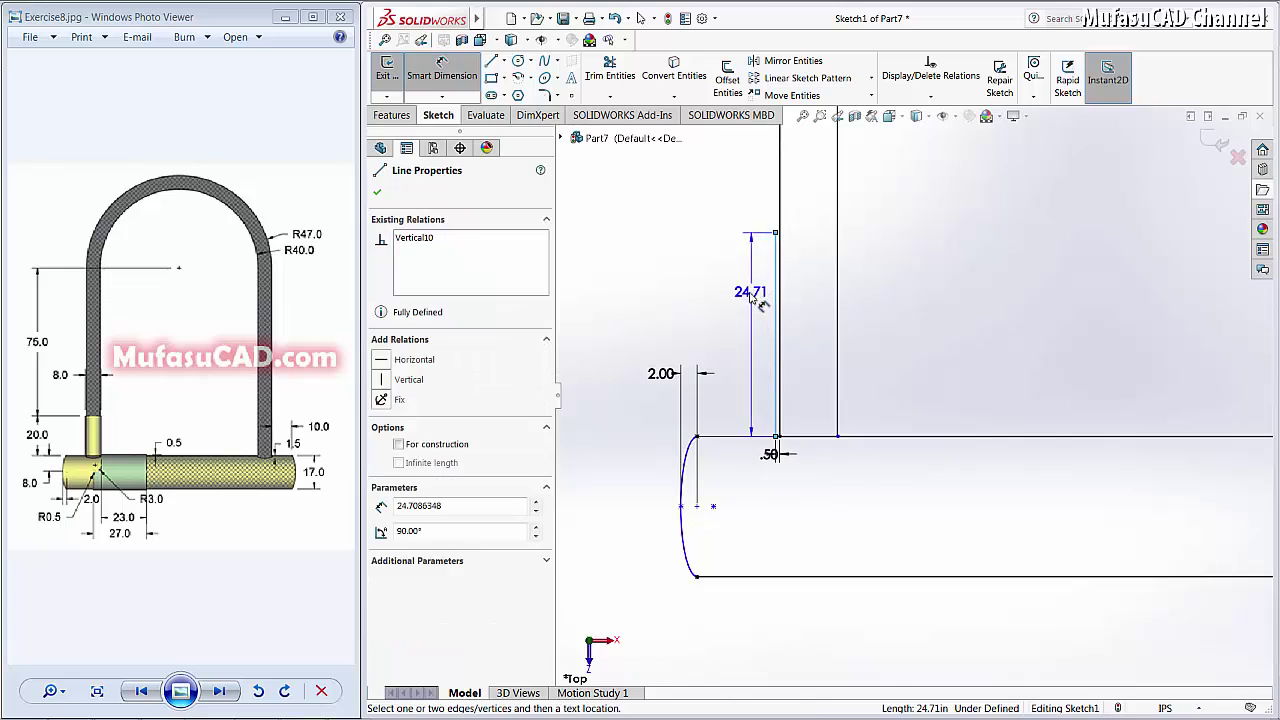
{"action": "left_click", "coordinate": [733, 314]}
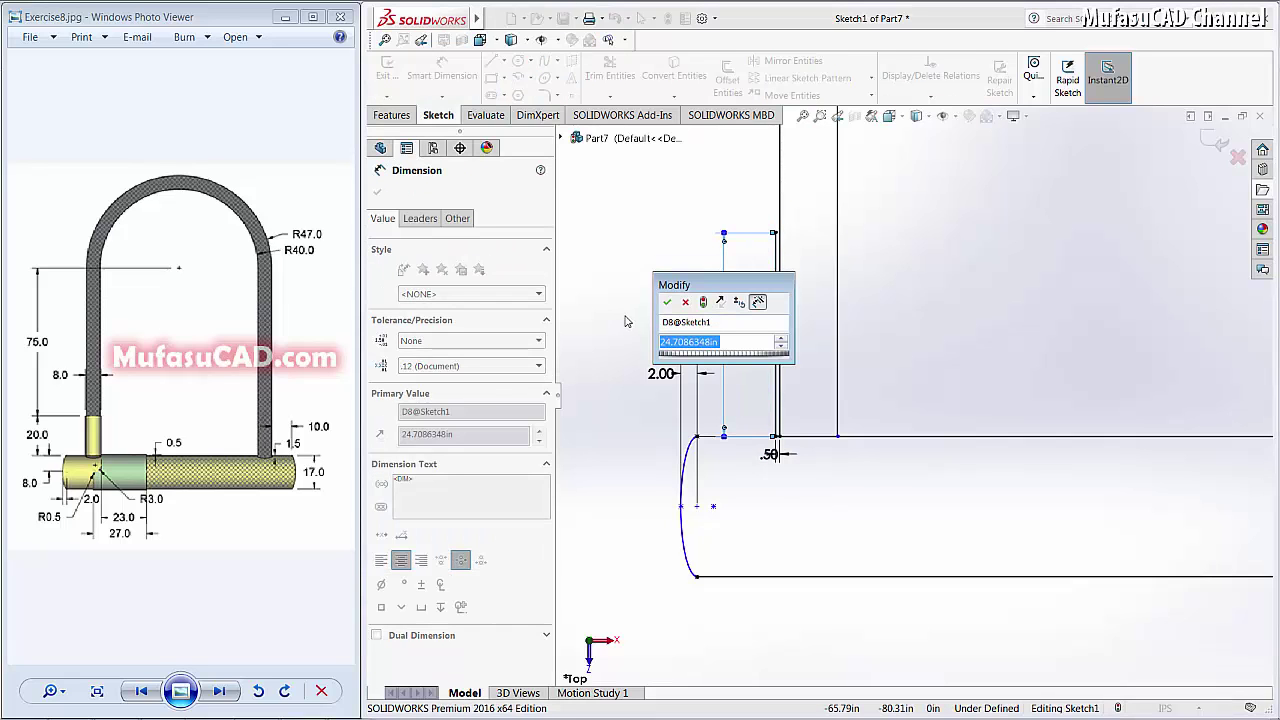
{"action": "type", "text": "20"}
{"action": "key", "text": "Return"}
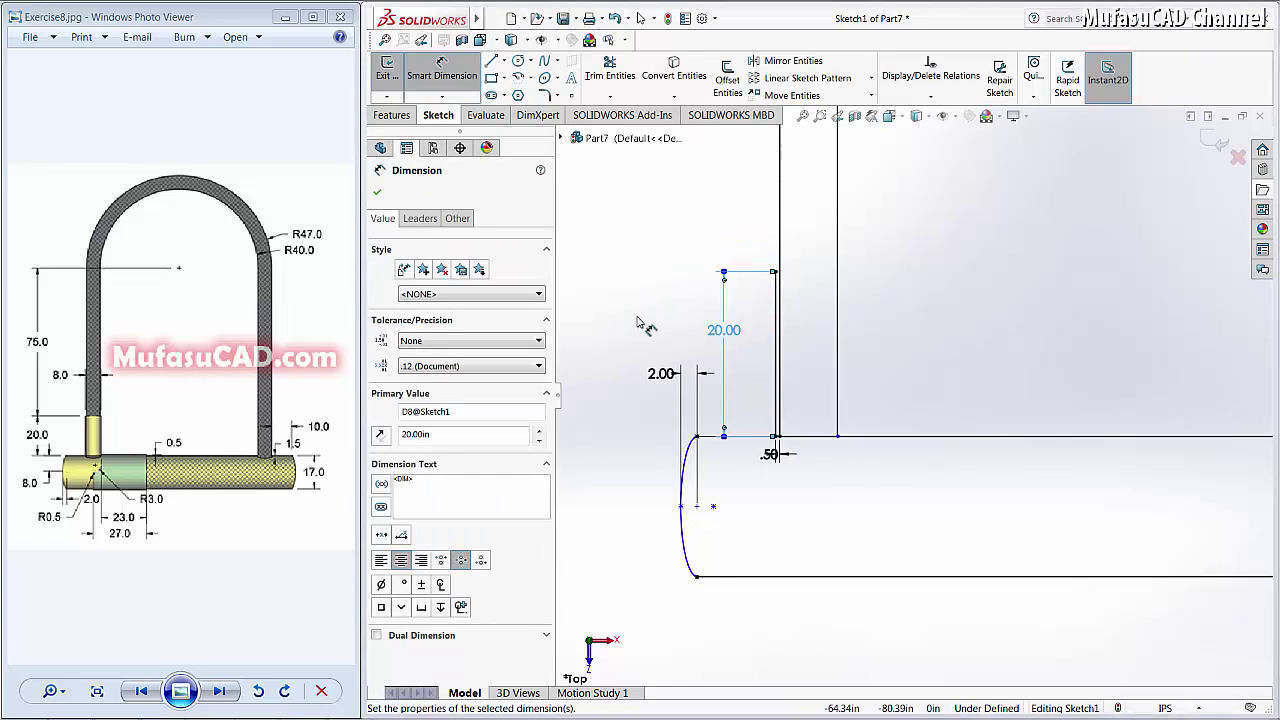
{"action": "key", "text": "l"}
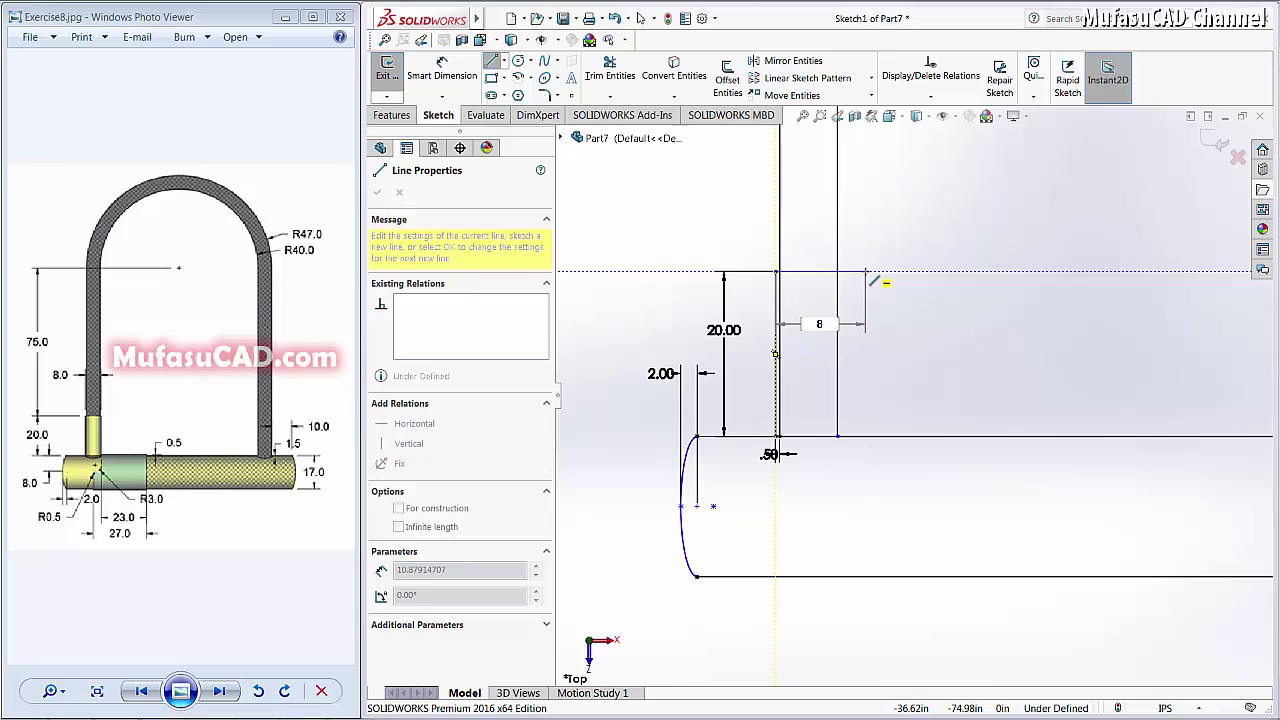
- Draw the collar's top and right sides and dimension the top edge 8 wide
{"action": "left_click", "coordinate": [840, 271]}
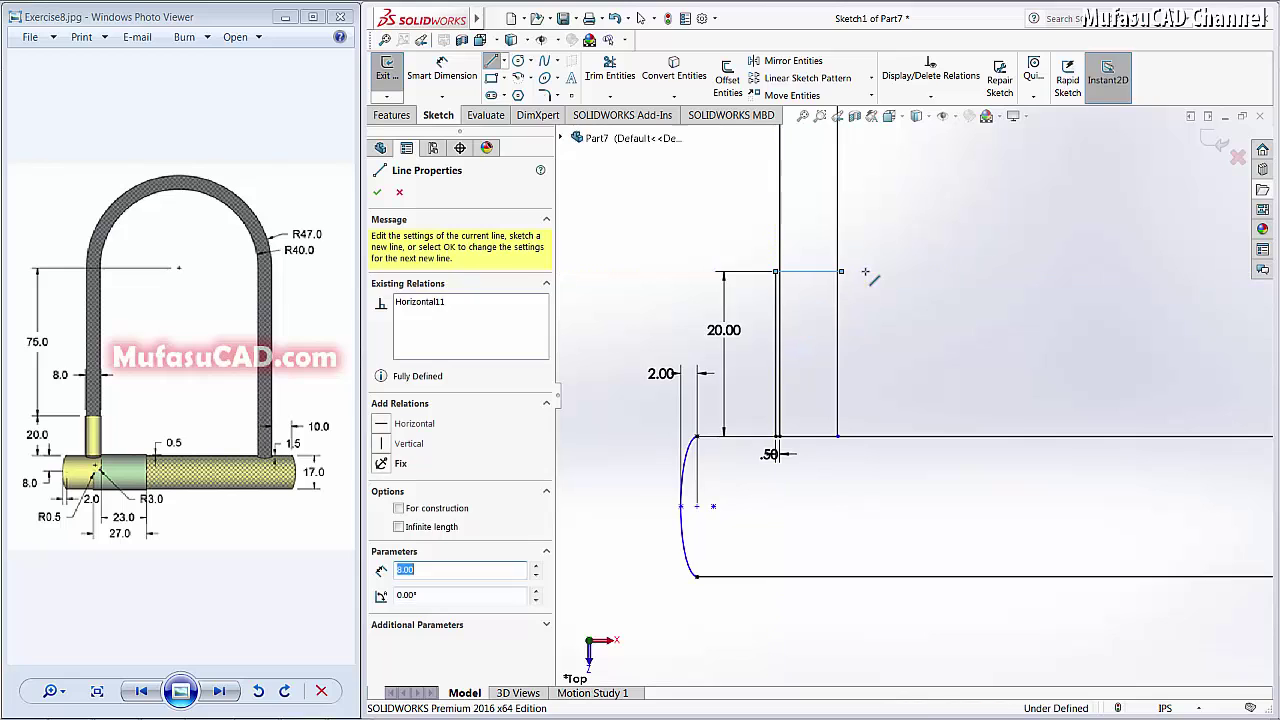
{"action": "left_click", "coordinate": [841, 437]}
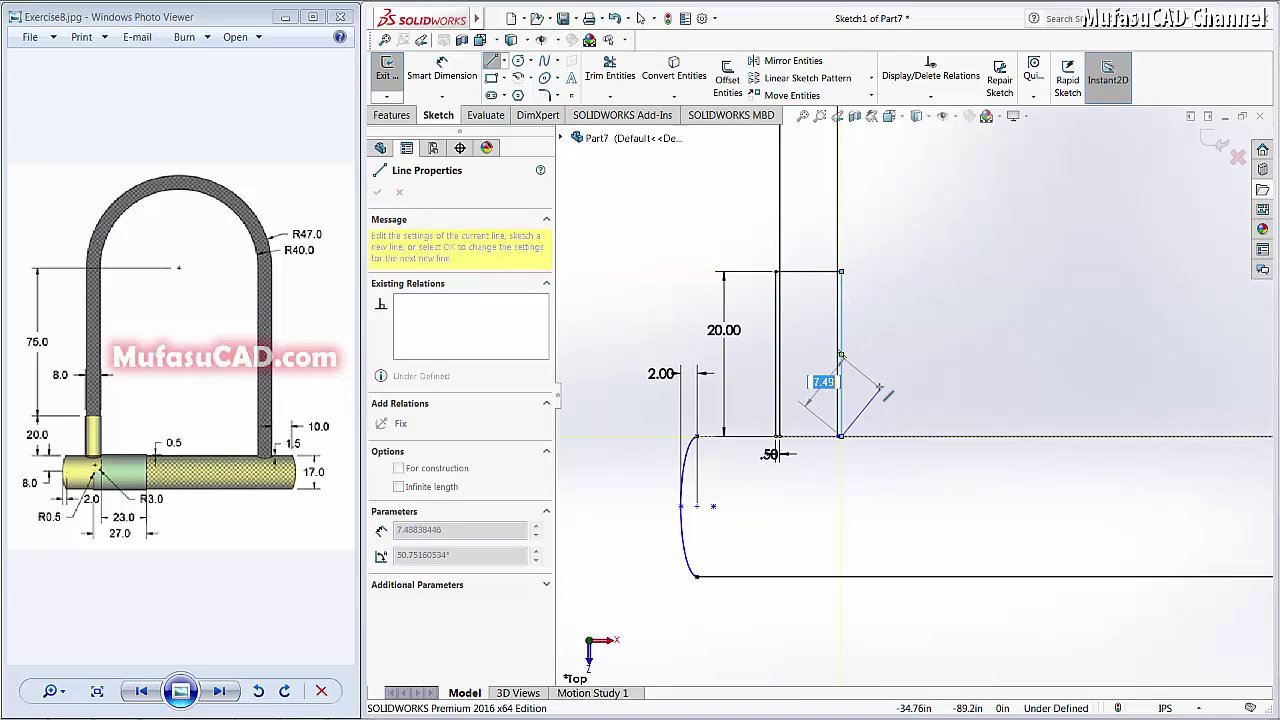
{"action": "right_click", "coordinate": [880, 388]}
{"action": "left_click", "coordinate": [910, 397]}
{"action": "scroll", "coordinate": [856, 292], "scroll_direction": "down", "scroll_amount": 1}
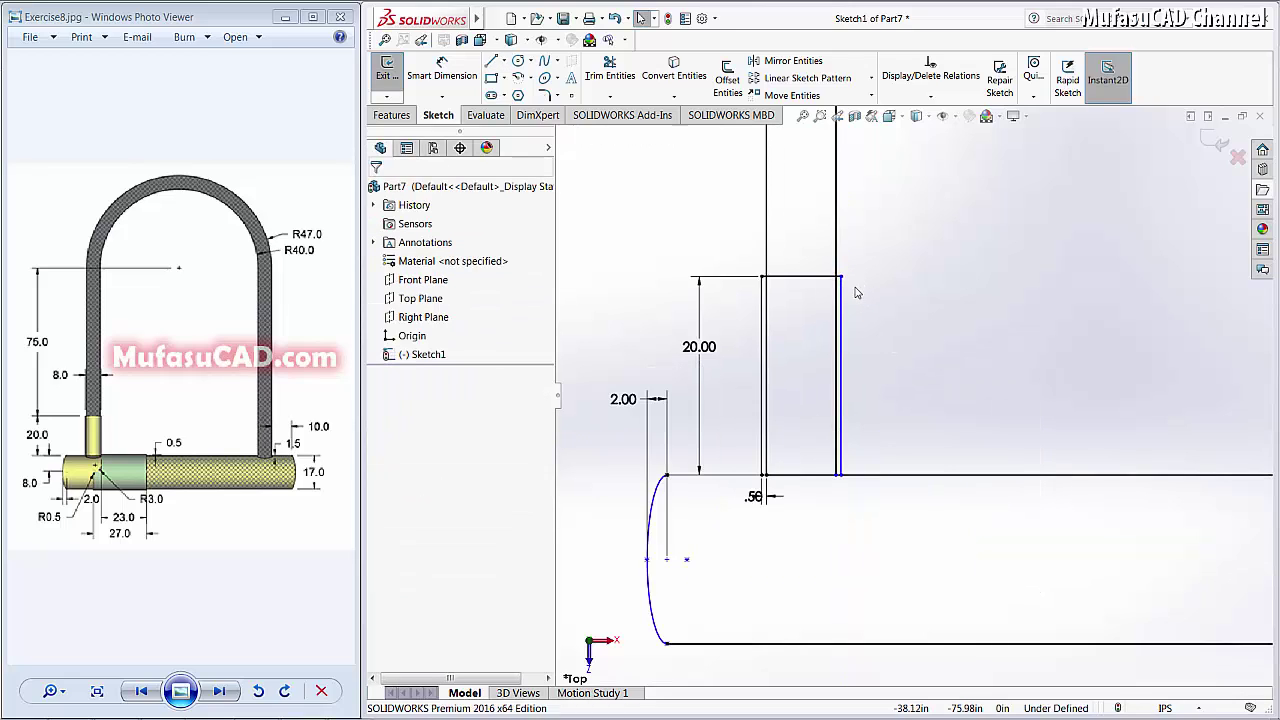
{"action": "scroll", "coordinate": [856, 292], "scroll_direction": "down", "scroll_amount": 2}
{"action": "left_click", "coordinate": [441, 72]}
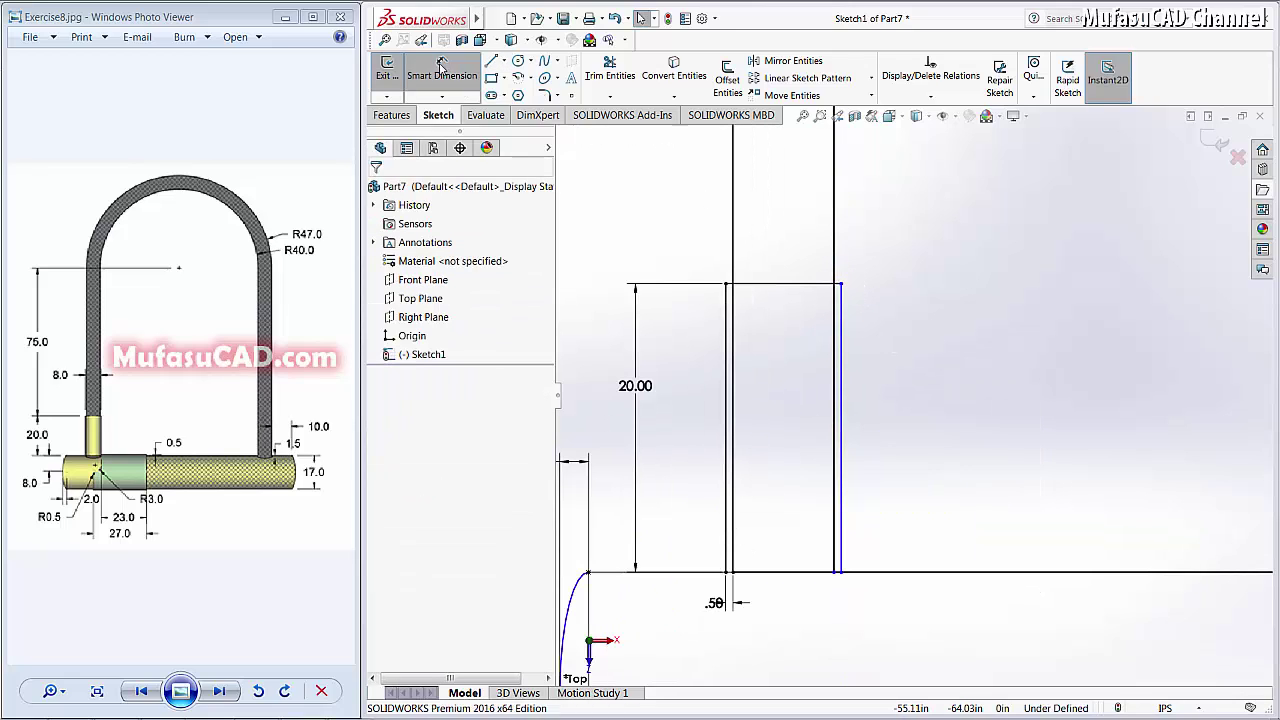
{"action": "left_click", "coordinate": [790, 285]}
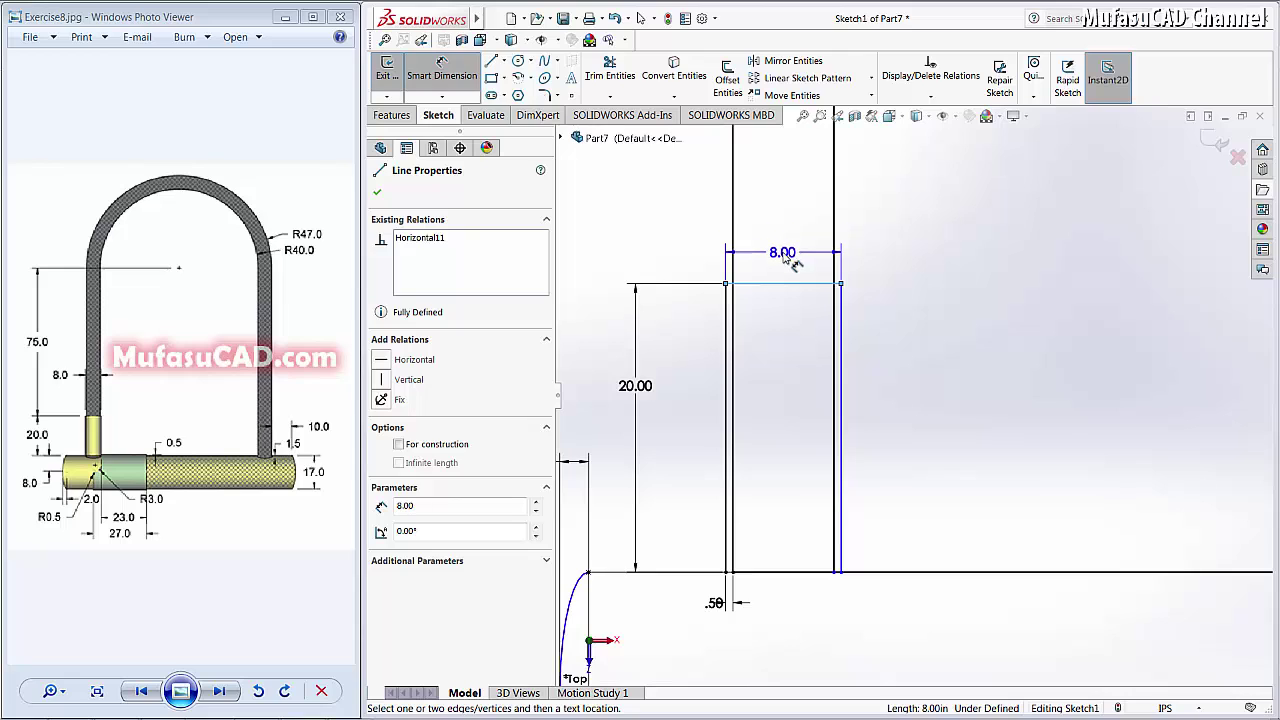
{"action": "left_click", "coordinate": [790, 252]}
{"action": "key", "text": "Return"}
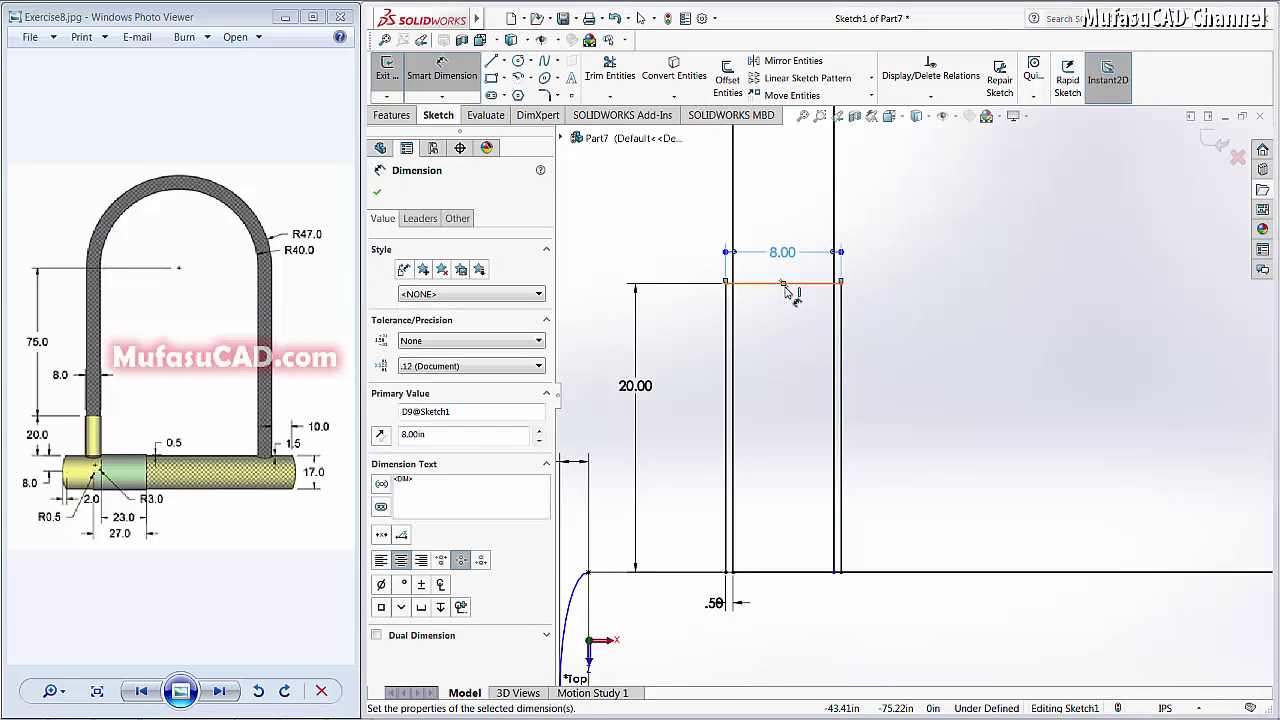
{"action": "key", "text": "Escape"}
- Trim away the body line between the collar's two sides
{"action": "left_click", "coordinate": [609, 72]}
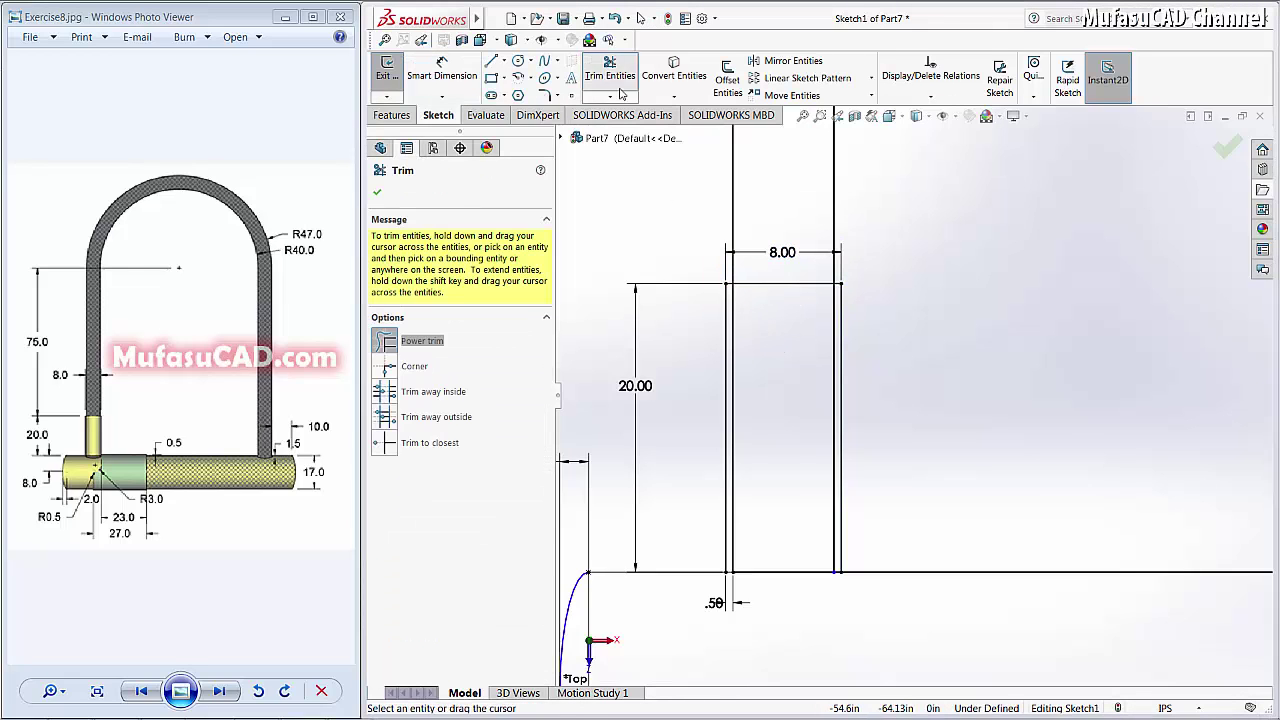
{"action": "left_click_drag", "start_coordinate": [778, 531], "coordinate": [790, 603]}
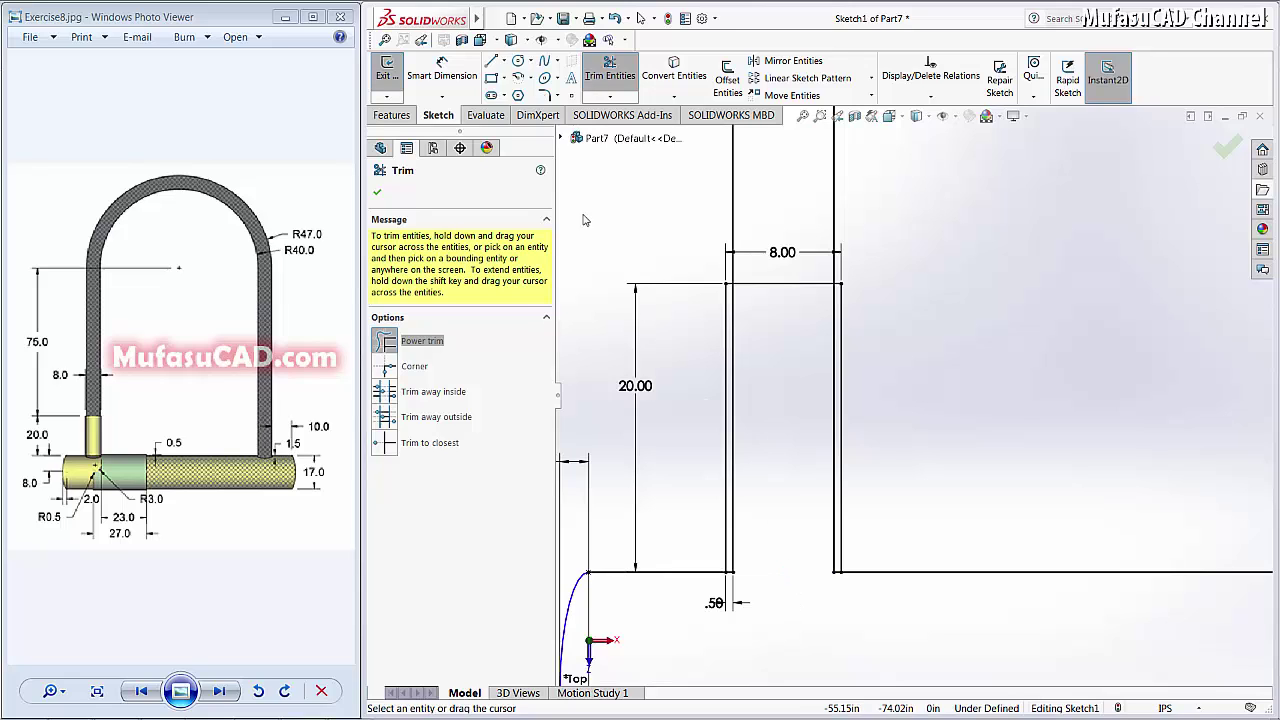
{"action": "left_click", "coordinate": [492, 62]}
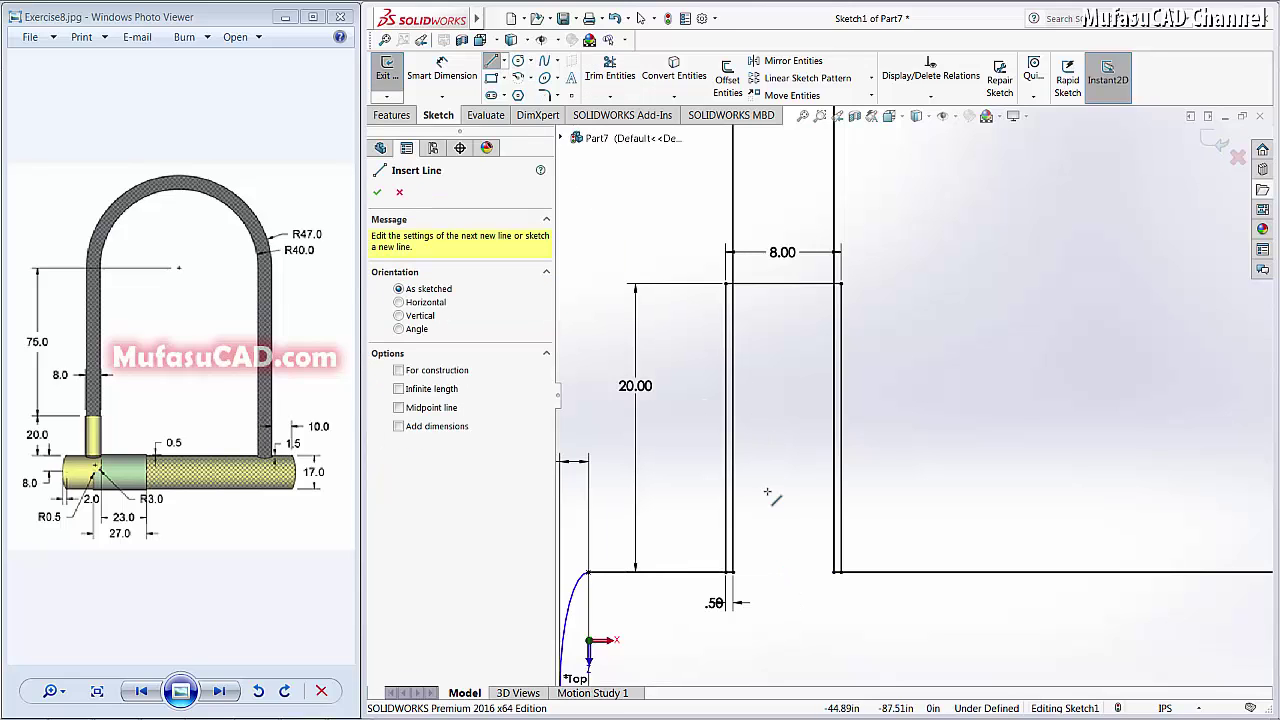
- Draw the 7.00 horizontal line across the gap and place an ellipse centred on the body line
{"action": "left_click", "coordinate": [734, 573]}
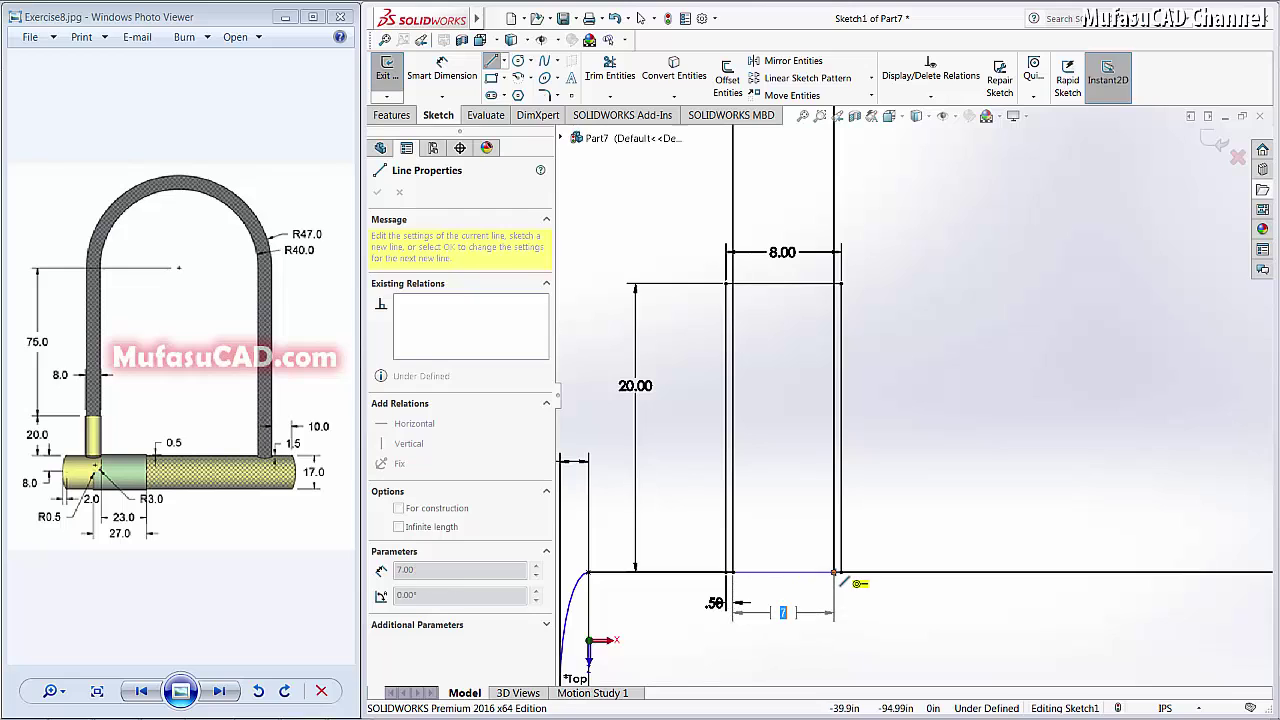
{"action": "double_click", "coordinate": [834, 573]}
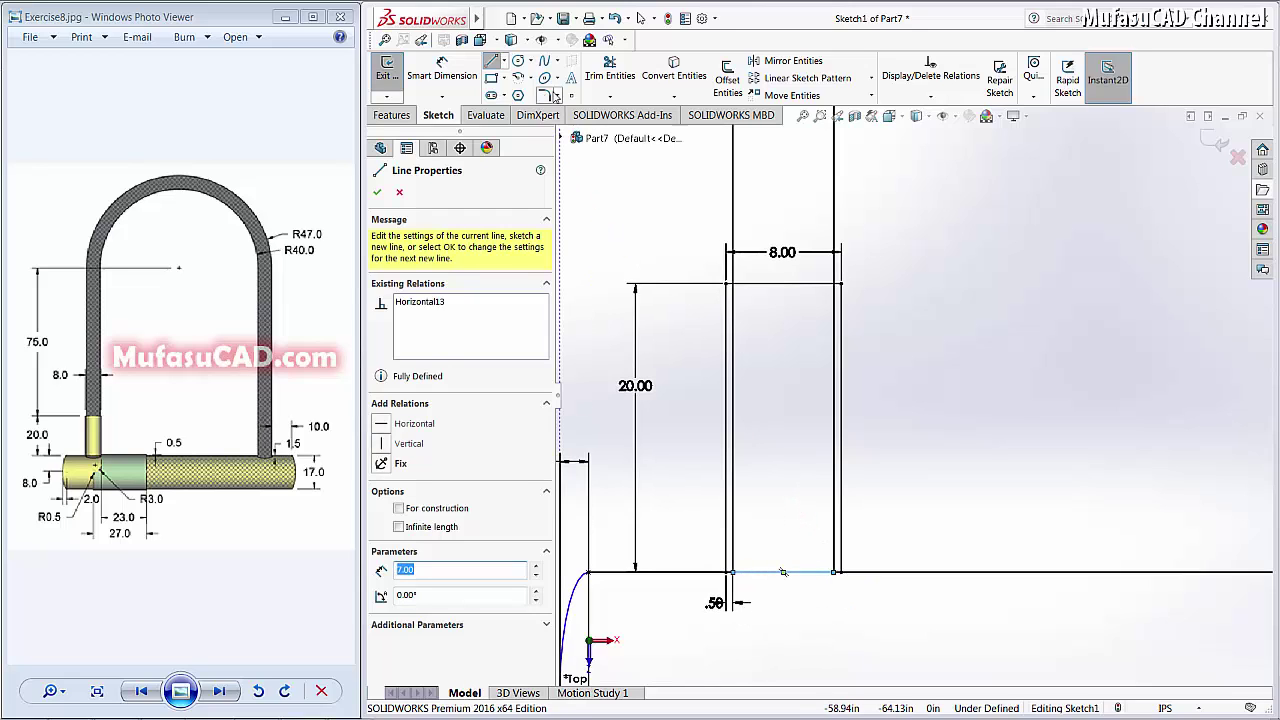
{"action": "left_click", "coordinate": [544, 80]}
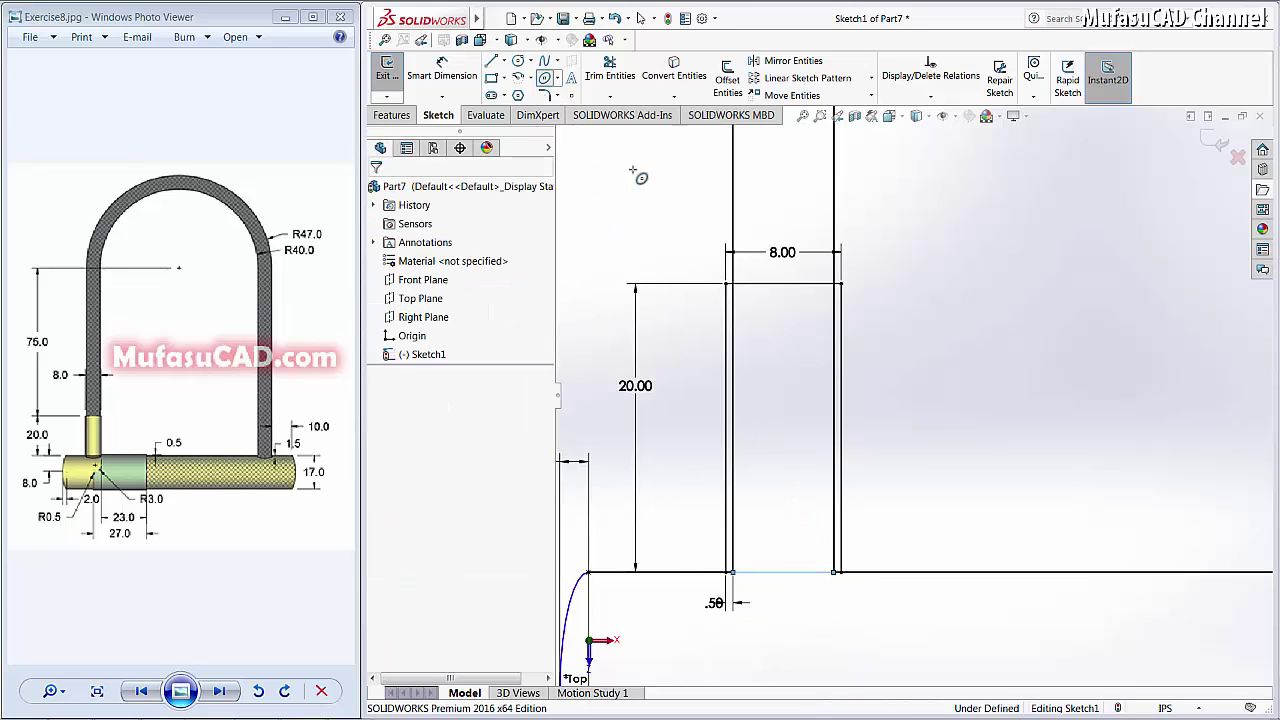
{"action": "left_click", "coordinate": [783, 572]}
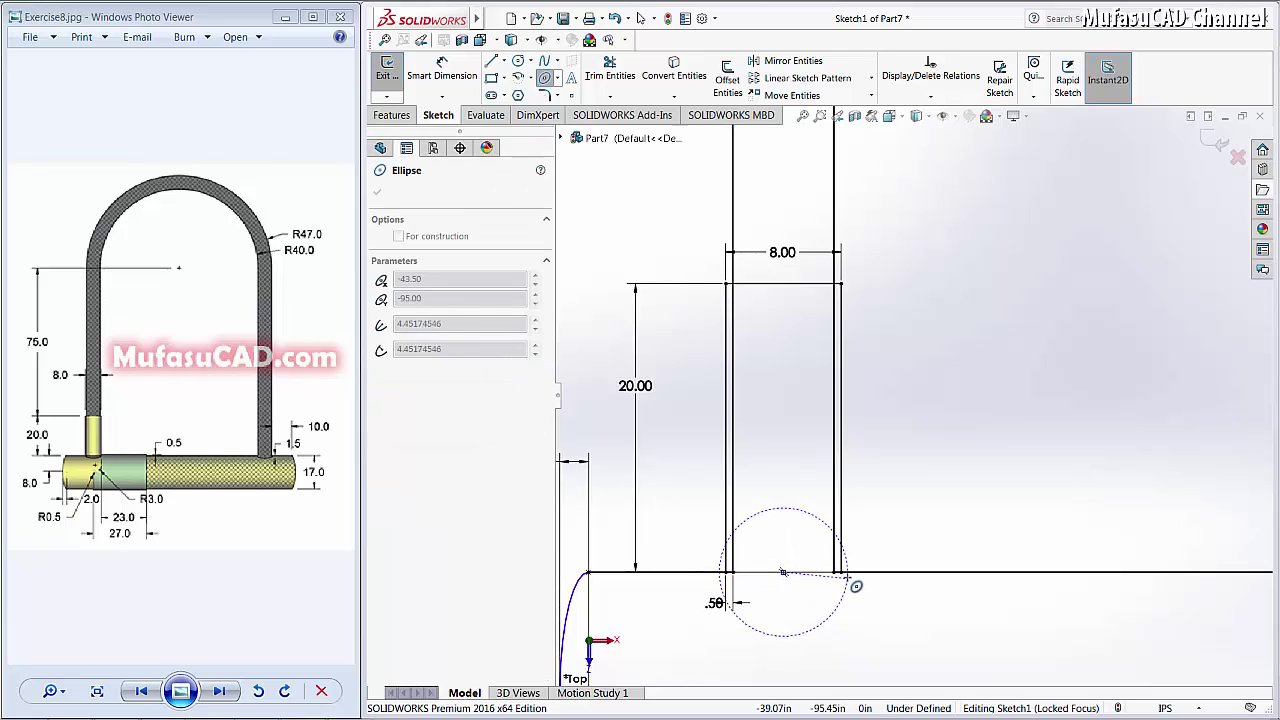
{"action": "left_click", "coordinate": [785, 603]}
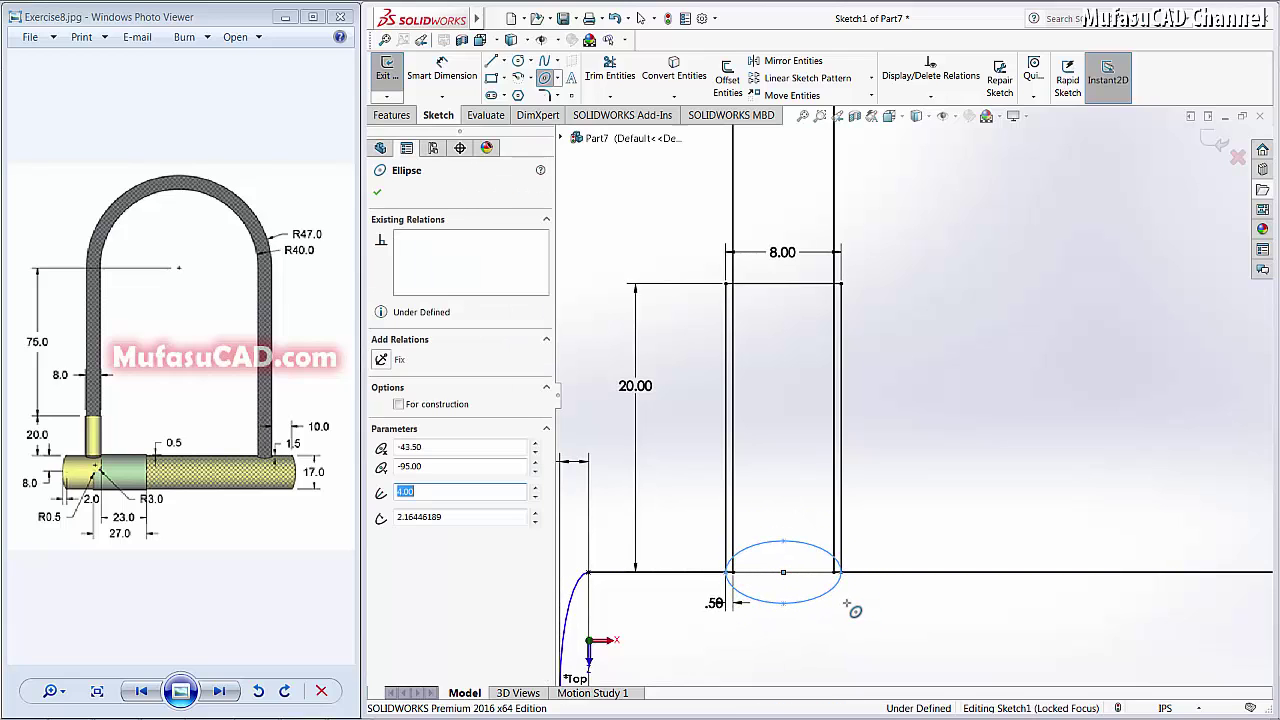
- Dimension the ellipse's minor radius to 1.5 from its centre to its bottom point
{"action": "left_click", "coordinate": [451, 63]}
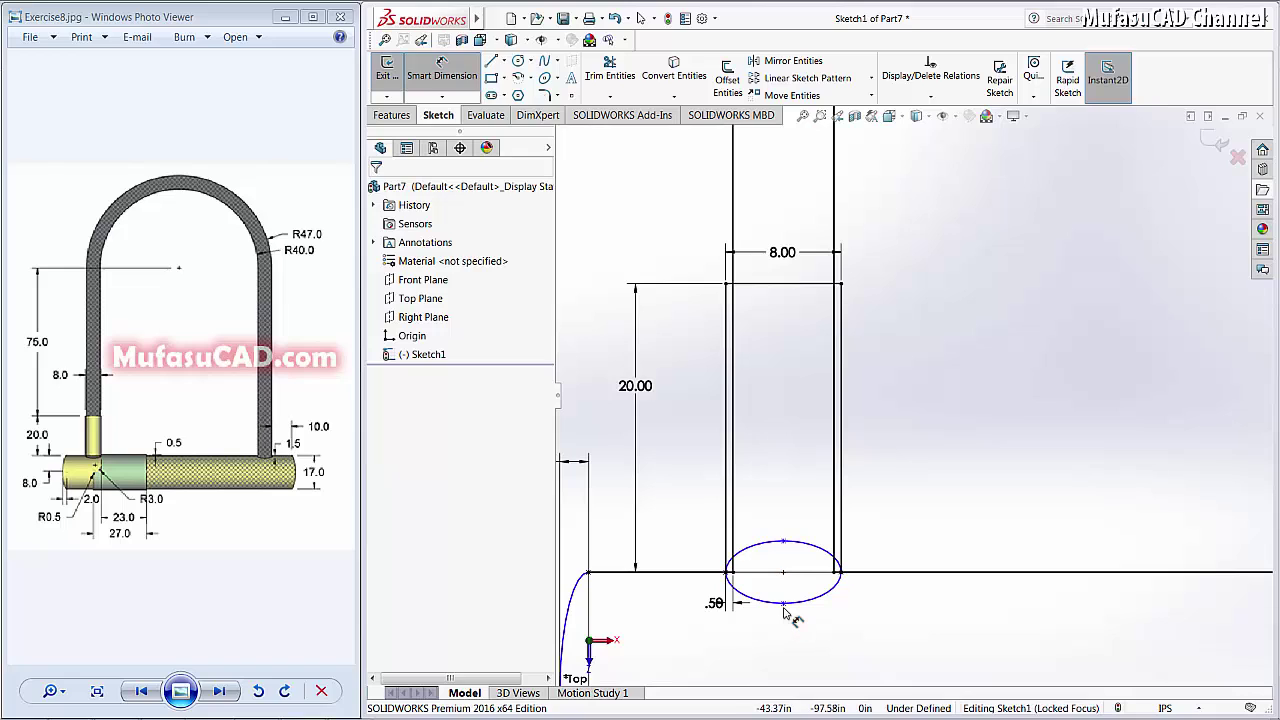
{"action": "left_click", "coordinate": [784, 605]}
{"action": "left_click", "coordinate": [785, 573]}
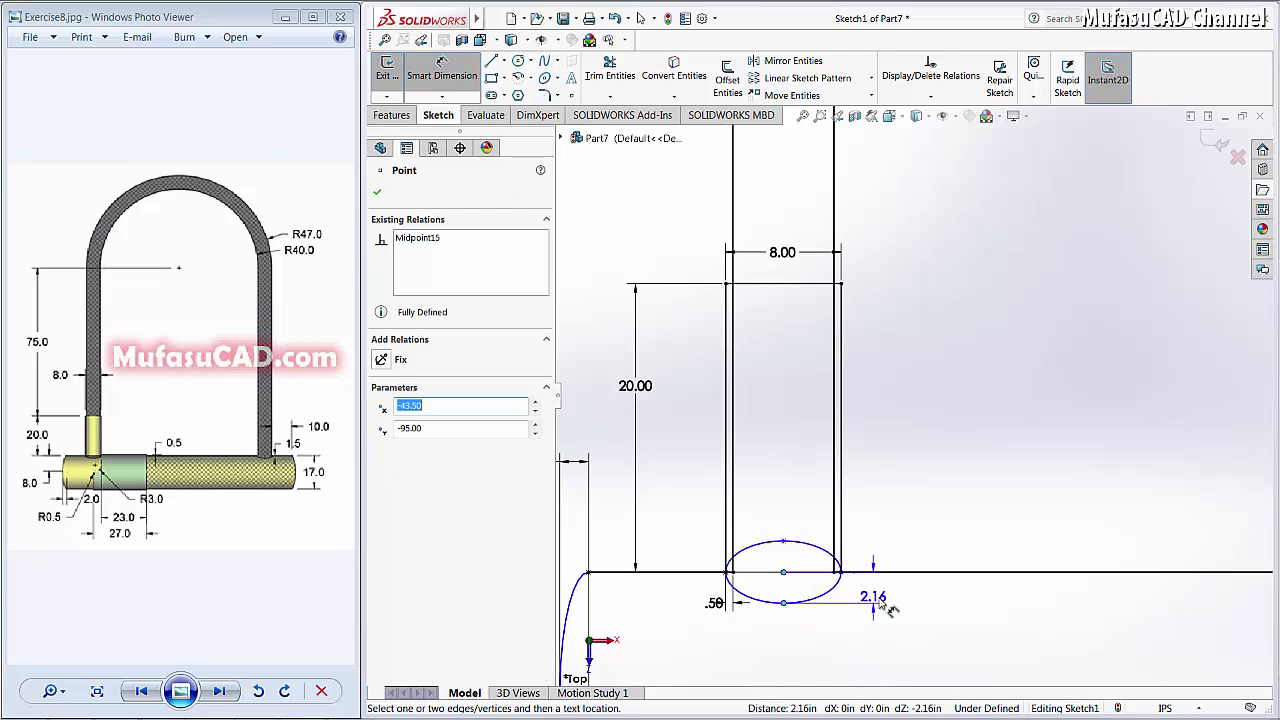
{"action": "left_click", "coordinate": [862, 600]}
{"action": "type", "text": "1.5"}
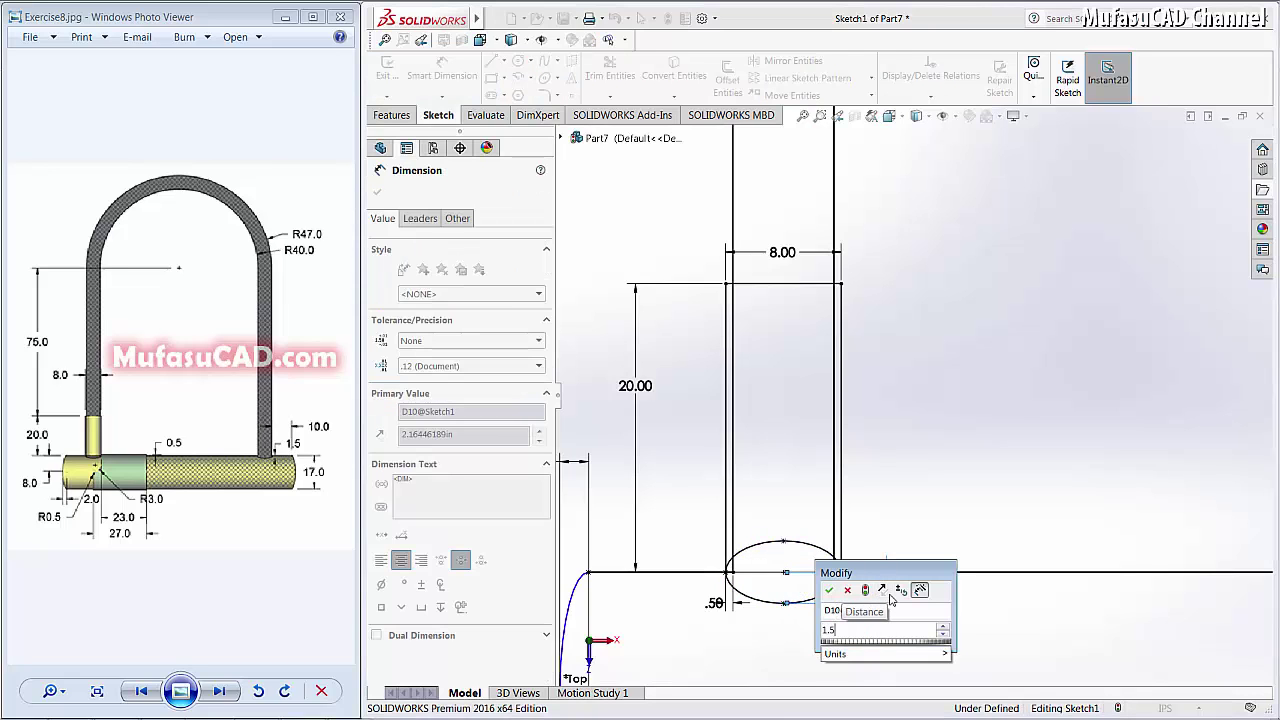
{"action": "key", "text": "Return"}
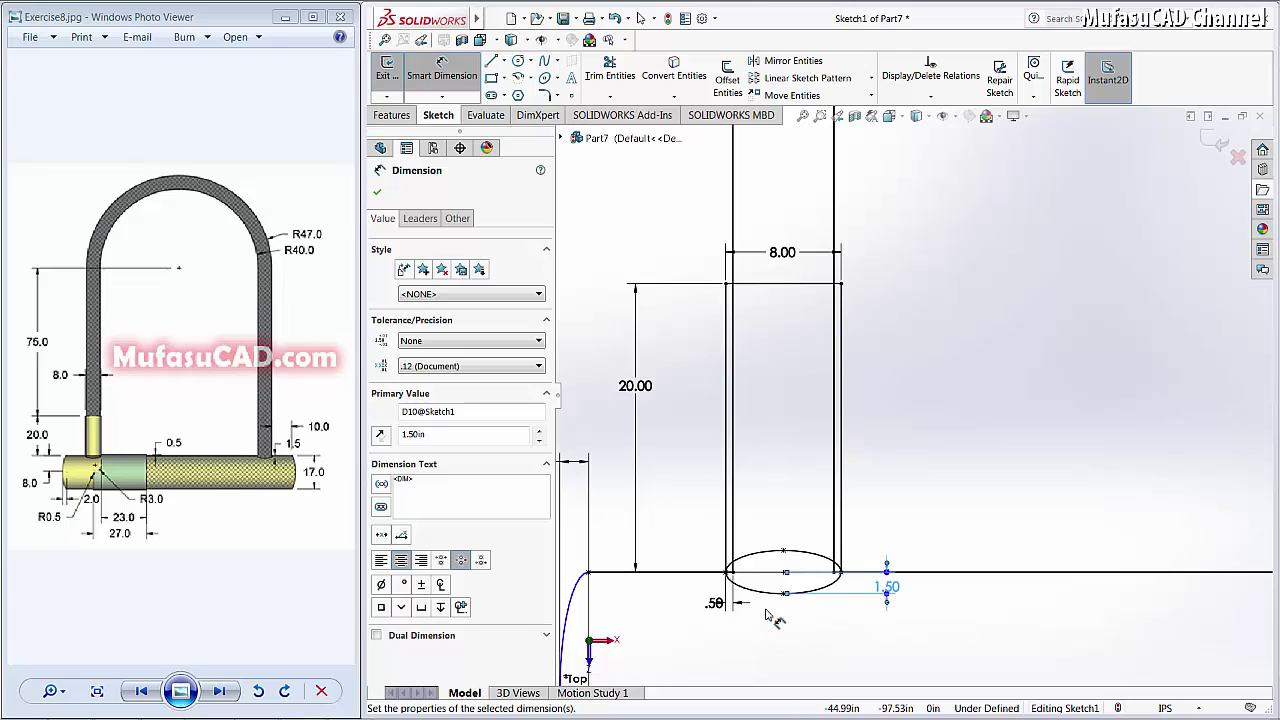
{"action": "scroll", "coordinate": [770, 617], "scroll_direction": "down", "scroll_amount": 2}
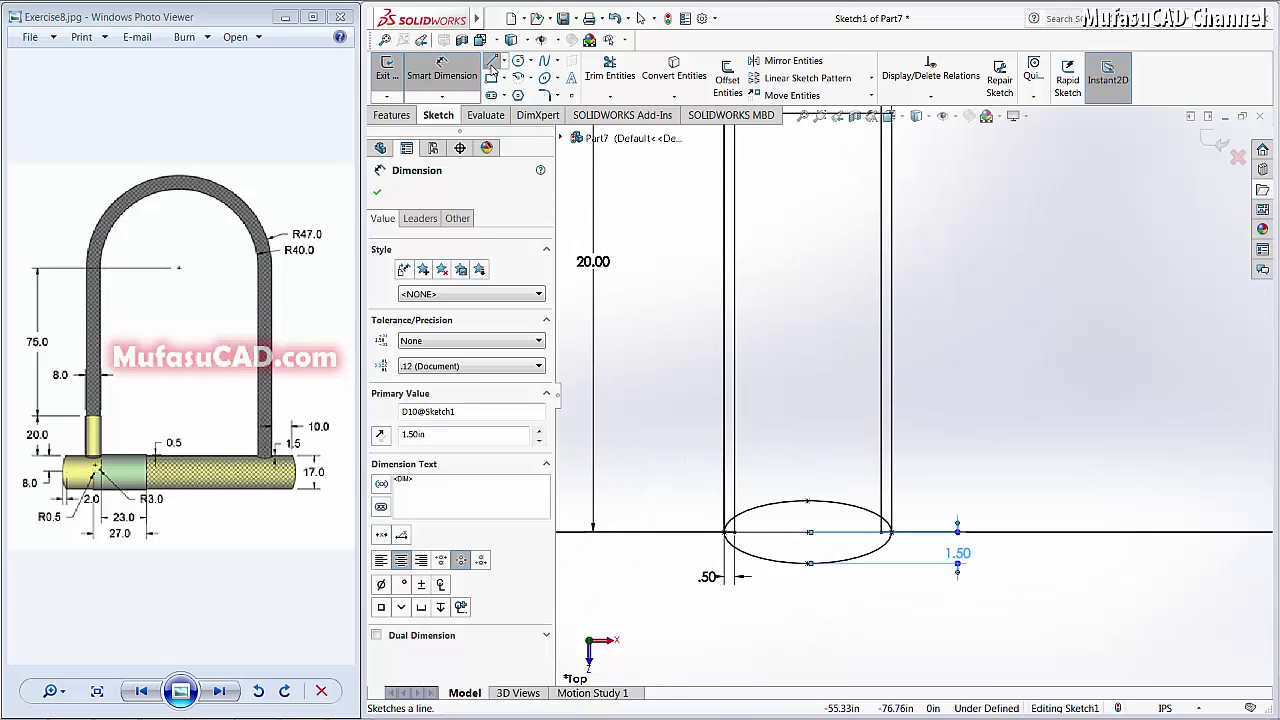
- Add short lines at the ellipse's left and right ends, then exit the Line tool
{"action": "left_click", "coordinate": [491, 63]}
{"action": "left_click_drag", "start_coordinate": [735, 532], "coordinate": [735, 547]}
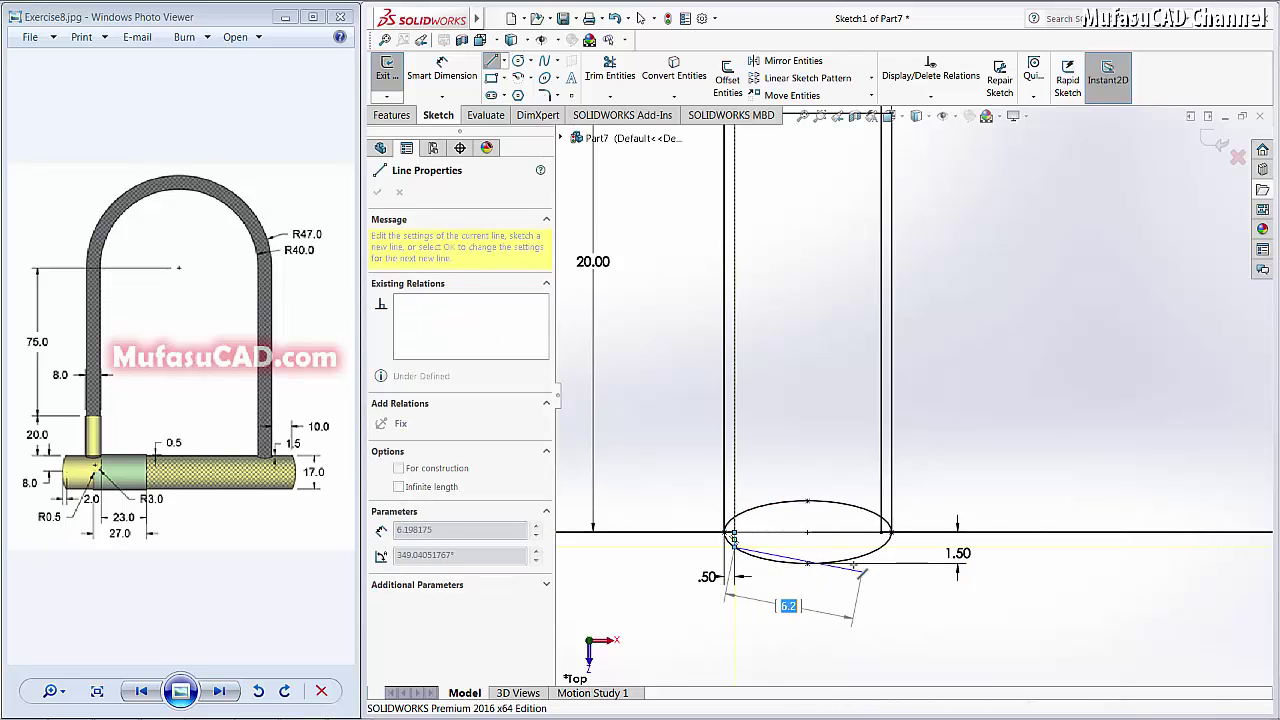
{"action": "right_click", "coordinate": [822, 514]}
{"action": "left_click", "coordinate": [858, 538]}
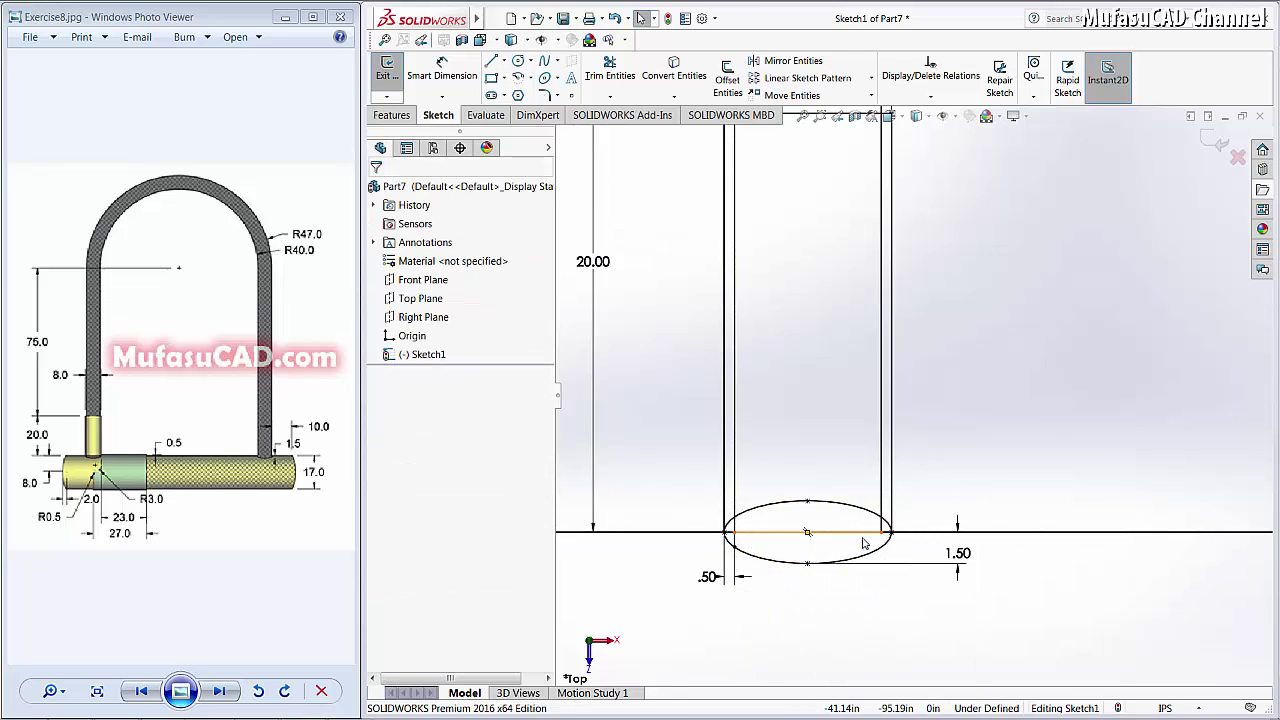
{"action": "left_click", "coordinate": [882, 534]}
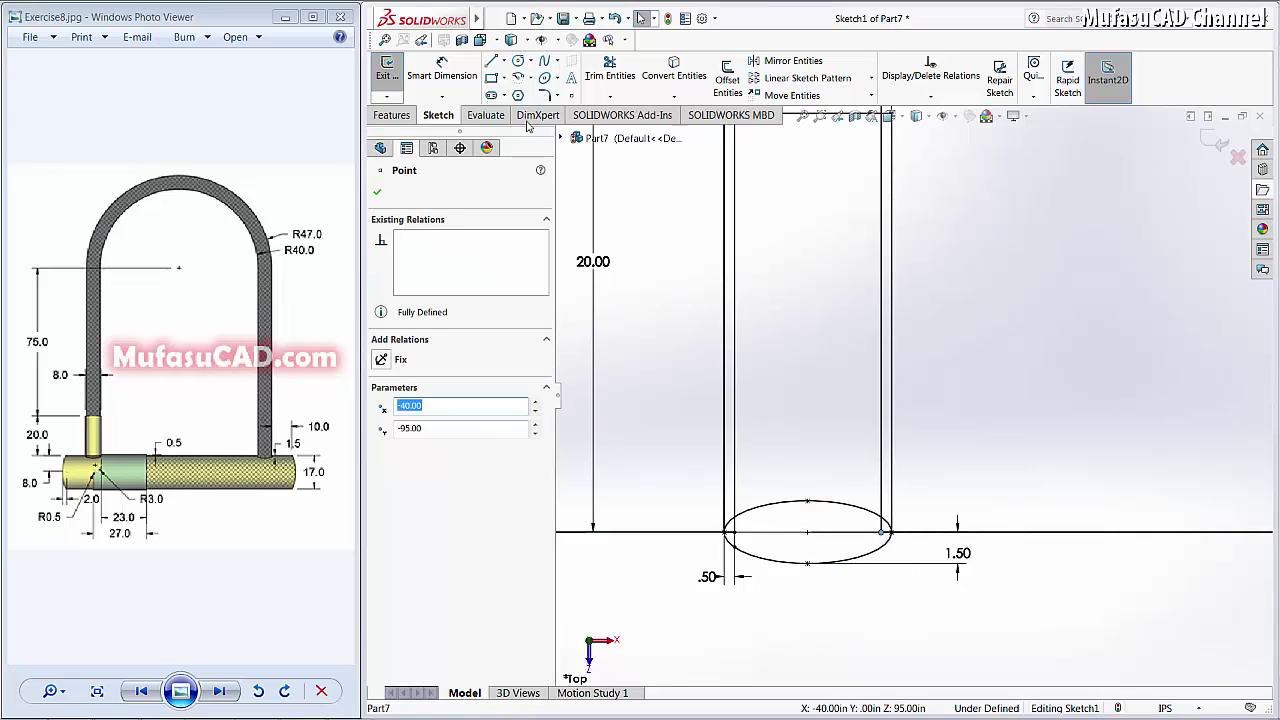
{"action": "left_click", "coordinate": [492, 62]}
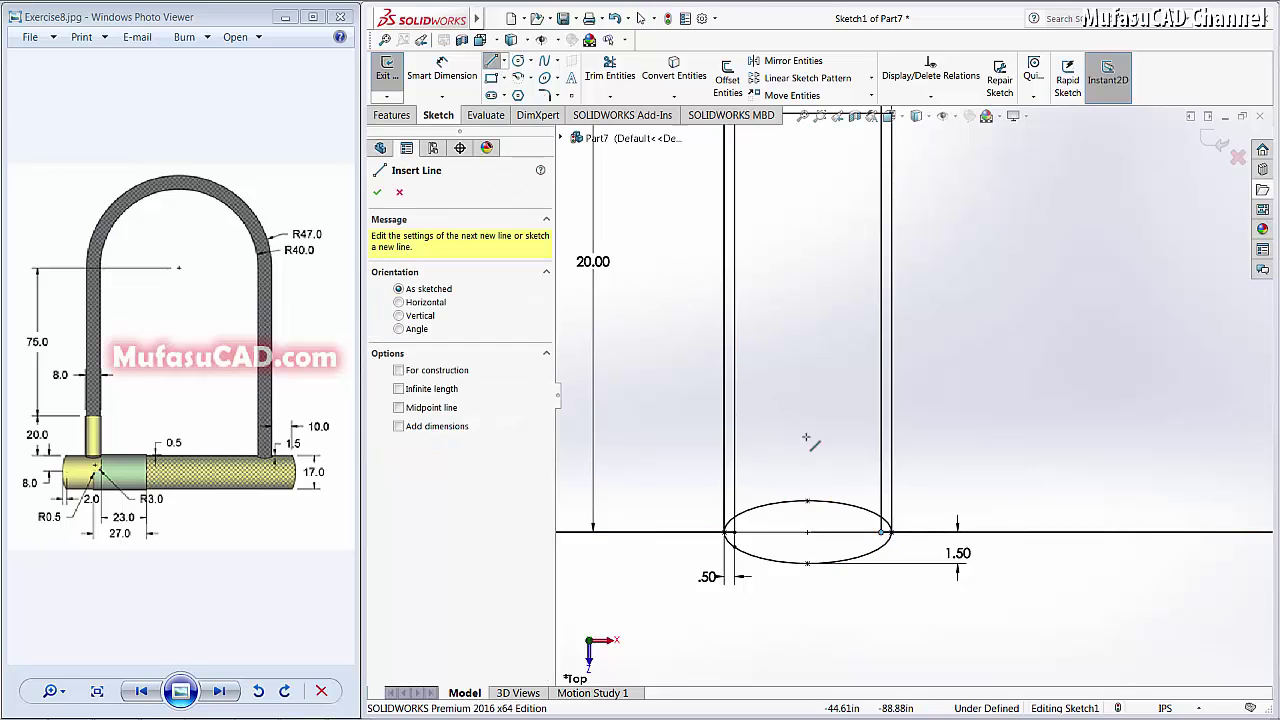
{"action": "left_click", "coordinate": [883, 536]}
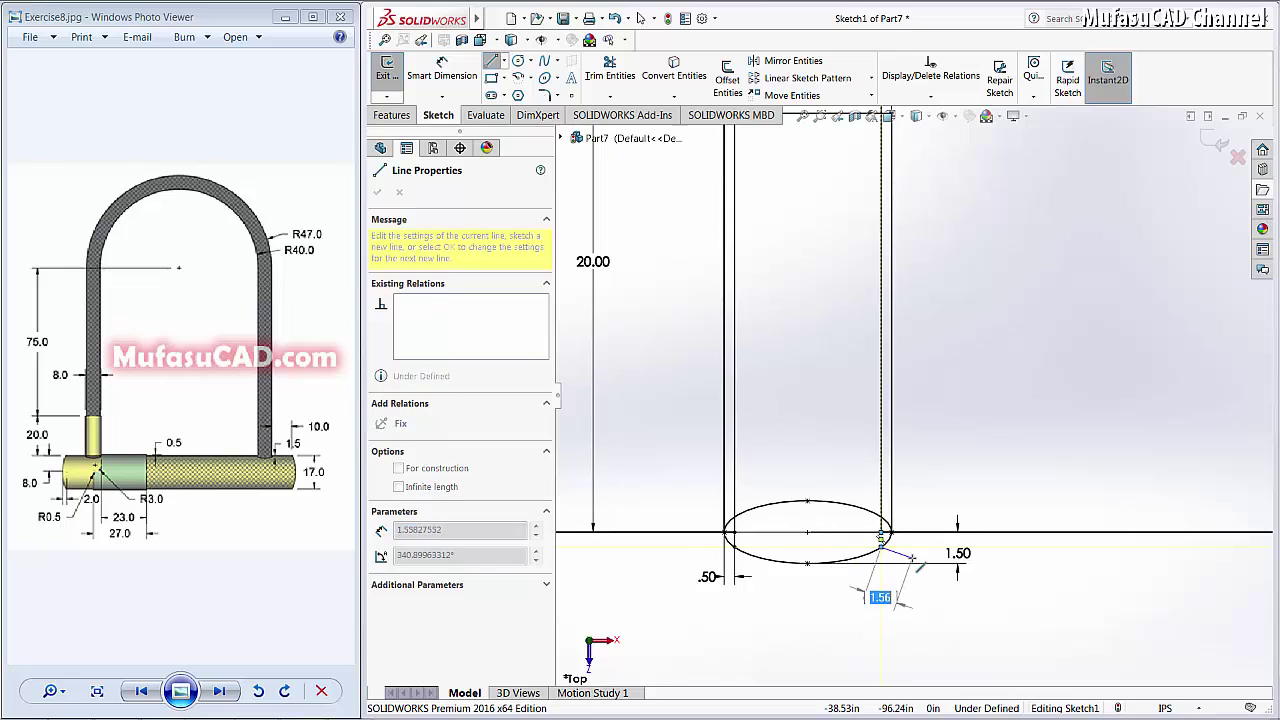
{"action": "right_click", "coordinate": [912, 557]}
{"action": "left_click", "coordinate": [951, 523]}
{"action": "scroll", "coordinate": [877, 560], "scroll_direction": "down", "scroll_amount": 2}
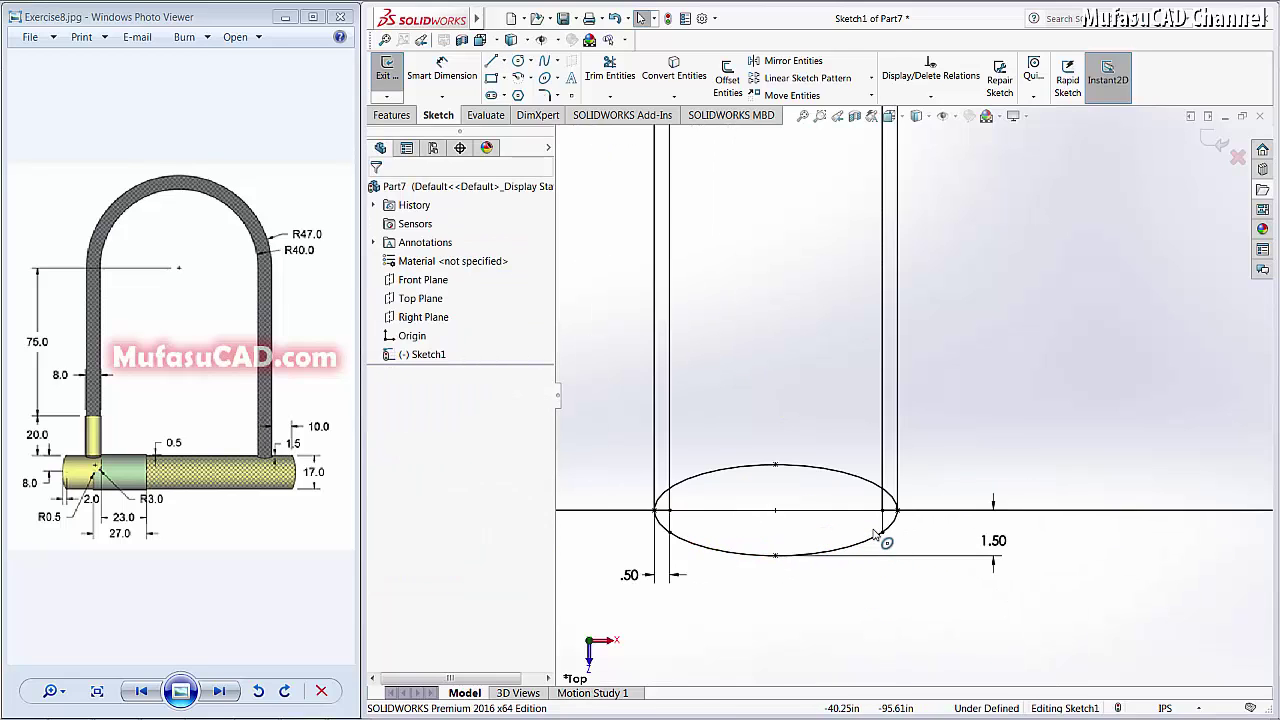
{"action": "scroll", "coordinate": [877, 537], "scroll_direction": "down", "scroll_amount": 1}
{"action": "scroll", "coordinate": [866, 528], "scroll_direction": "up", "scroll_amount": 1}
- Power-trim the ellipse's upper half, leaving its lower arc to close the slot base
{"action": "left_click", "coordinate": [610, 73]}
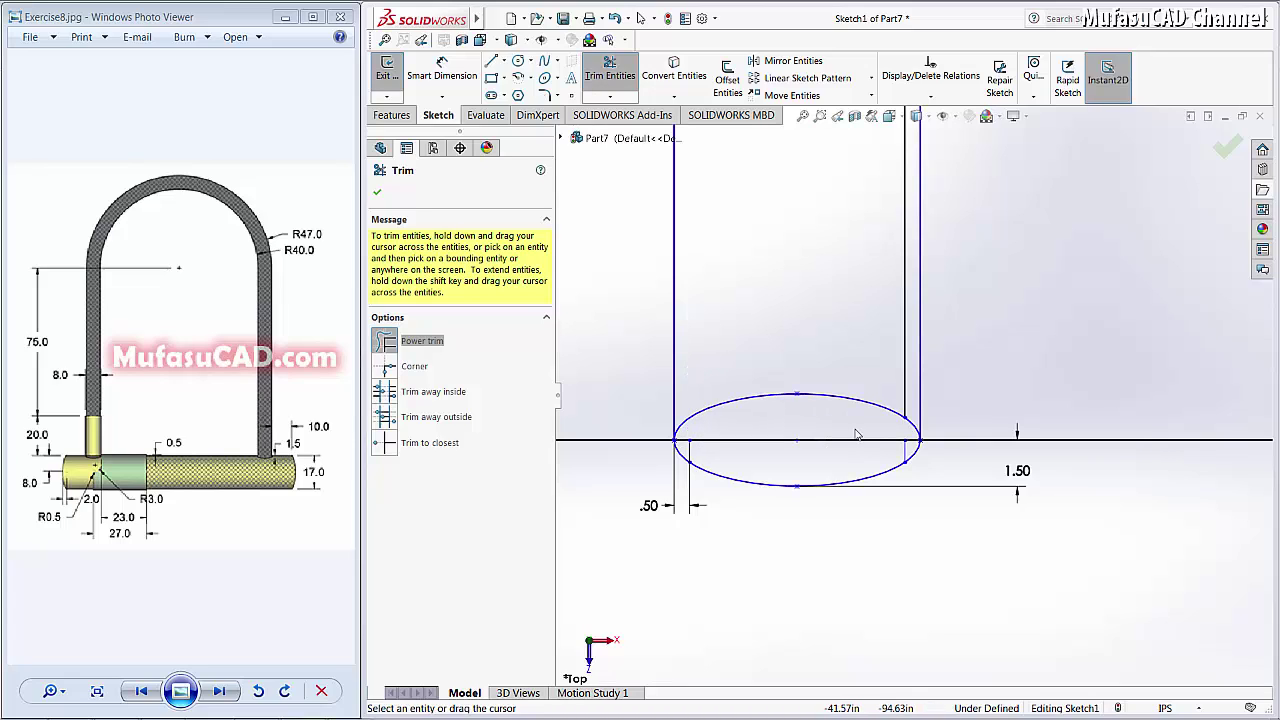
{"action": "mouse_move", "coordinate": [854, 433]}
{"action": "left_mouse_down"}
{"action": "mouse_move", "coordinate": [860, 389]}
{"action": "mouse_move", "coordinate": [912, 401]}
{"action": "left_mouse_up"}
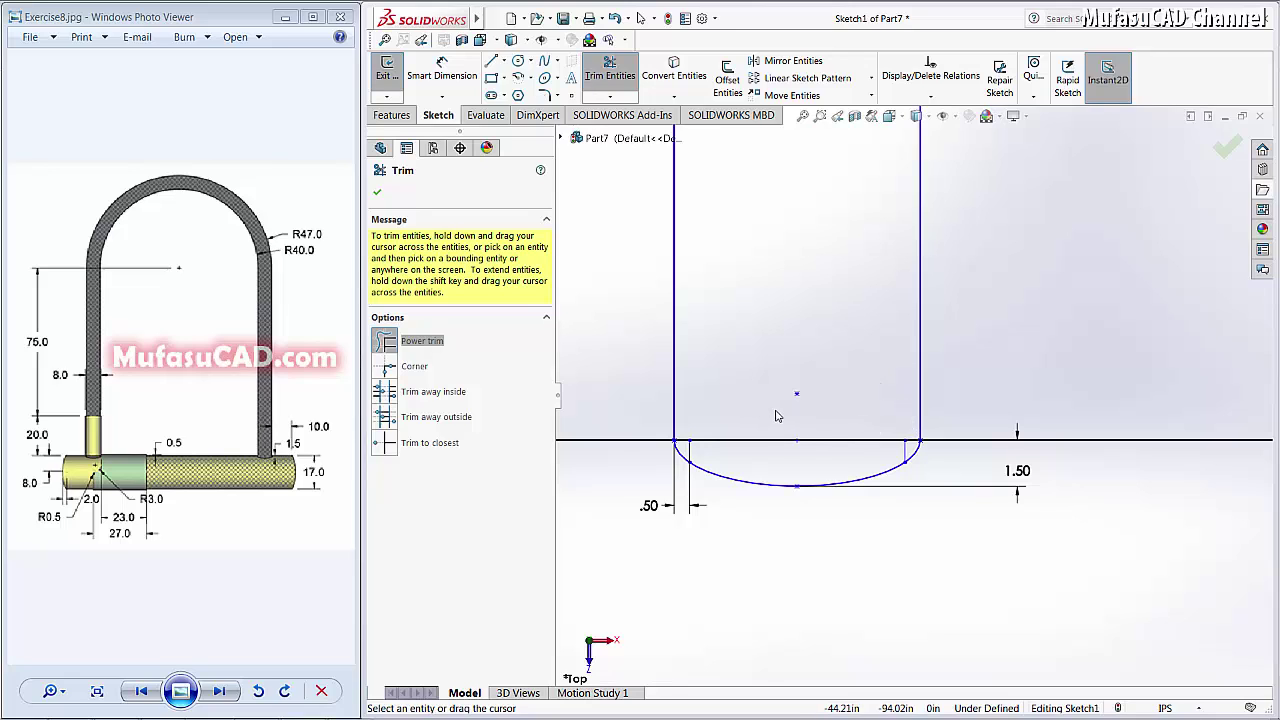
{"action": "scroll", "coordinate": [778, 416], "scroll_direction": "up", "scroll_amount": 1}
{"action": "scroll", "coordinate": [800, 418], "scroll_direction": "up", "scroll_amount": 3}
{"action": "scroll", "coordinate": [840, 420], "scroll_direction": "up", "scroll_amount": 2}
{"action": "scroll", "coordinate": [865, 420], "scroll_direction": "up", "scroll_amount": 1}
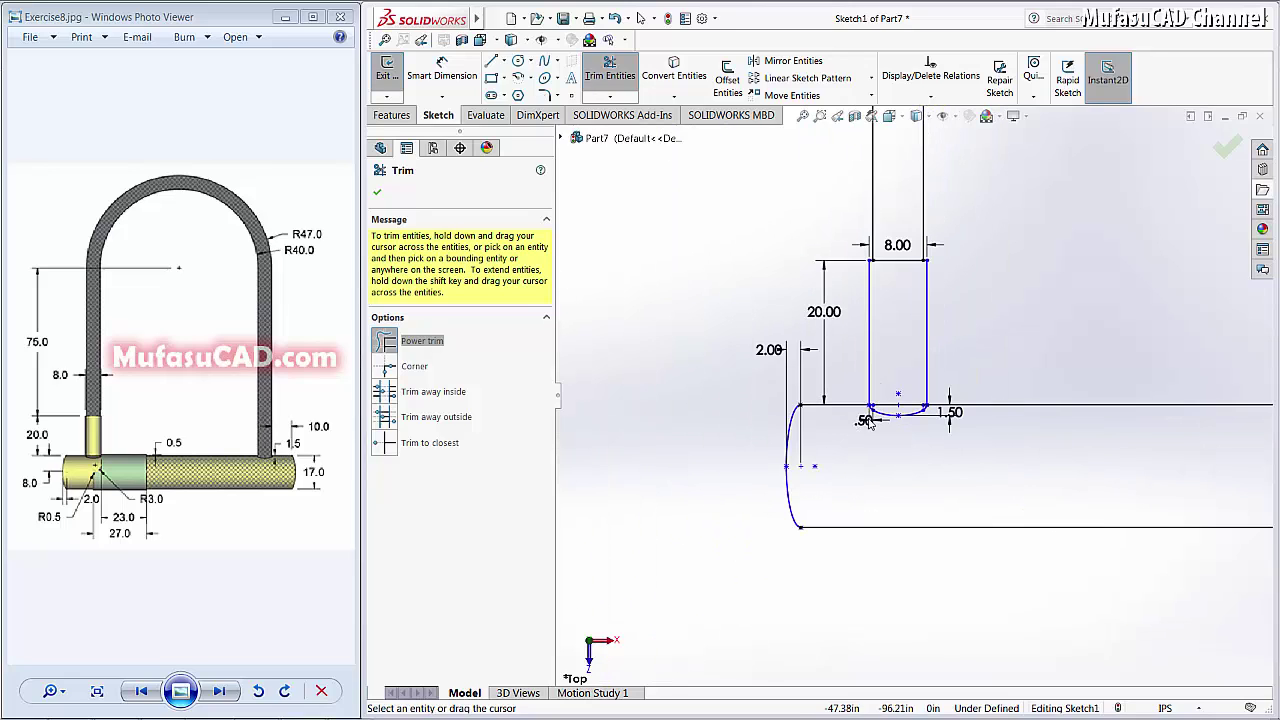
{"action": "scroll", "coordinate": [1050, 274], "scroll_direction": "down", "scroll_amount": 1}
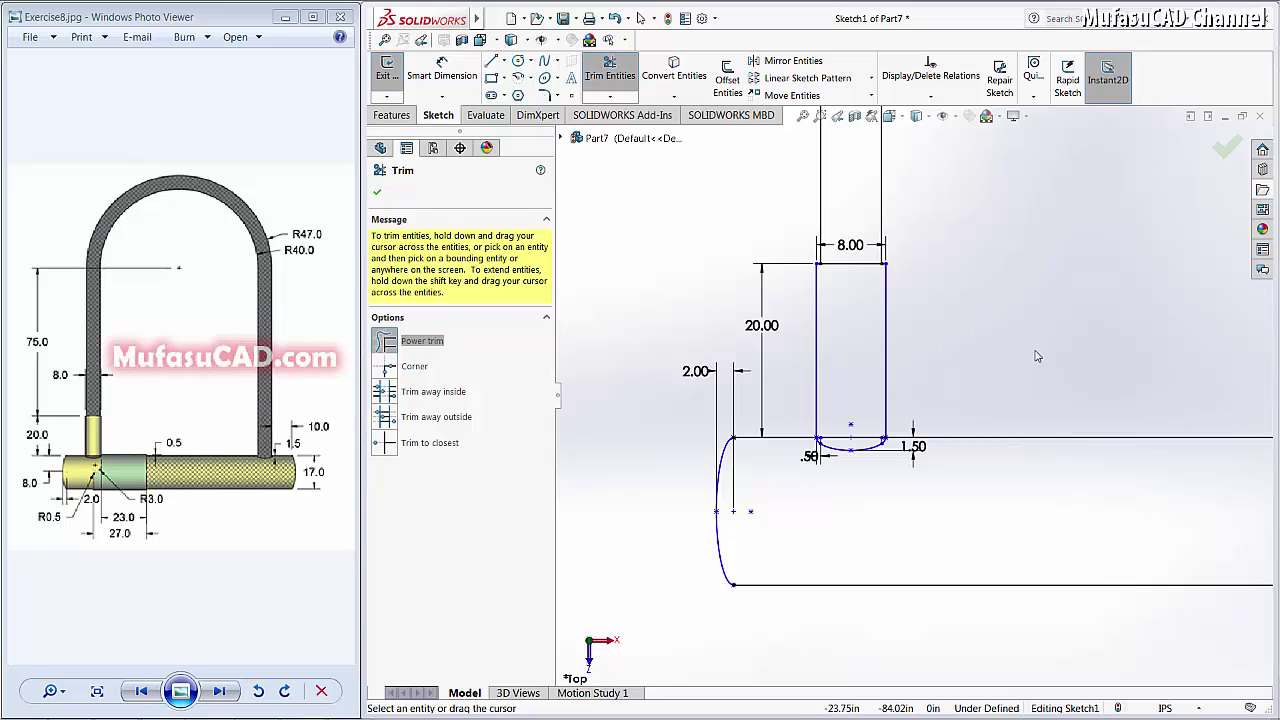
{"action": "key", "text": "l"}
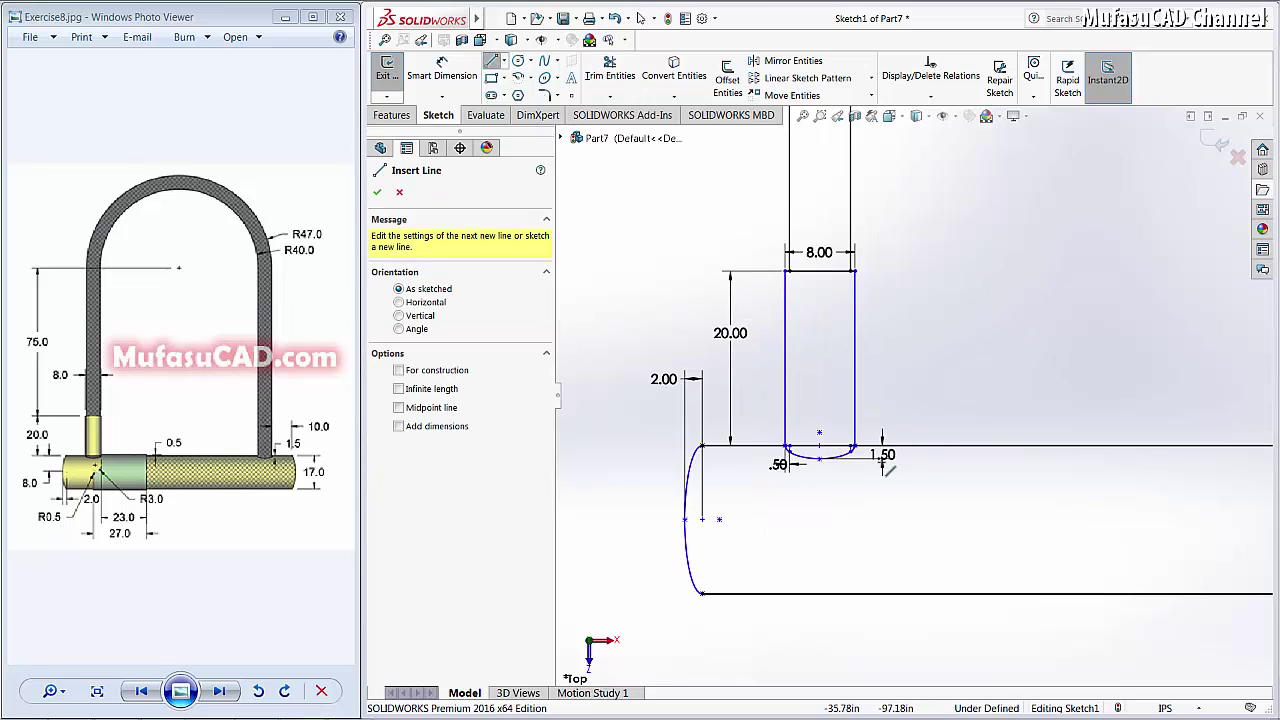
- Draw a line chain from the slot's end: down, left, down to the bottom edge, right, then up
{"action": "left_click", "coordinate": [855, 449]}
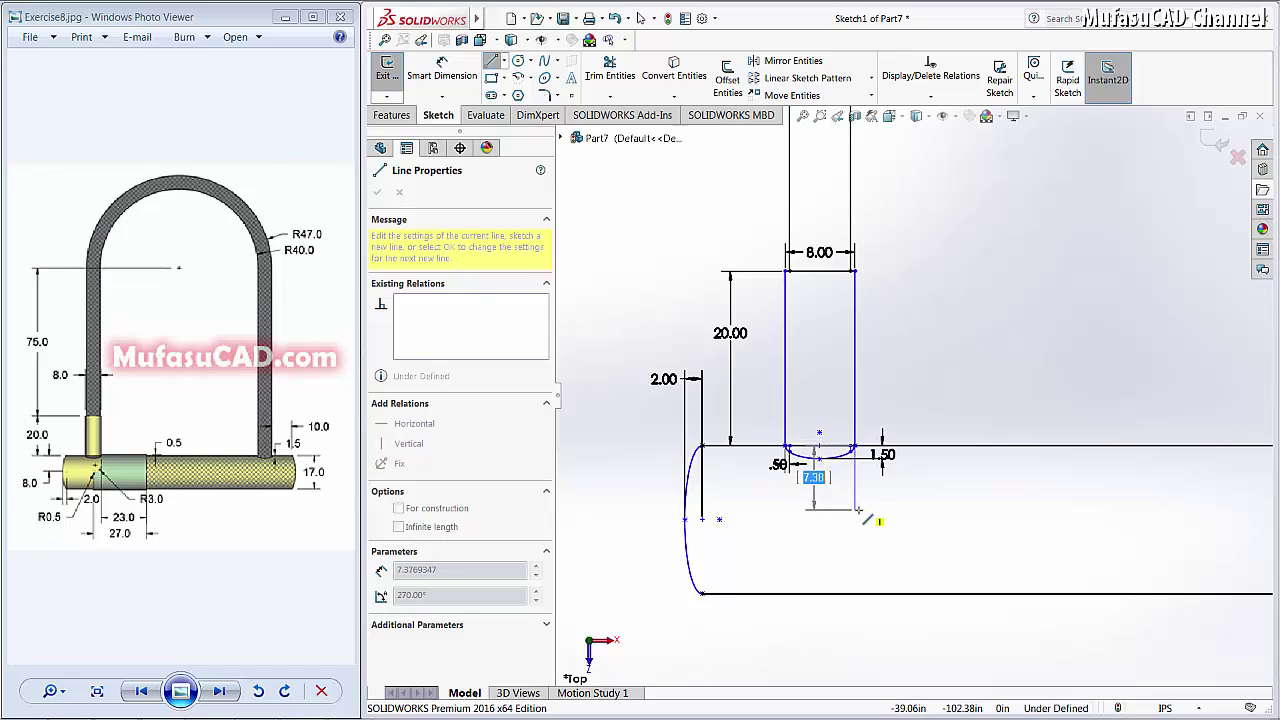
{"action": "left_click", "coordinate": [855, 510]}
{"action": "left_click", "coordinate": [788, 510]}
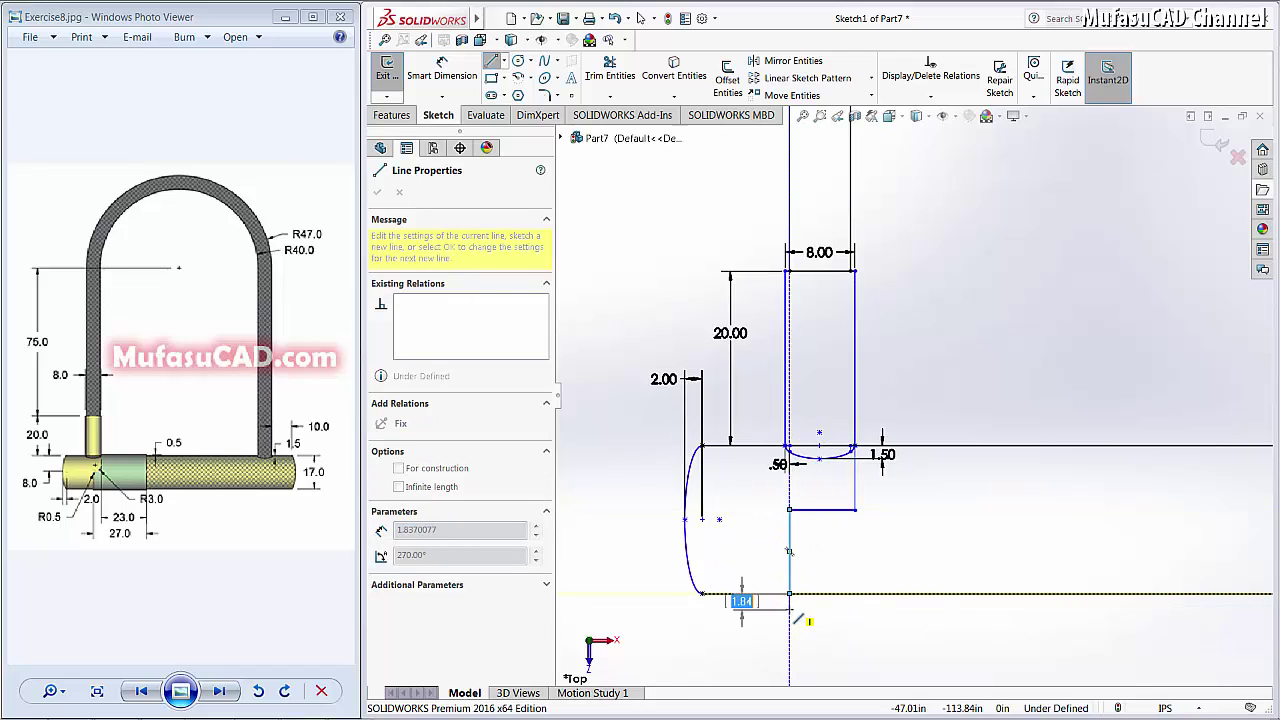
{"action": "left_click", "coordinate": [789, 599]}
{"action": "left_click", "coordinate": [1055, 603]}
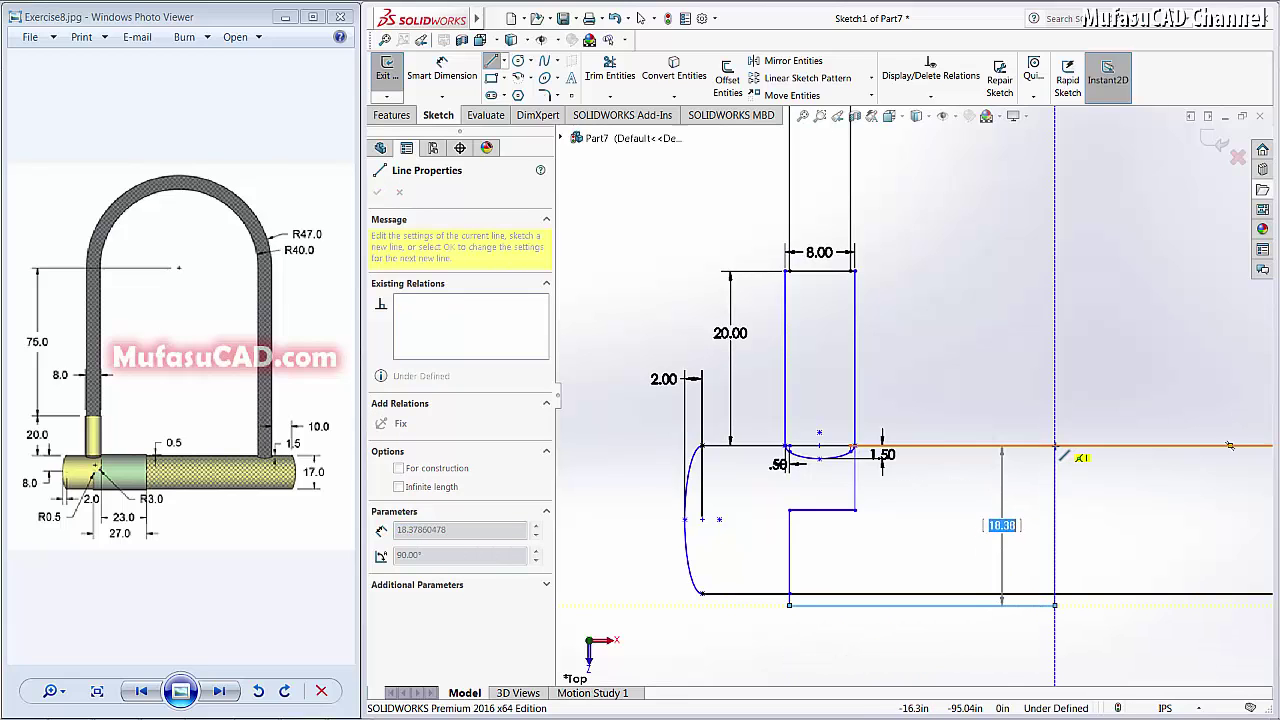
{"action": "right_click", "coordinate": [975, 477]}
{"action": "left_click", "coordinate": [982, 477]}
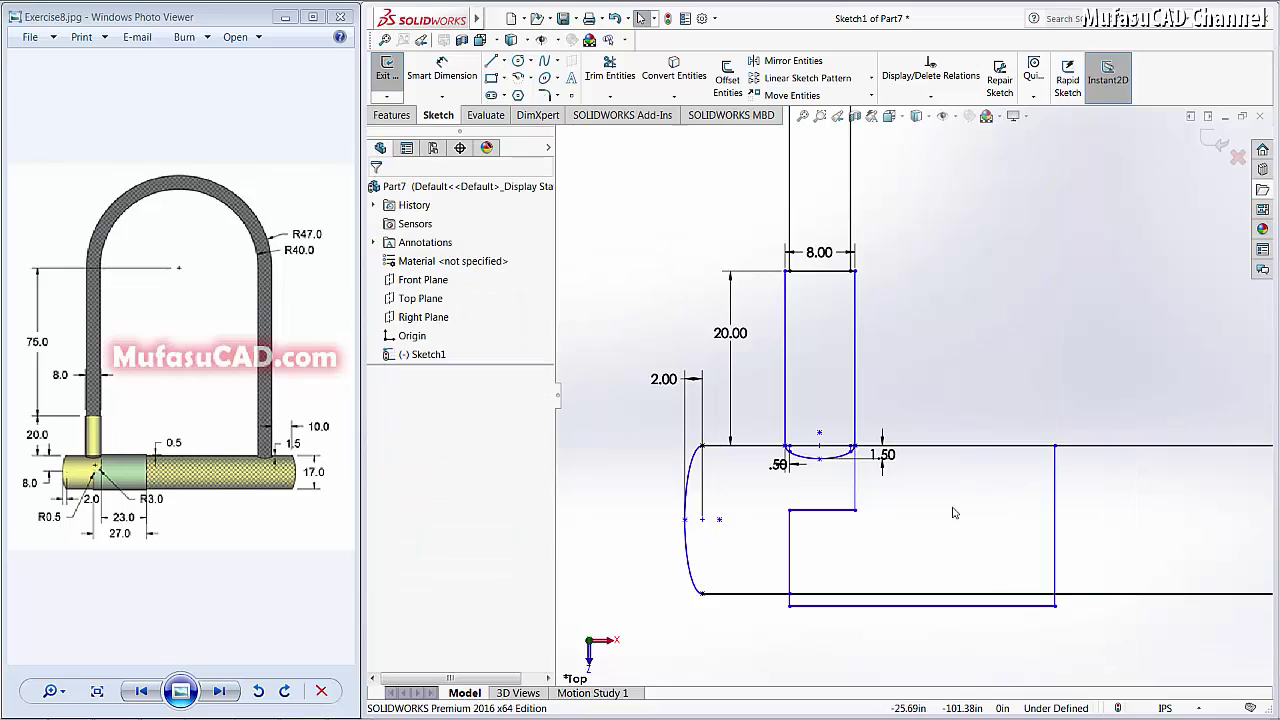
- Dimension the vertical line below the slot to 8.00 and the horizontal notch line to 4.00
{"action": "left_click", "coordinate": [441, 70]}
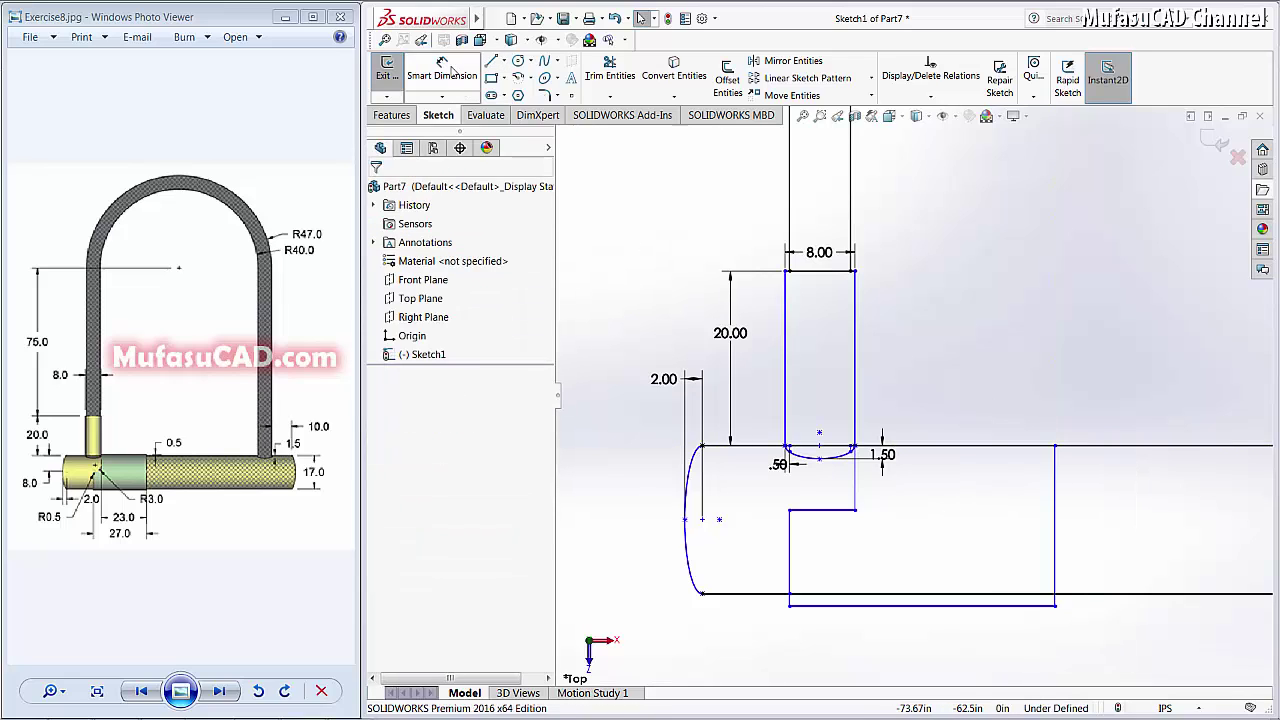
{"action": "left_click", "coordinate": [855, 487]}
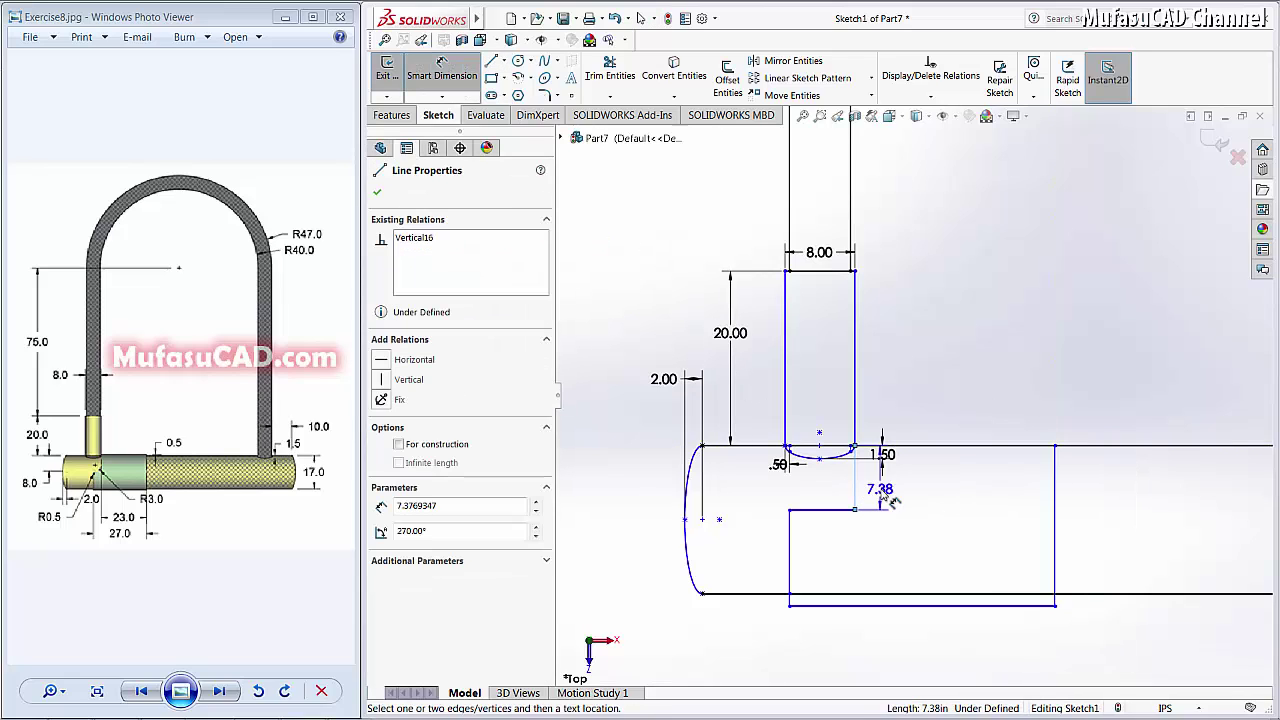
{"action": "left_click", "coordinate": [900, 496]}
{"action": "type", "text": "8"}
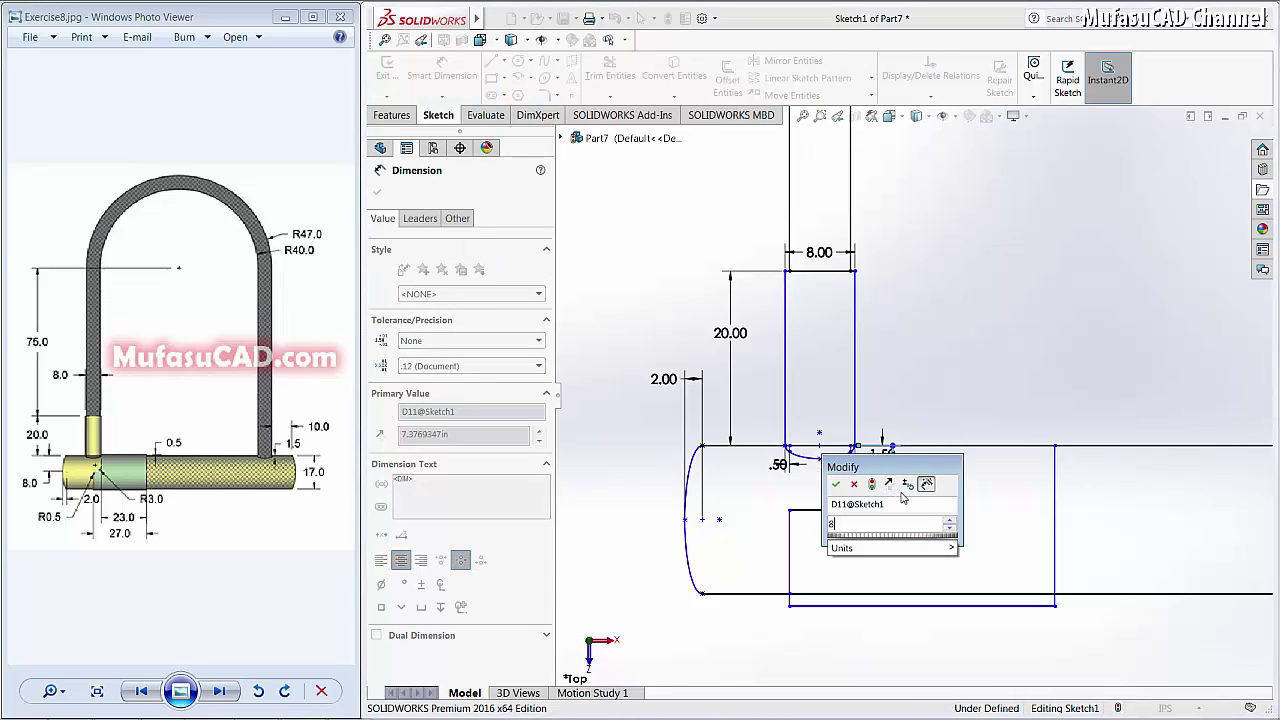
{"action": "key", "text": "Return"}
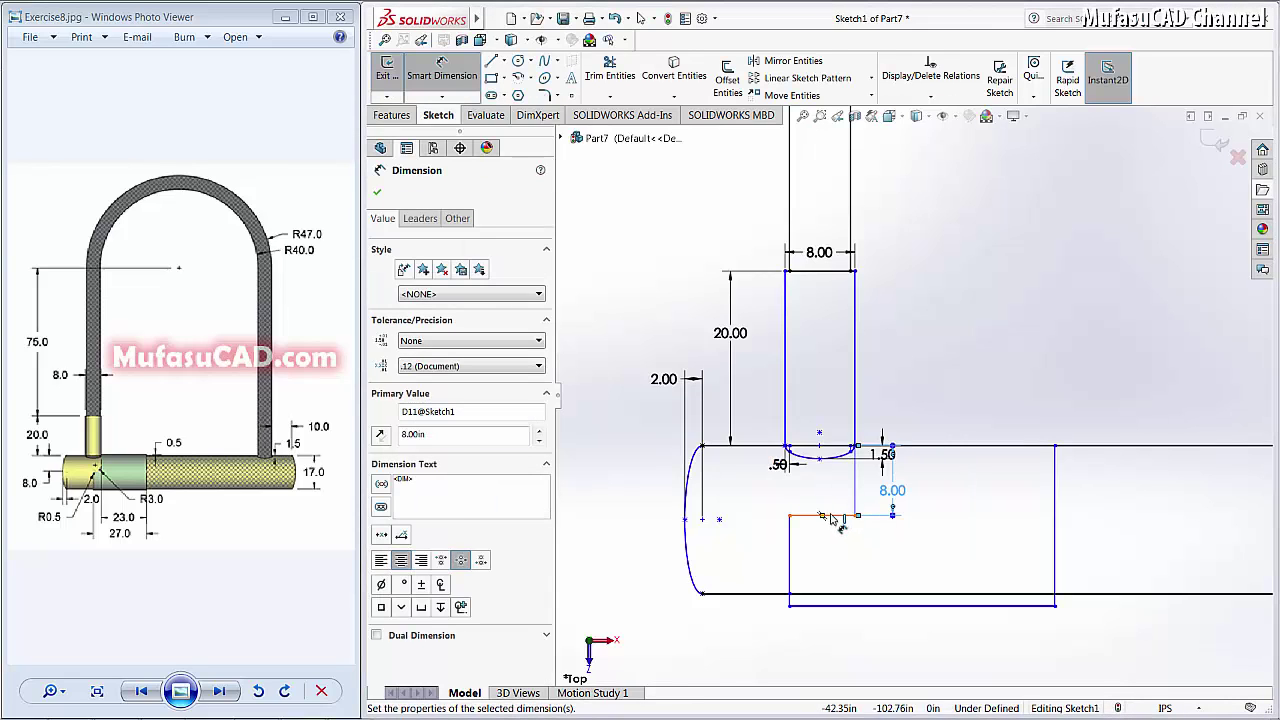
{"action": "left_click", "coordinate": [833, 519]}
{"action": "left_click", "coordinate": [822, 540]}
{"action": "type", "text": "4"}
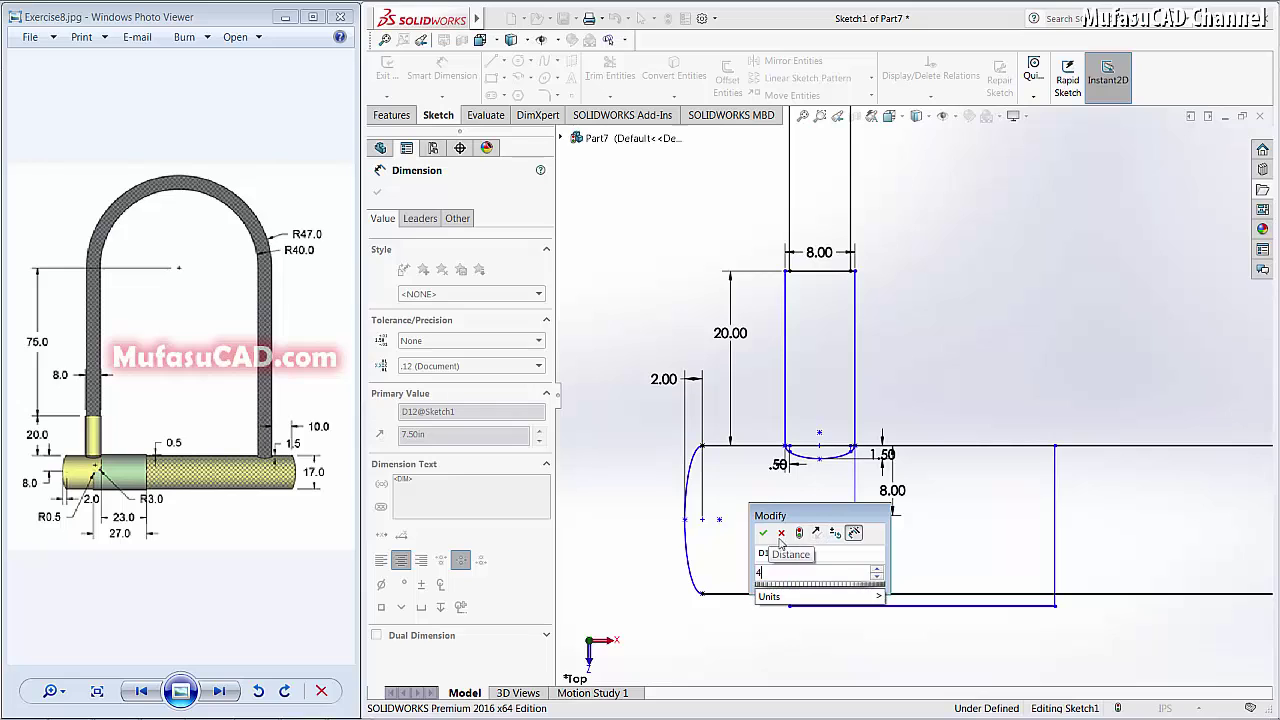
{"action": "left_click", "coordinate": [765, 534]}
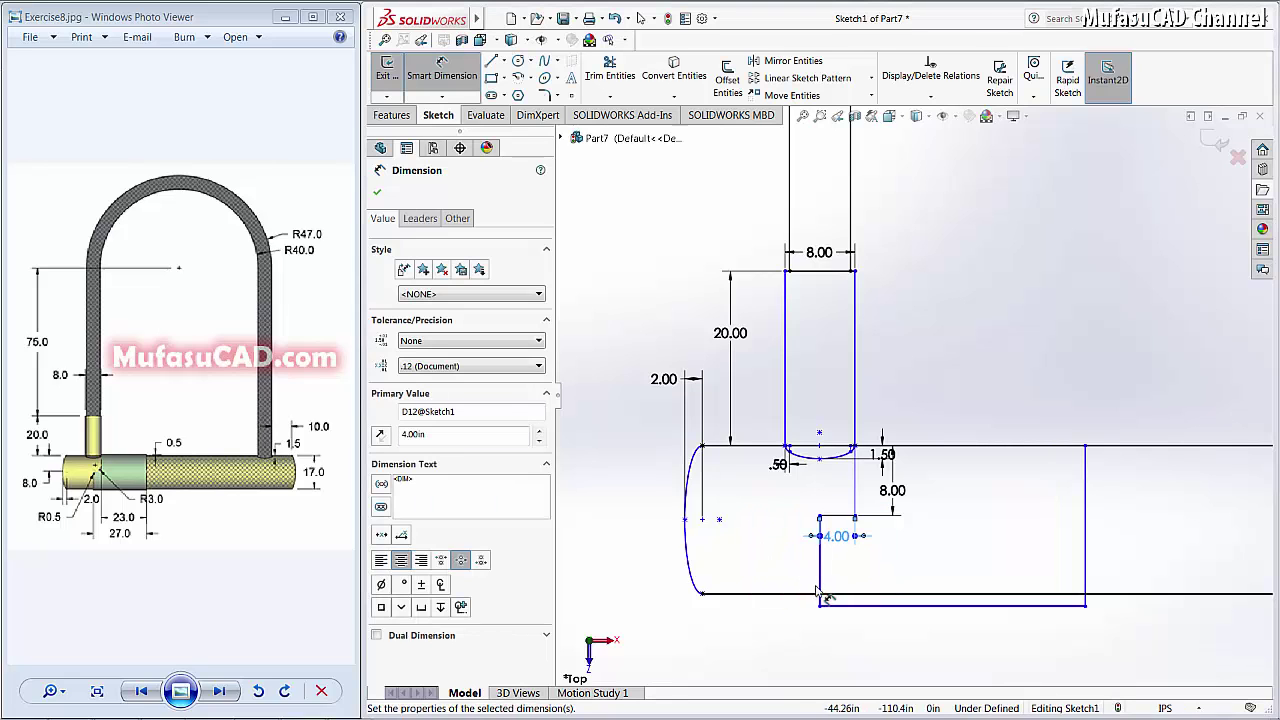
- Dimension the bottom step to .50 and the bottom line to 27.00
{"action": "left_click", "coordinate": [821, 603]}
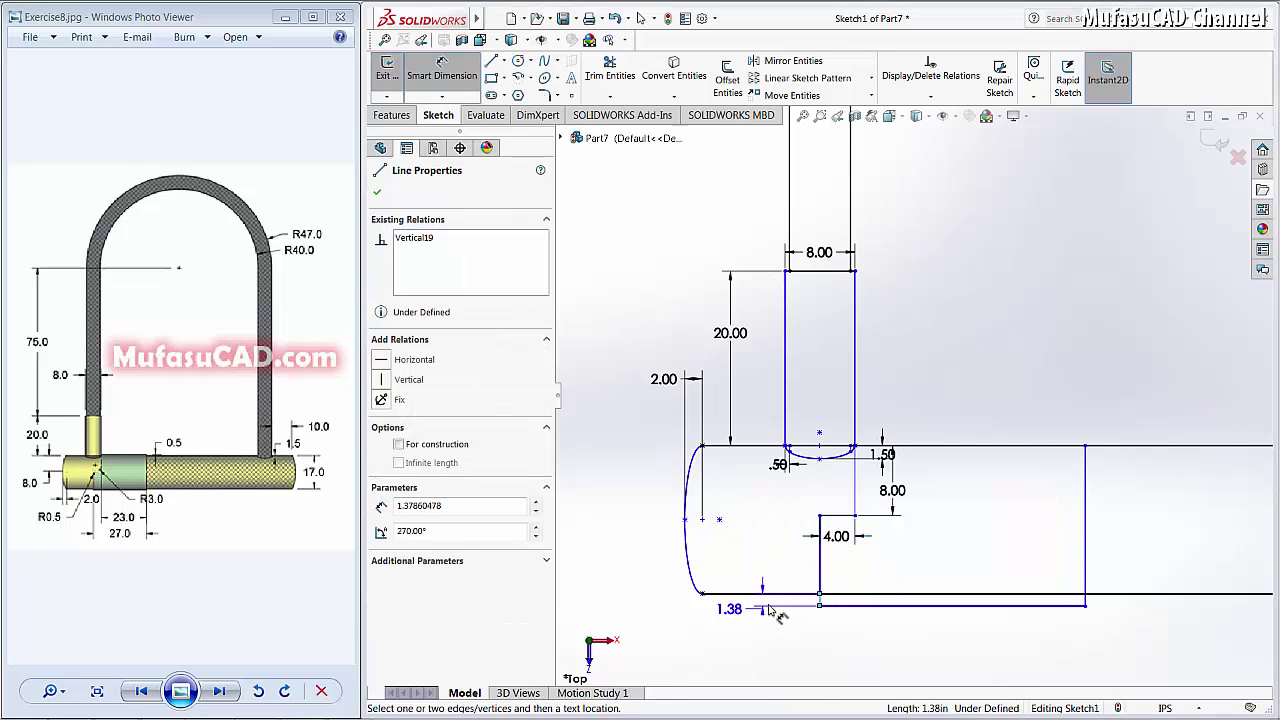
{"action": "left_click", "coordinate": [775, 622]}
{"action": "type", "text": "0."}
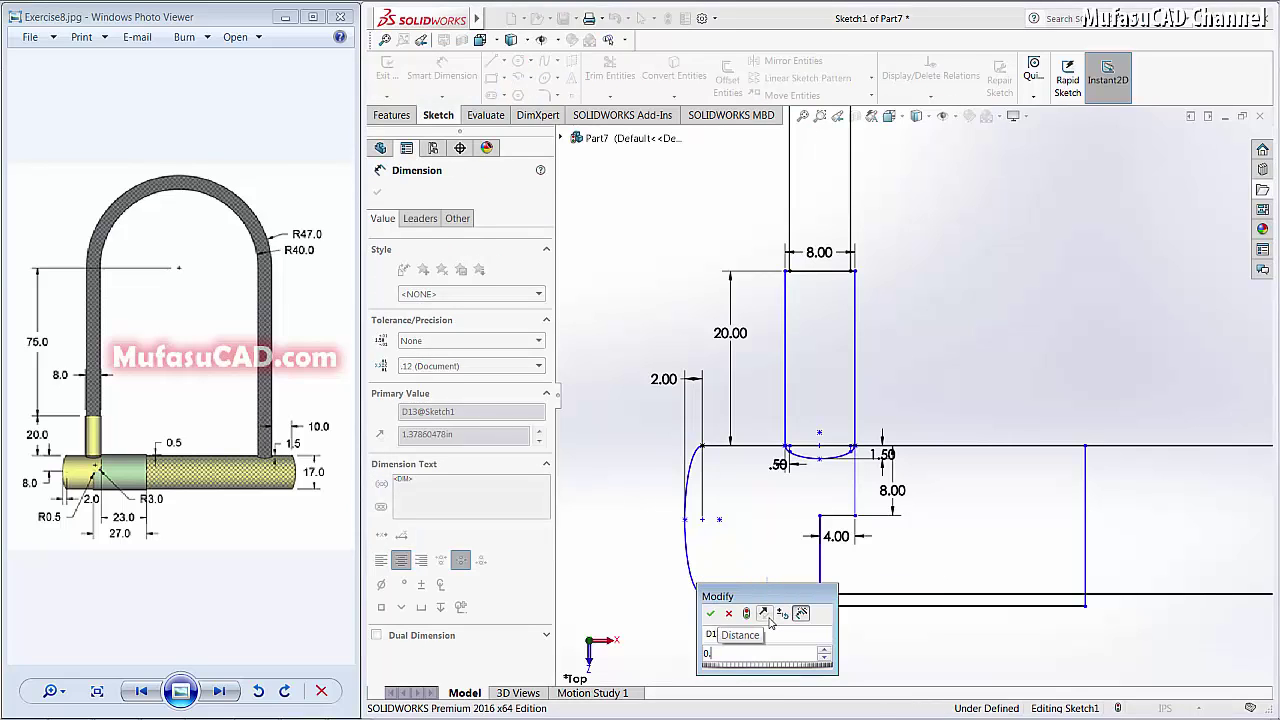
{"action": "type", "text": "5"}
{"action": "left_click", "coordinate": [713, 614]}
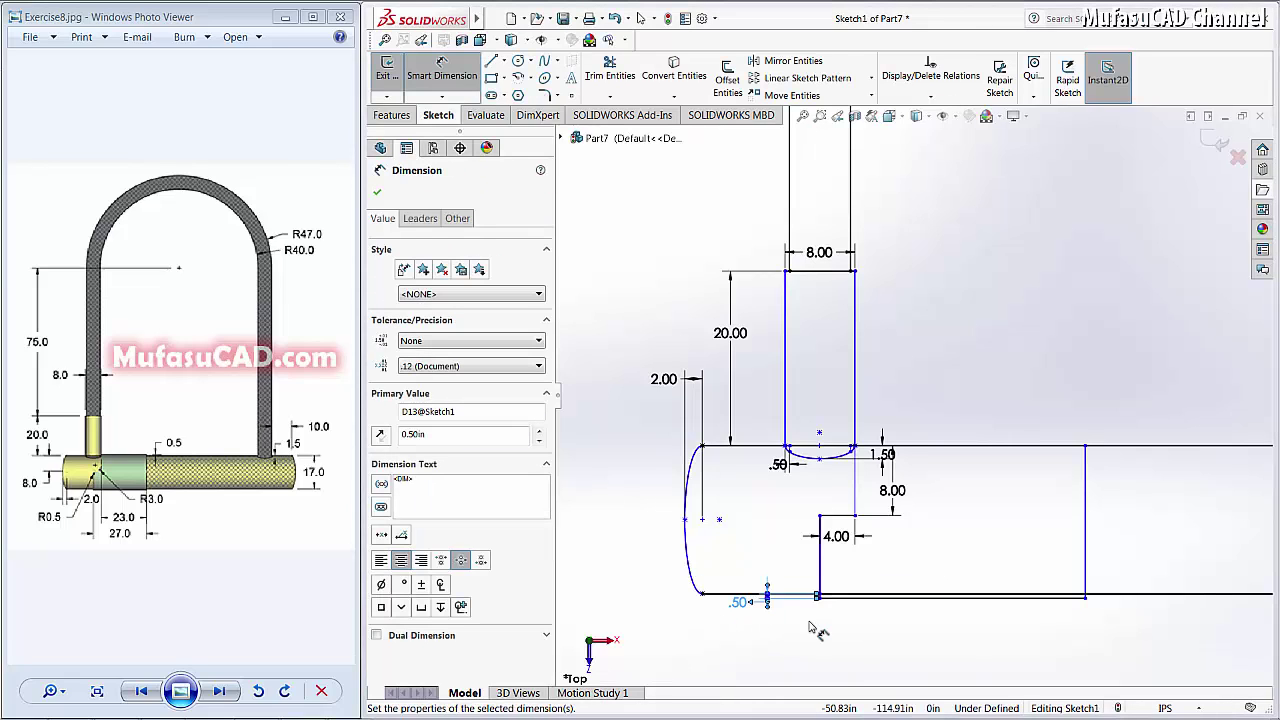
{"action": "left_click", "coordinate": [910, 598]}
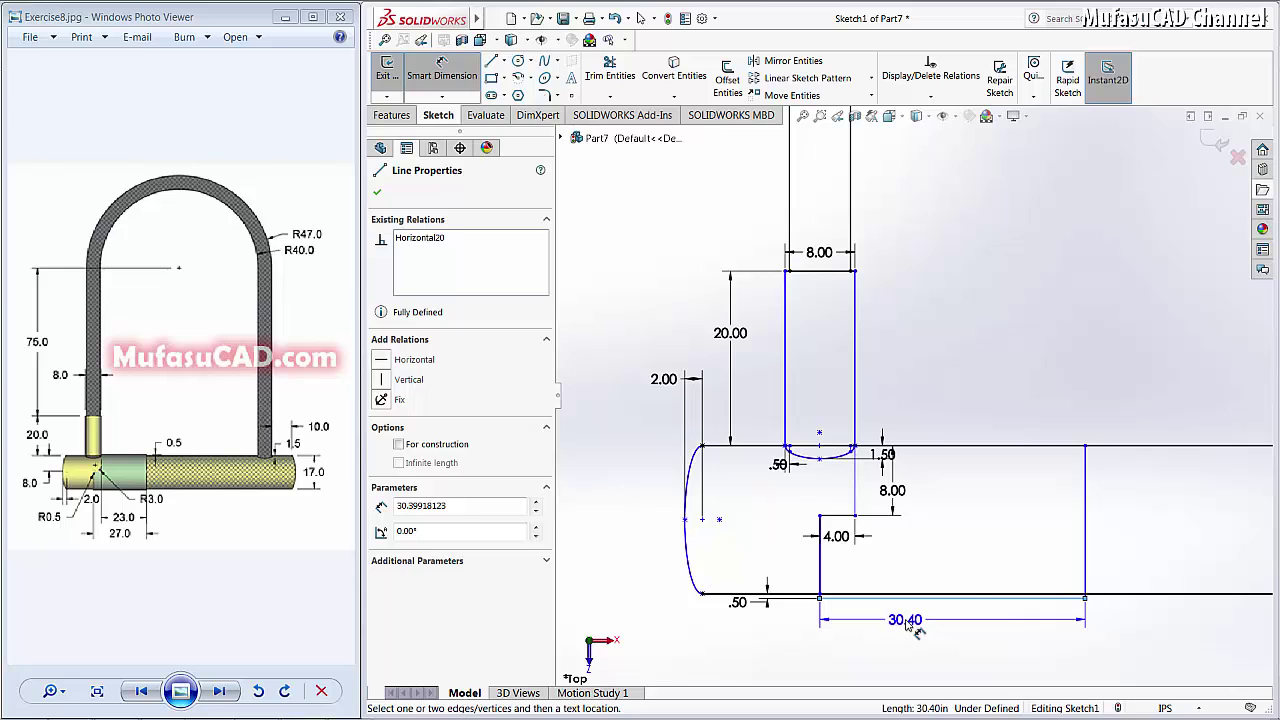
{"action": "left_click", "coordinate": [906, 620]}
{"action": "type", "text": "27"}
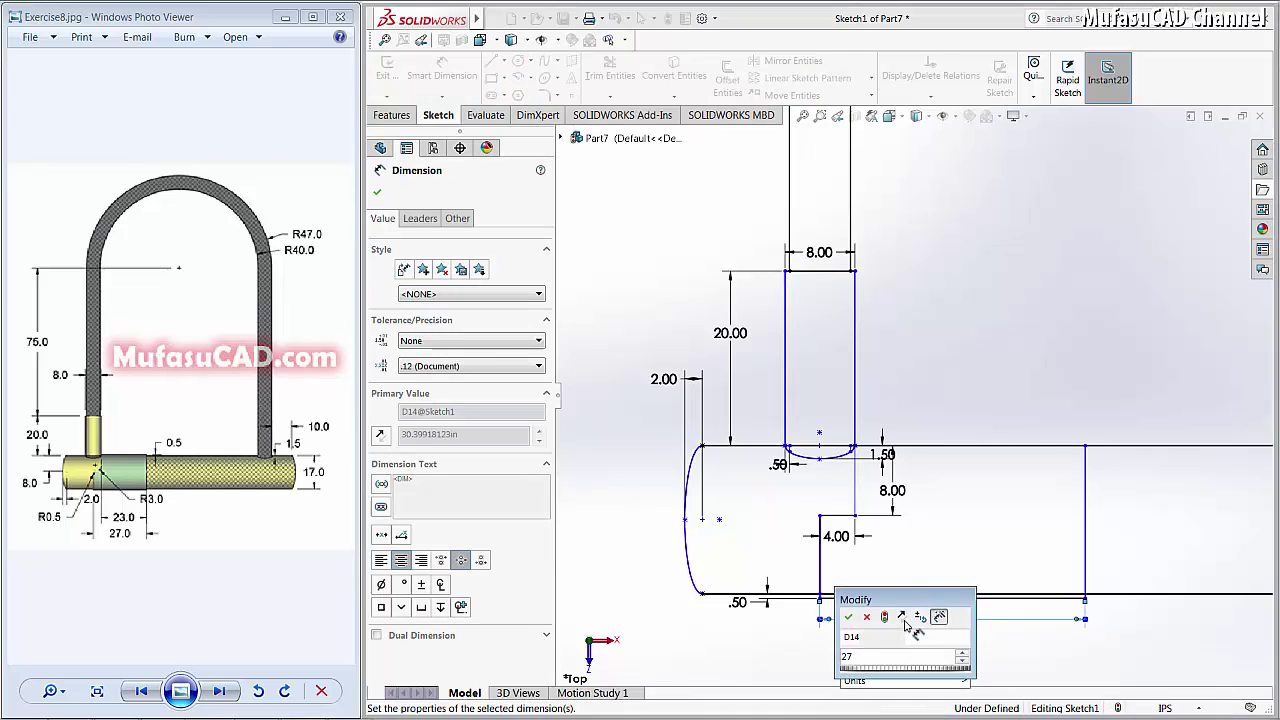
{"action": "key", "text": "Return"}
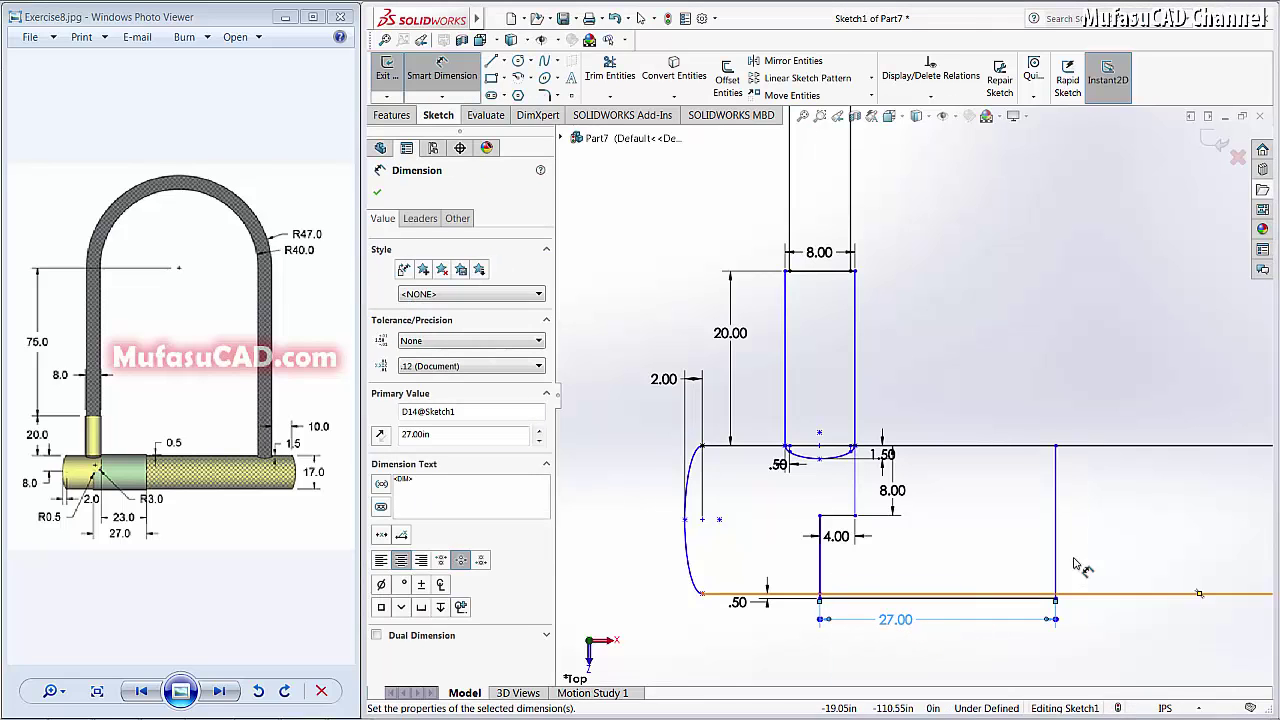
{"action": "key", "text": "Escape"}
{"action": "left_click", "coordinate": [491, 61]}
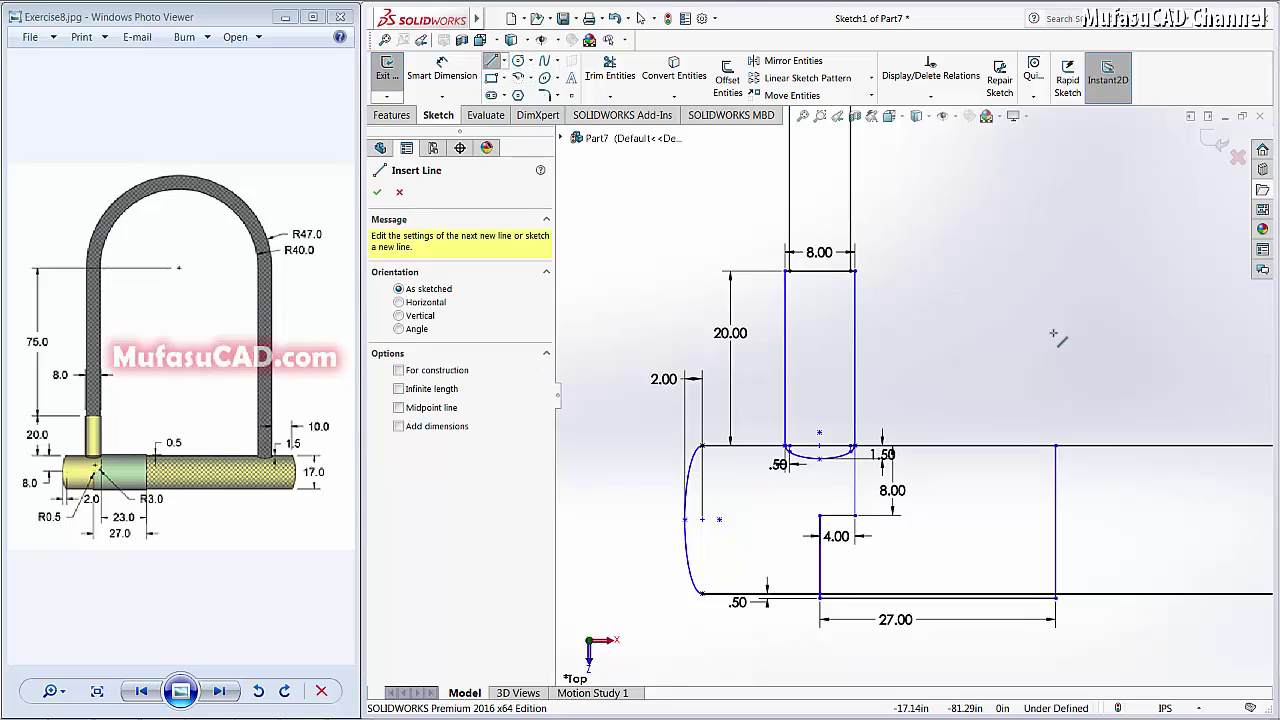
{"action": "left_click", "coordinate": [1056, 446]}
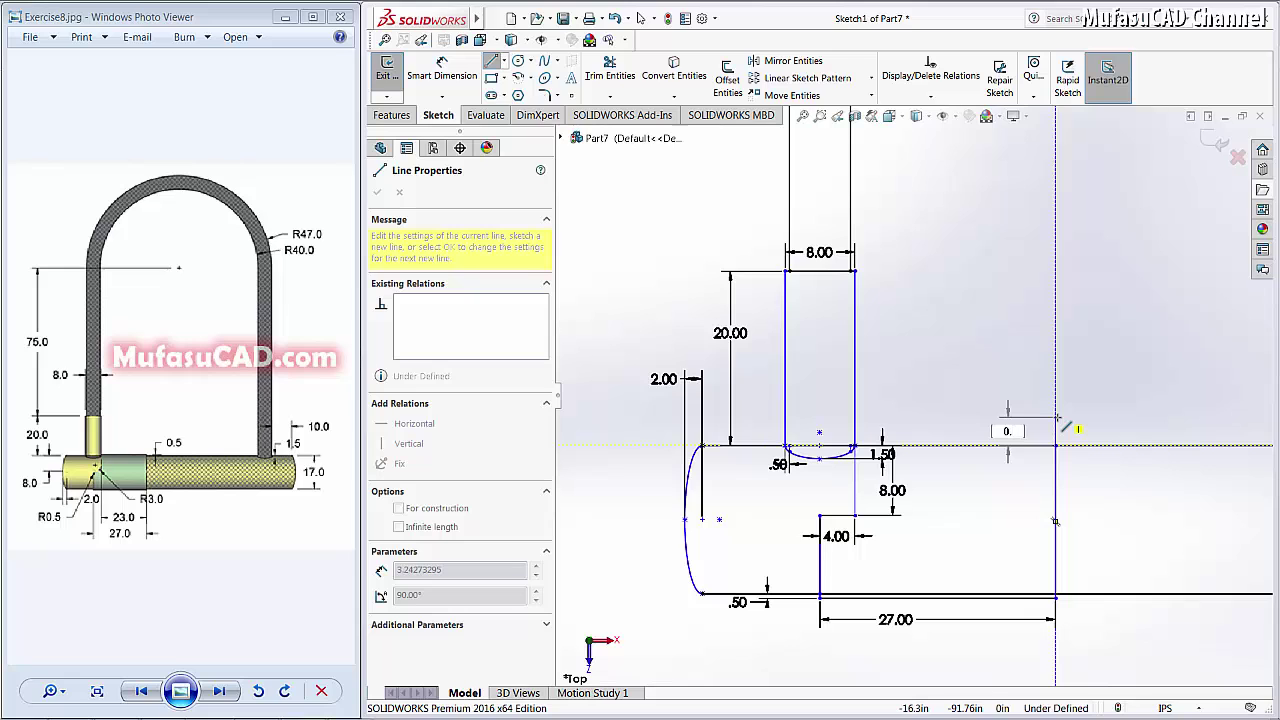
{"action": "scroll", "coordinate": [912, 393], "scroll_direction": "up", "scroll_amount": 3}
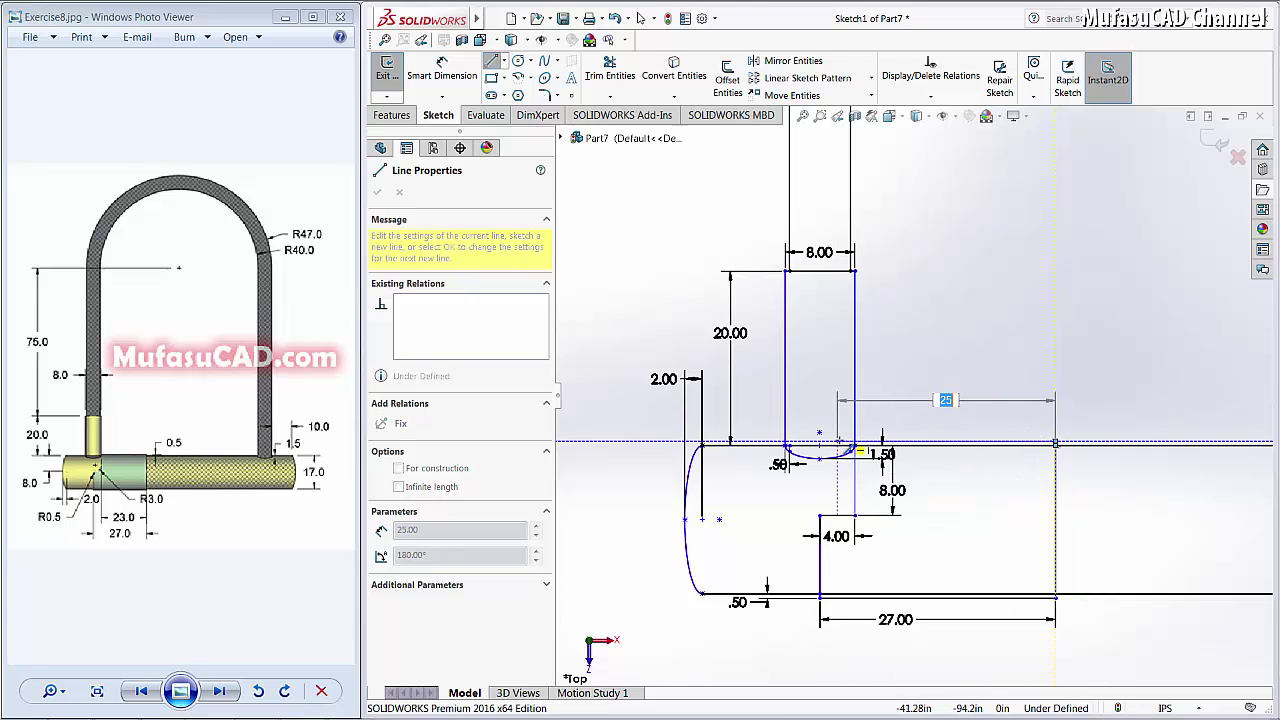
{"action": "scroll", "coordinate": [872, 436], "scroll_direction": "down", "scroll_amount": 3}
{"action": "scroll", "coordinate": [872, 436], "scroll_direction": "down", "scroll_amount": 3}
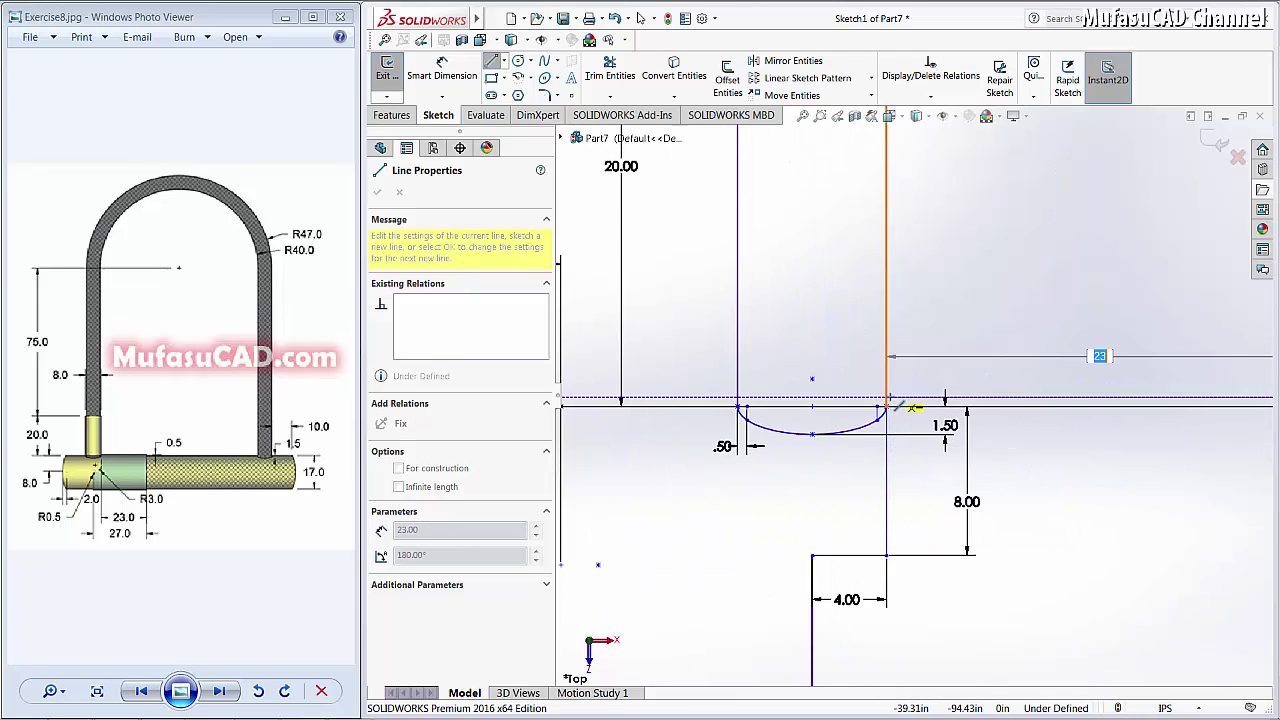
{"action": "right_click", "coordinate": [966, 342]}
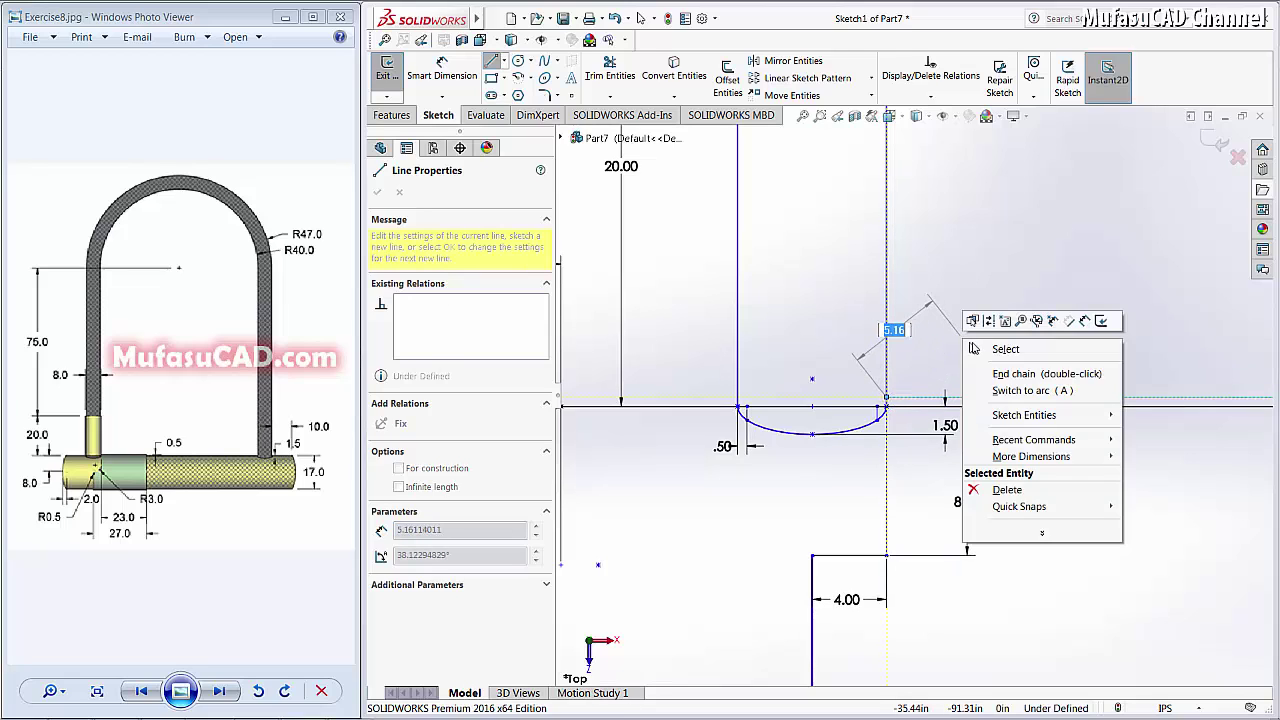
{"action": "left_click", "coordinate": [990, 349]}
{"action": "scroll", "coordinate": [825, 434], "scroll_direction": "up", "scroll_amount": 1}
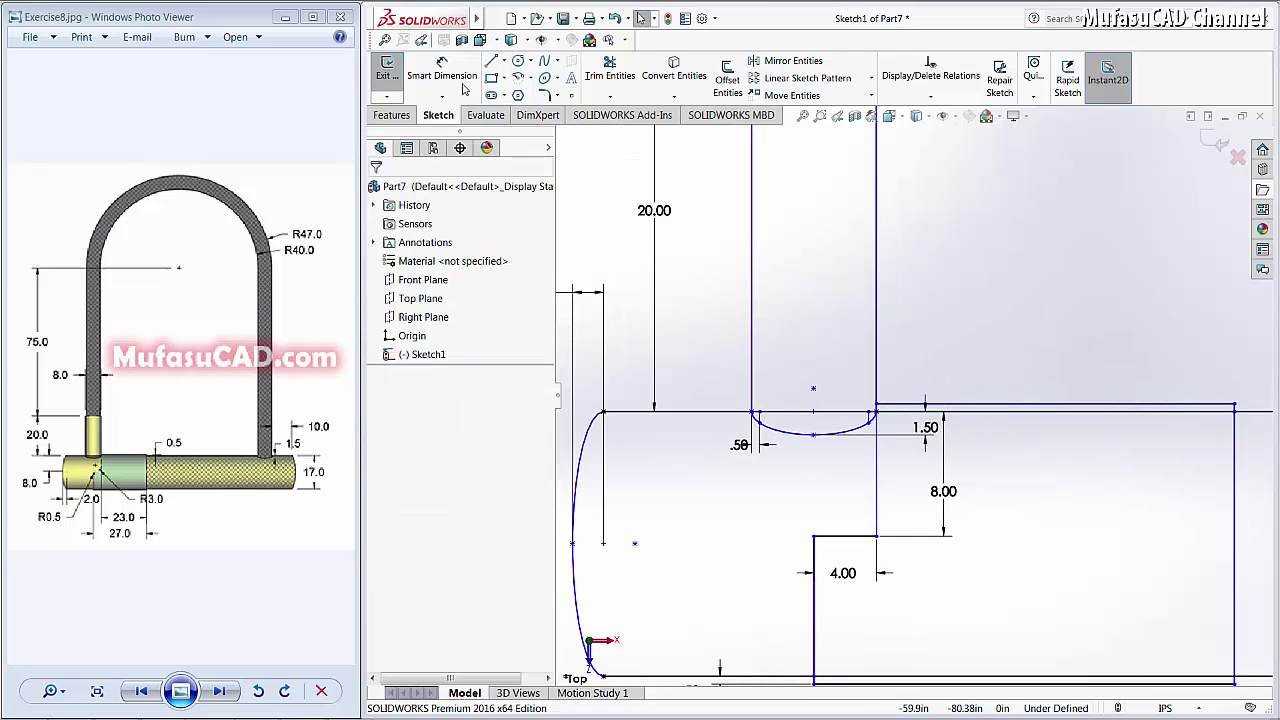
- Draw two circles inside the lock body and dimension the upper one to Ø6.00
{"action": "left_click", "coordinate": [517, 62]}
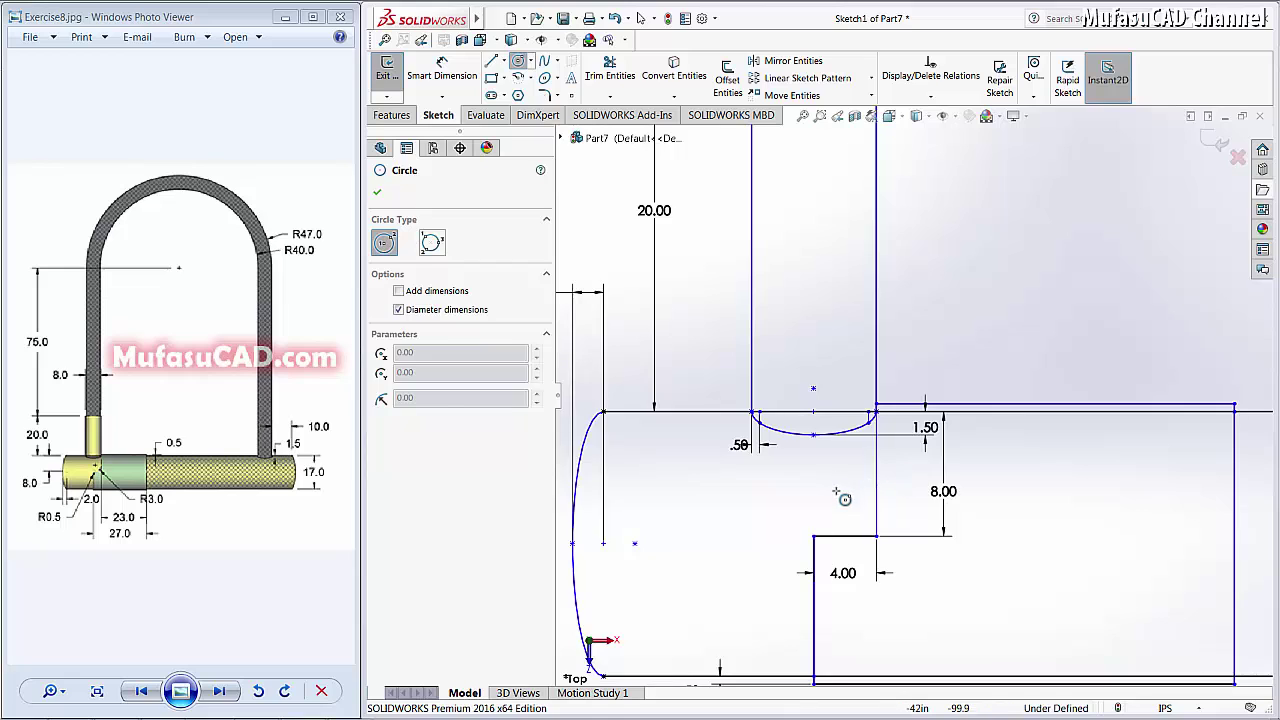
{"action": "left_click_drag", "start_coordinate": [835, 490], "coordinate": [868, 490]}
{"action": "left_click_drag", "start_coordinate": [868, 605], "coordinate": [868, 558]}
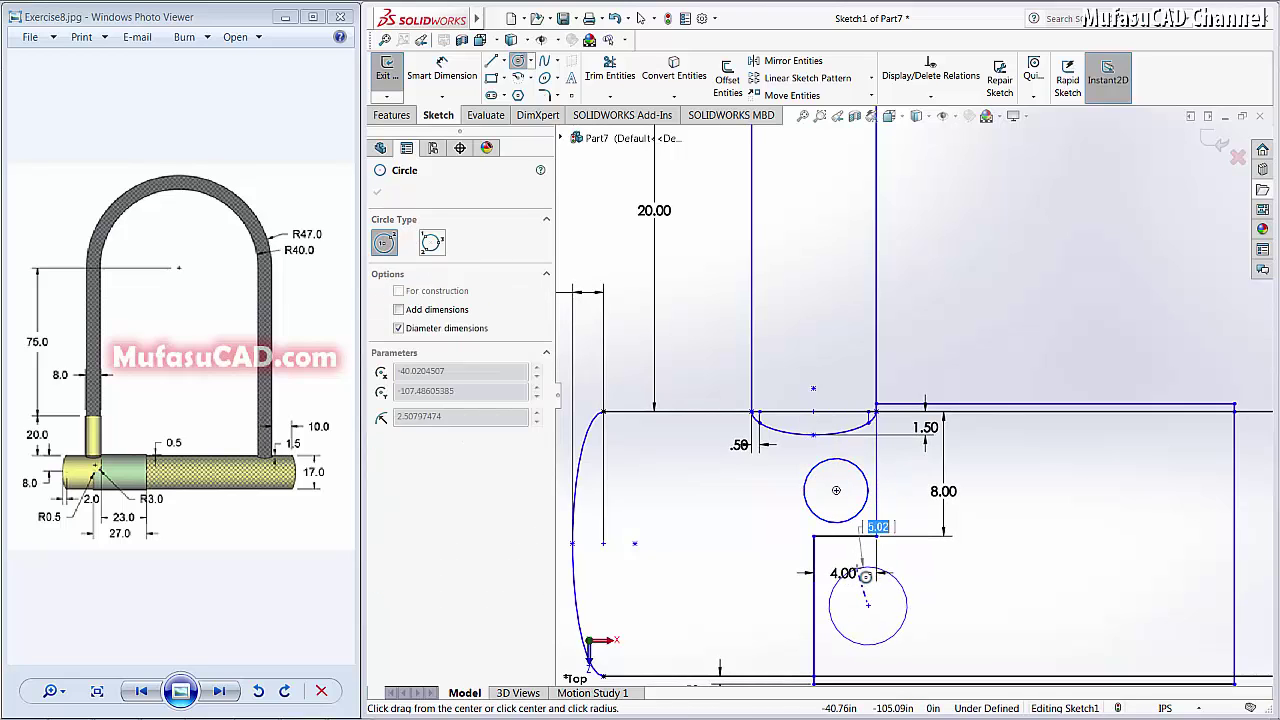
{"action": "left_click", "coordinate": [441, 70]}
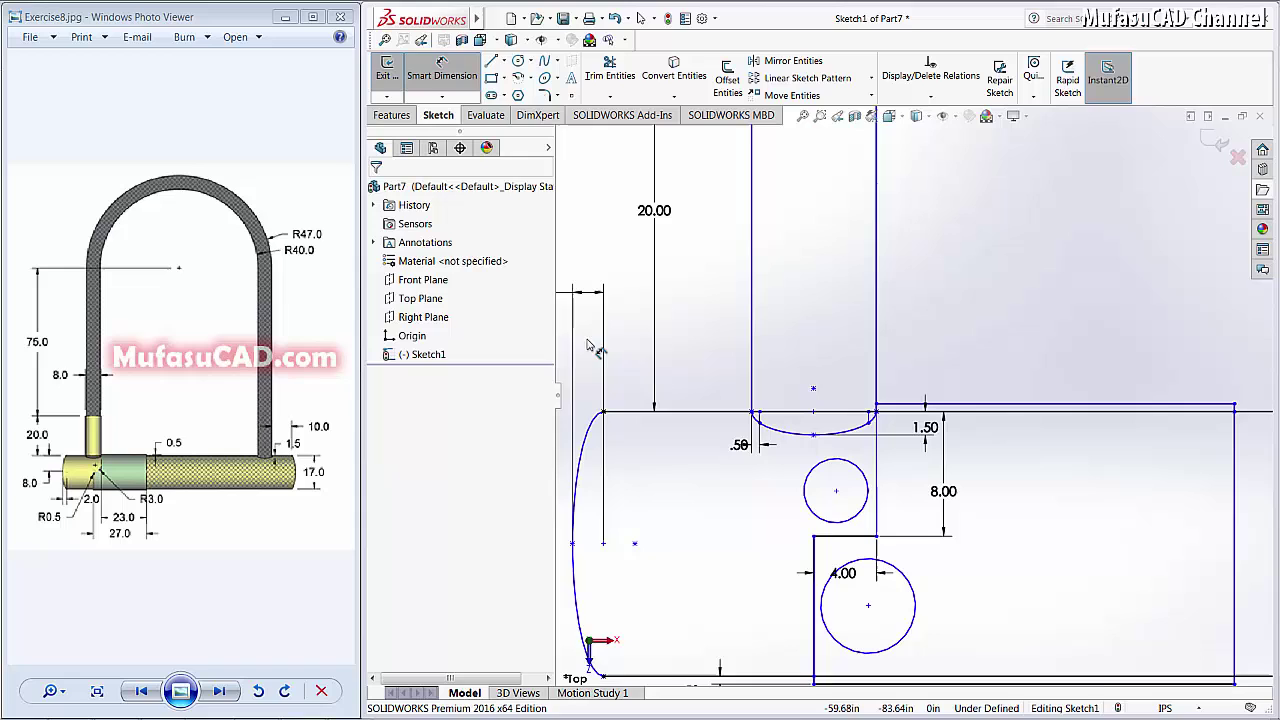
{"action": "left_click", "coordinate": [820, 518]}
{"action": "left_click", "coordinate": [705, 545]}
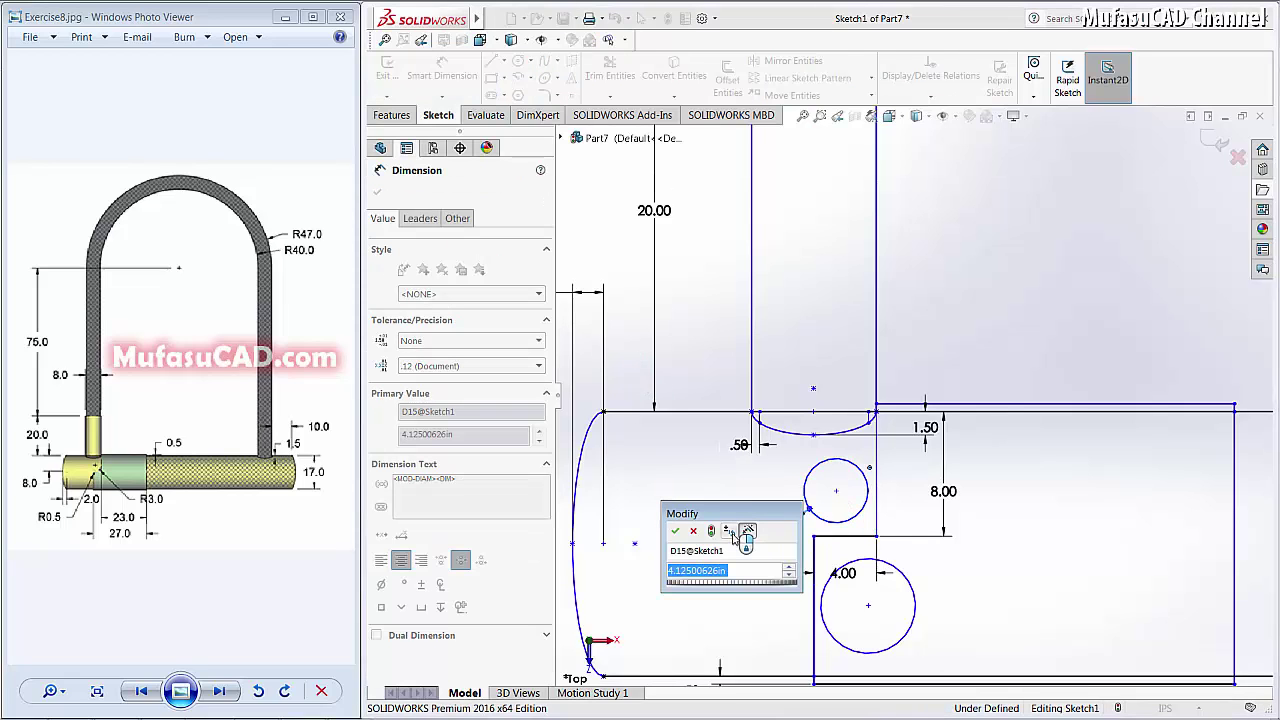
{"action": "type", "text": "6"}
{"action": "left_click", "coordinate": [677, 531]}
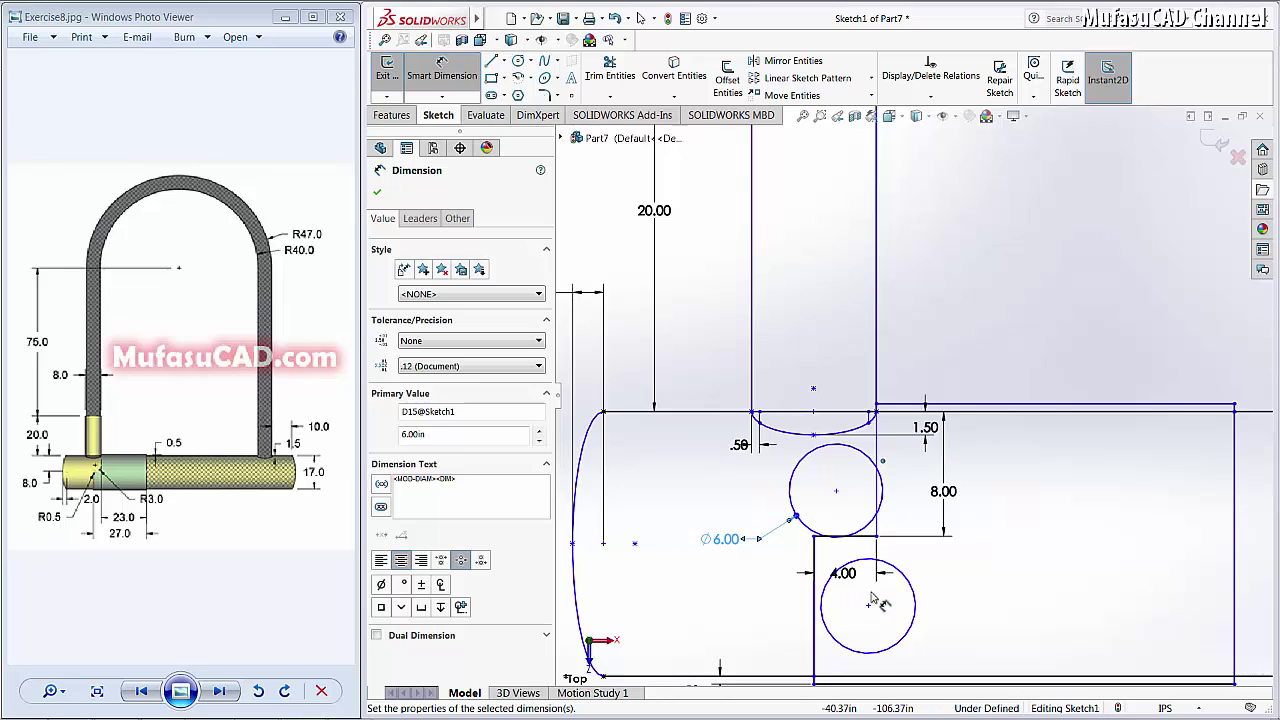
- Give the lower circle a Ø1.00 diameter dimension
{"action": "left_click", "coordinate": [912, 610]}
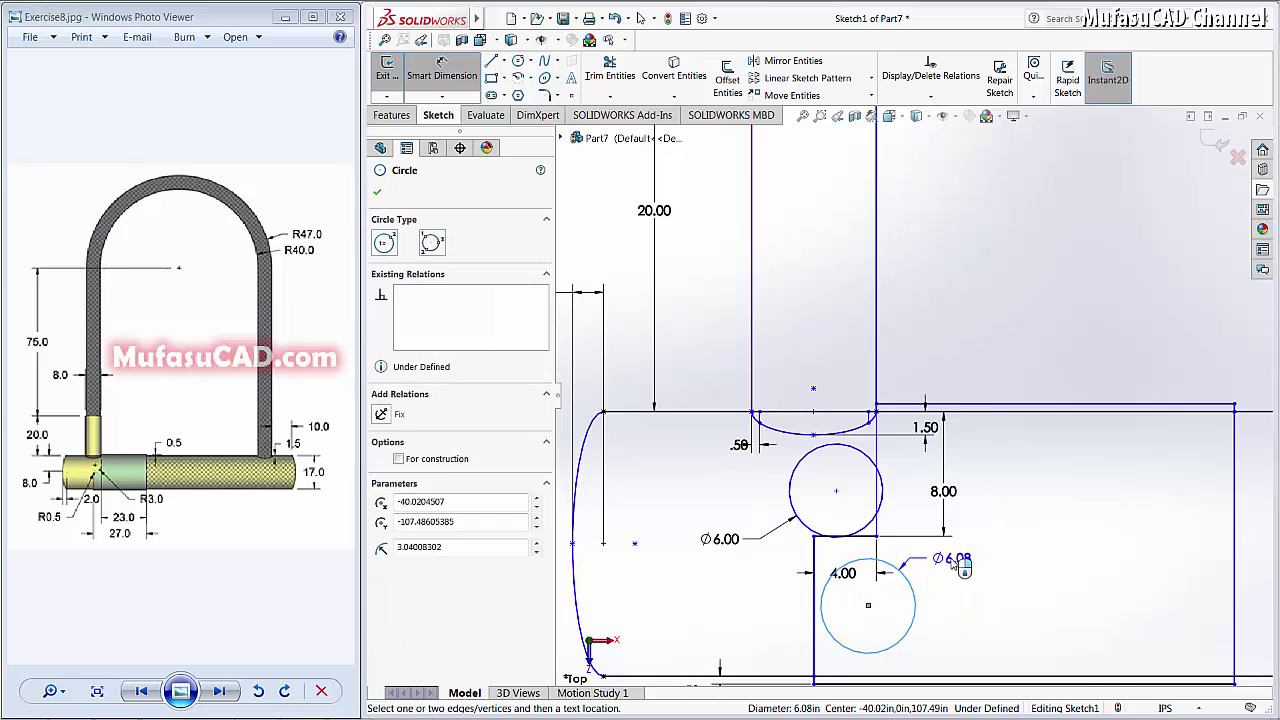
{"action": "left_click", "coordinate": [948, 556]}
{"action": "type", "text": "1"}
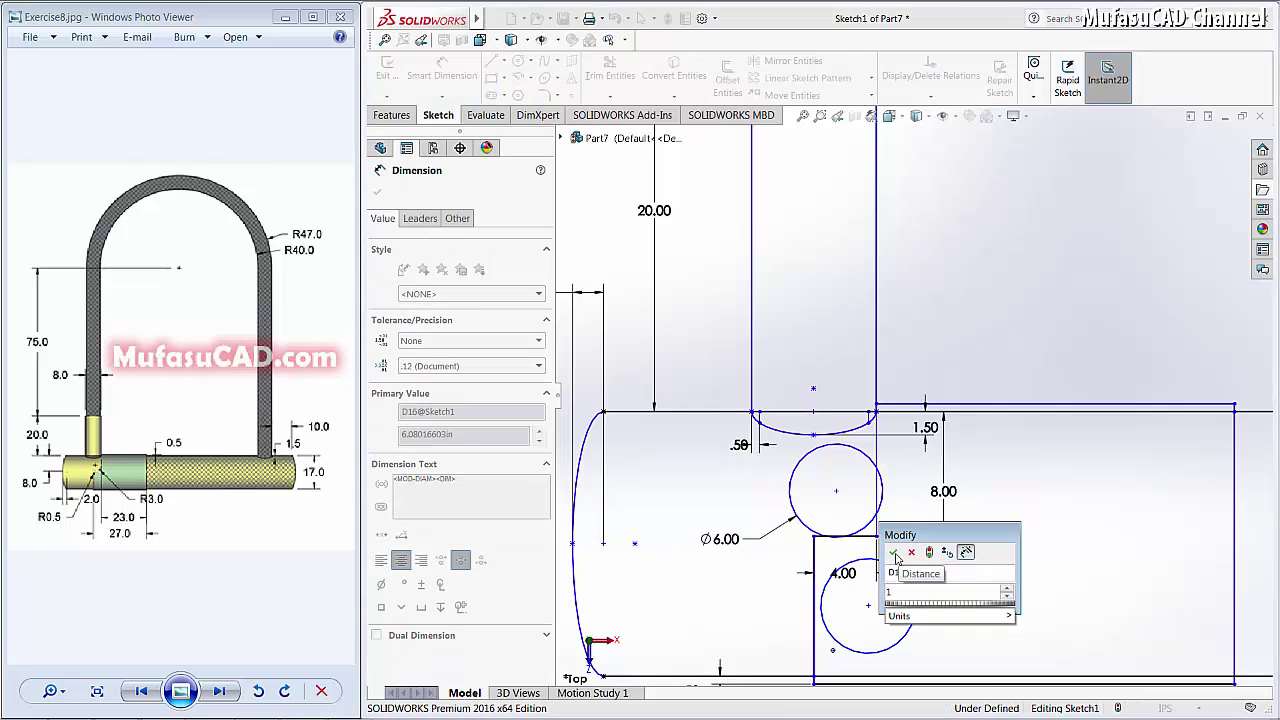
{"action": "left_click", "coordinate": [895, 557]}
{"action": "scroll", "coordinate": [895, 590], "scroll_direction": "down", "scroll_amount": 1}
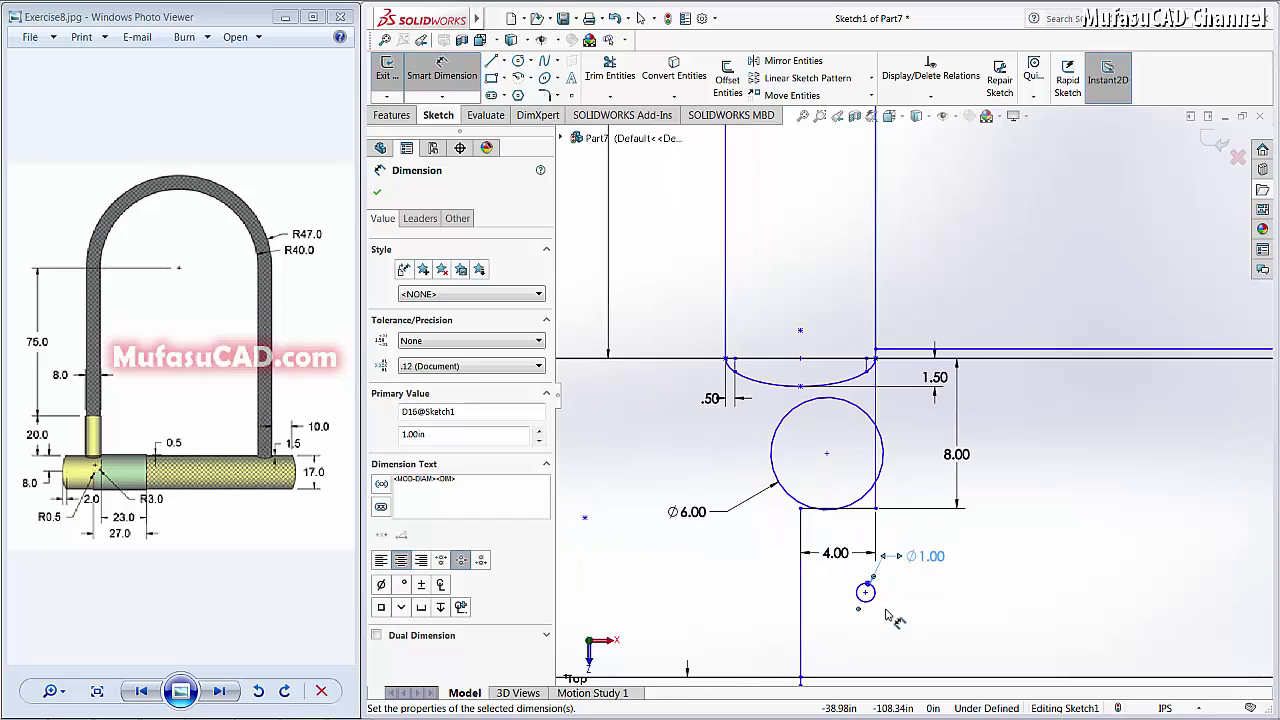
{"action": "key", "text": "Escape"}
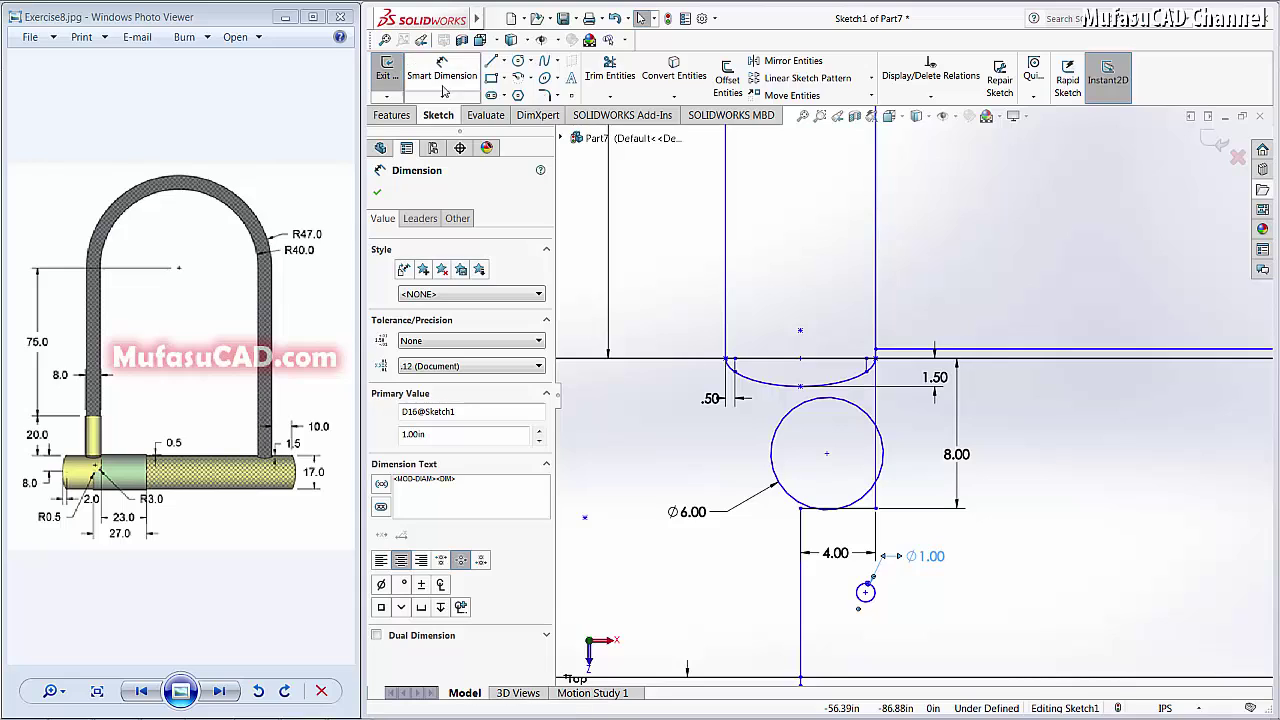
- Make the Ø1.00 circle tangent to the notch's vertical and horizontal edges
{"action": "left_click", "coordinate": [859, 598]}
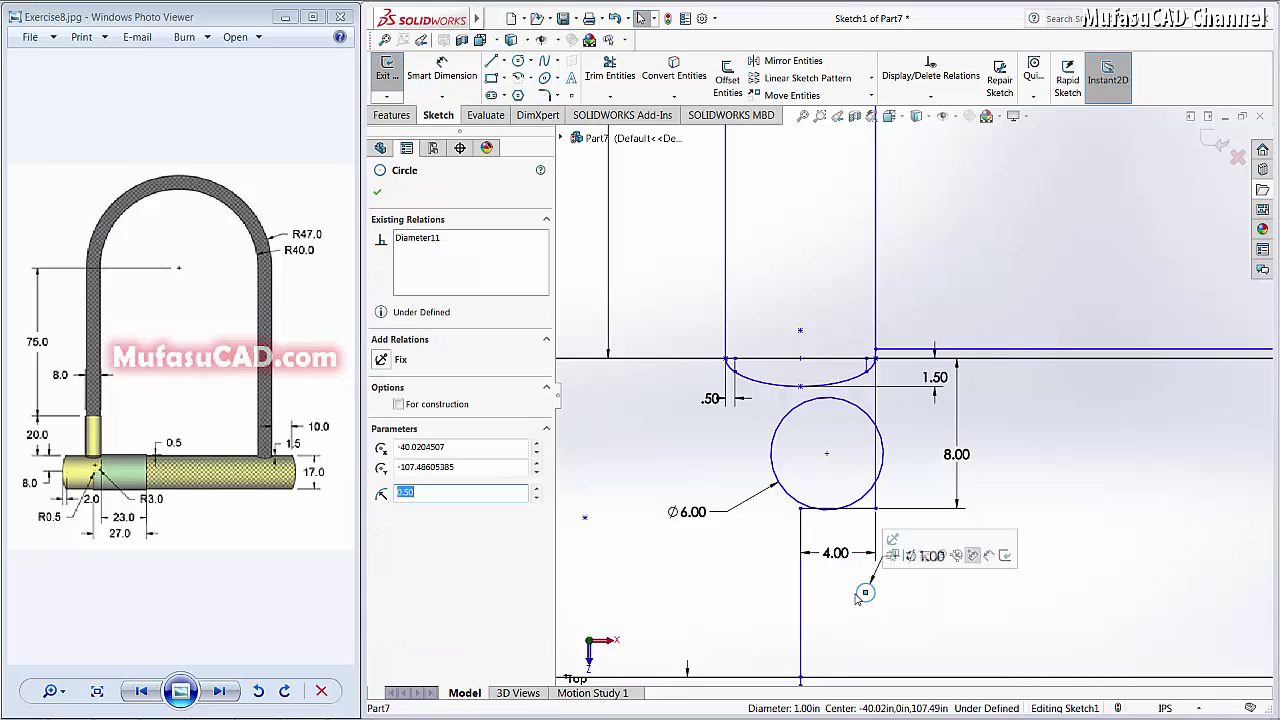
{"action": "left_click", "coordinate": [801, 591], "text": "ctrl"}
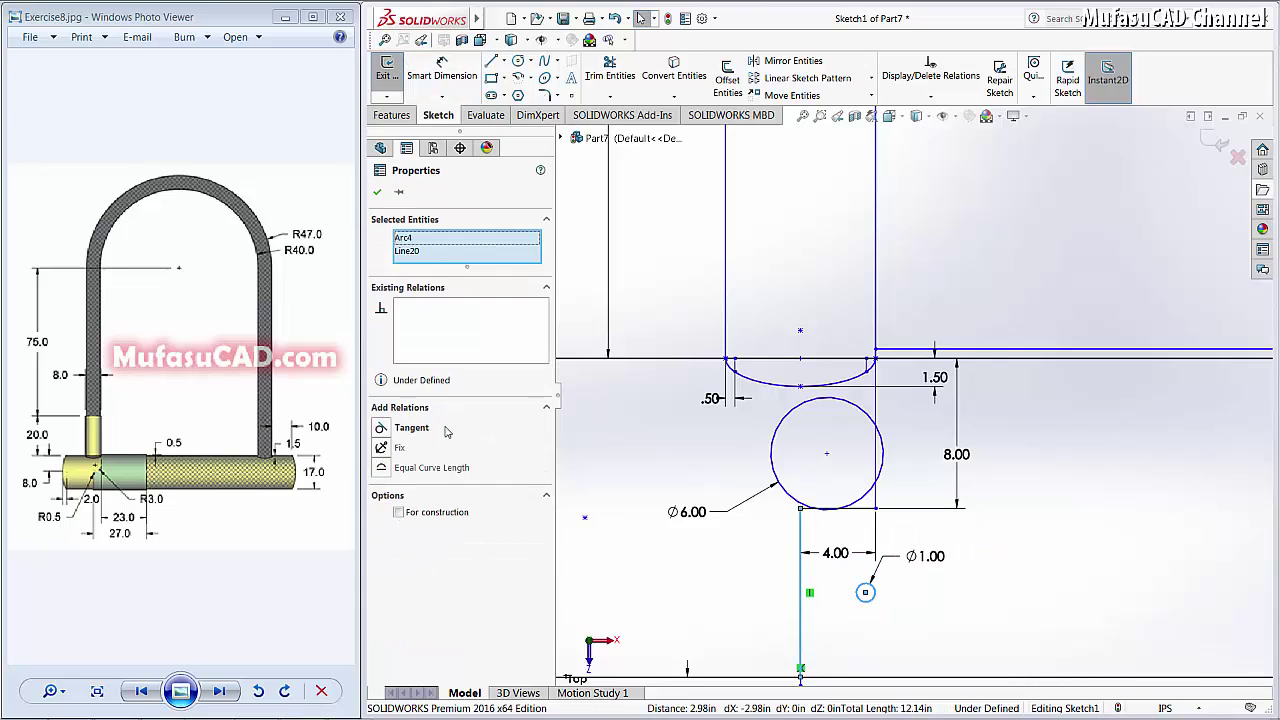
{"action": "left_click", "coordinate": [381, 428]}
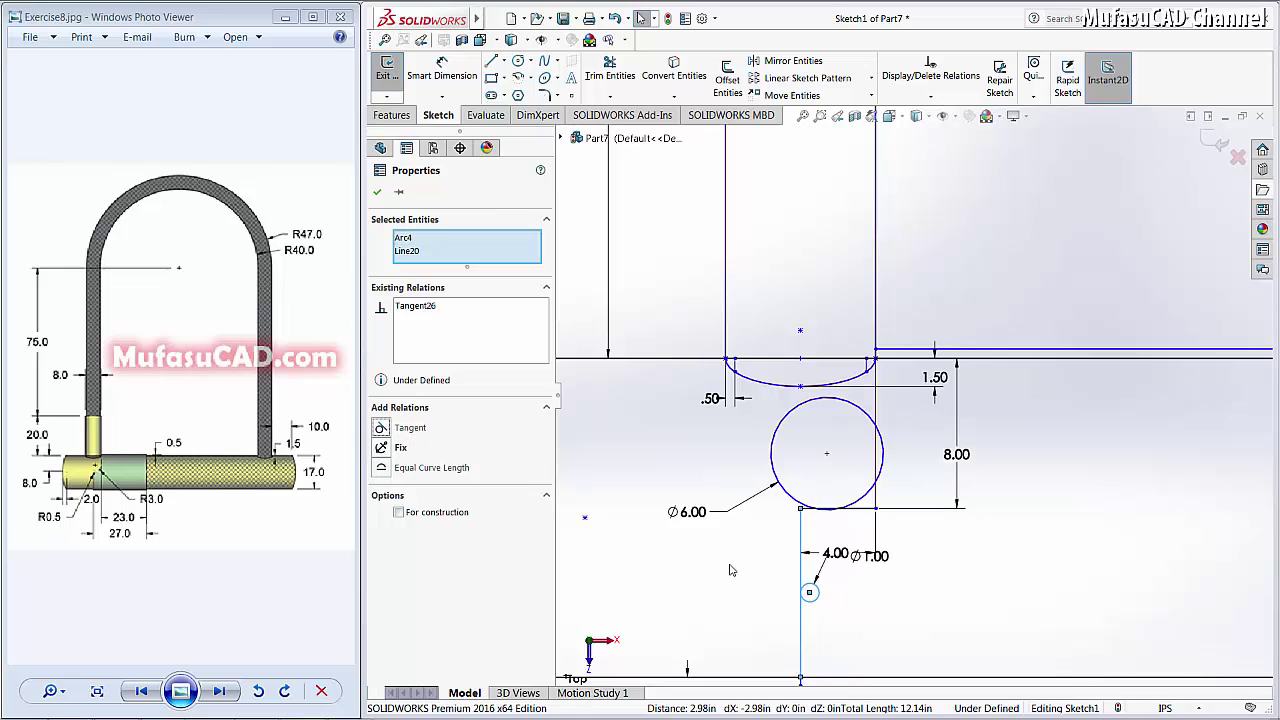
{"action": "left_click", "coordinate": [868, 512]}
{"action": "left_click", "coordinate": [810, 591], "text": "ctrl"}
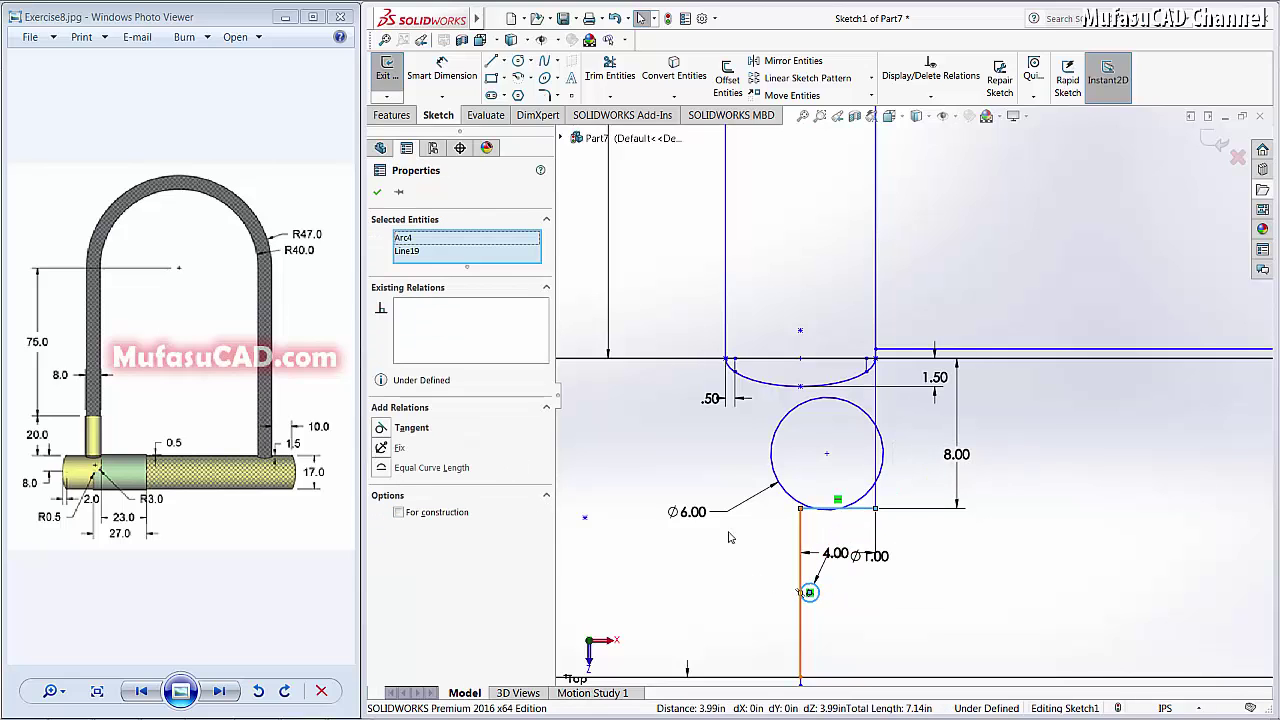
{"action": "left_click", "coordinate": [387, 437]}
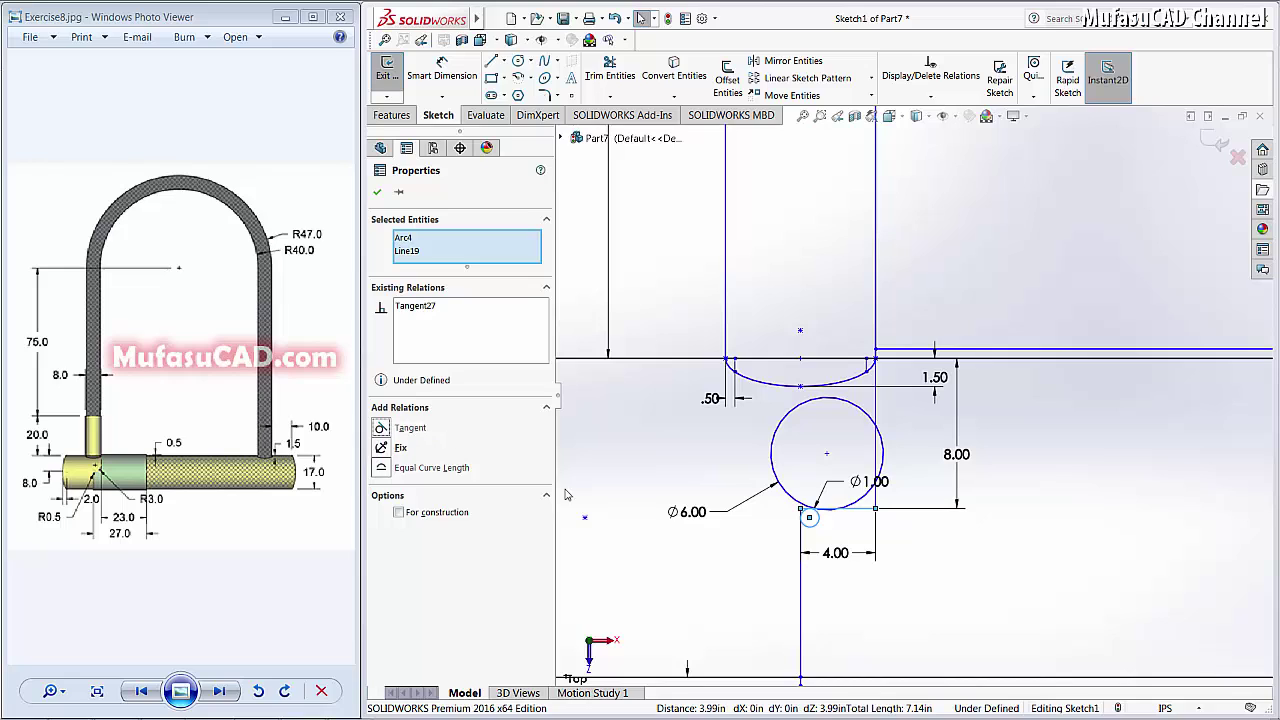
- Make the Ø6.00 circle tangent to its adjacent vertical and horizontal edges, then trim its unneeded part
{"action": "left_click", "coordinate": [876, 498]}
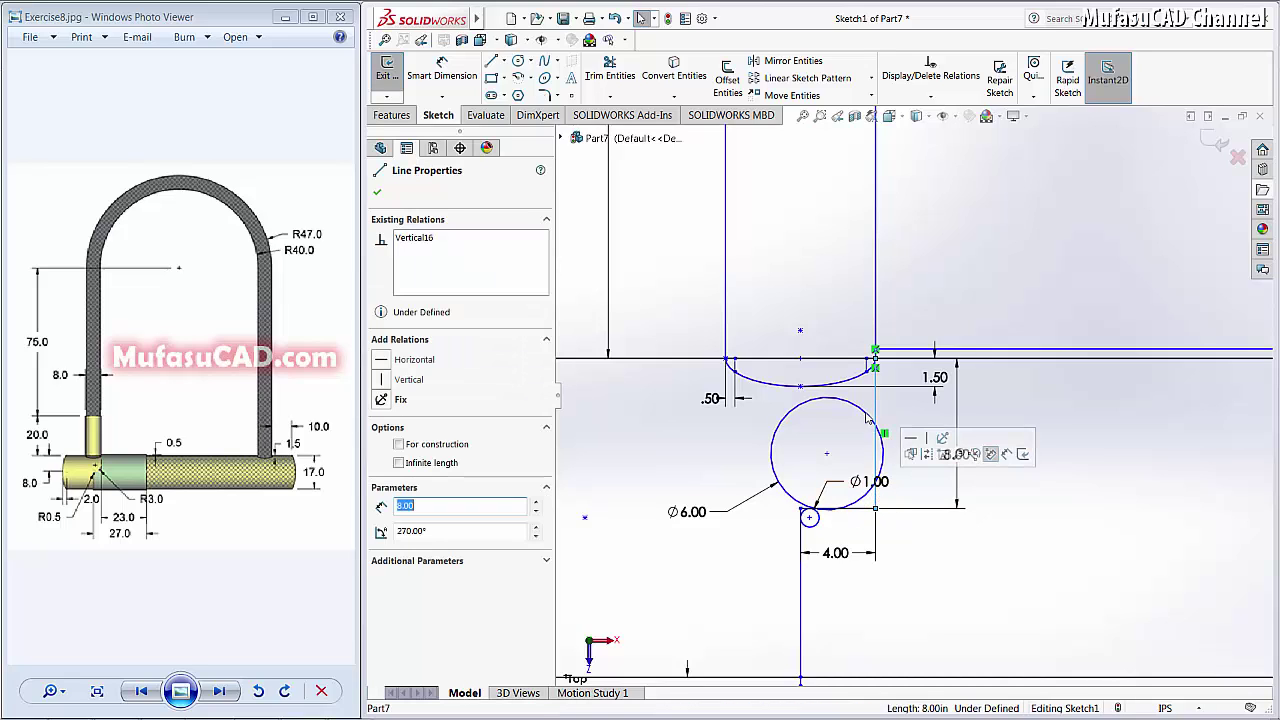
{"action": "left_click", "coordinate": [807, 508], "text": "ctrl"}
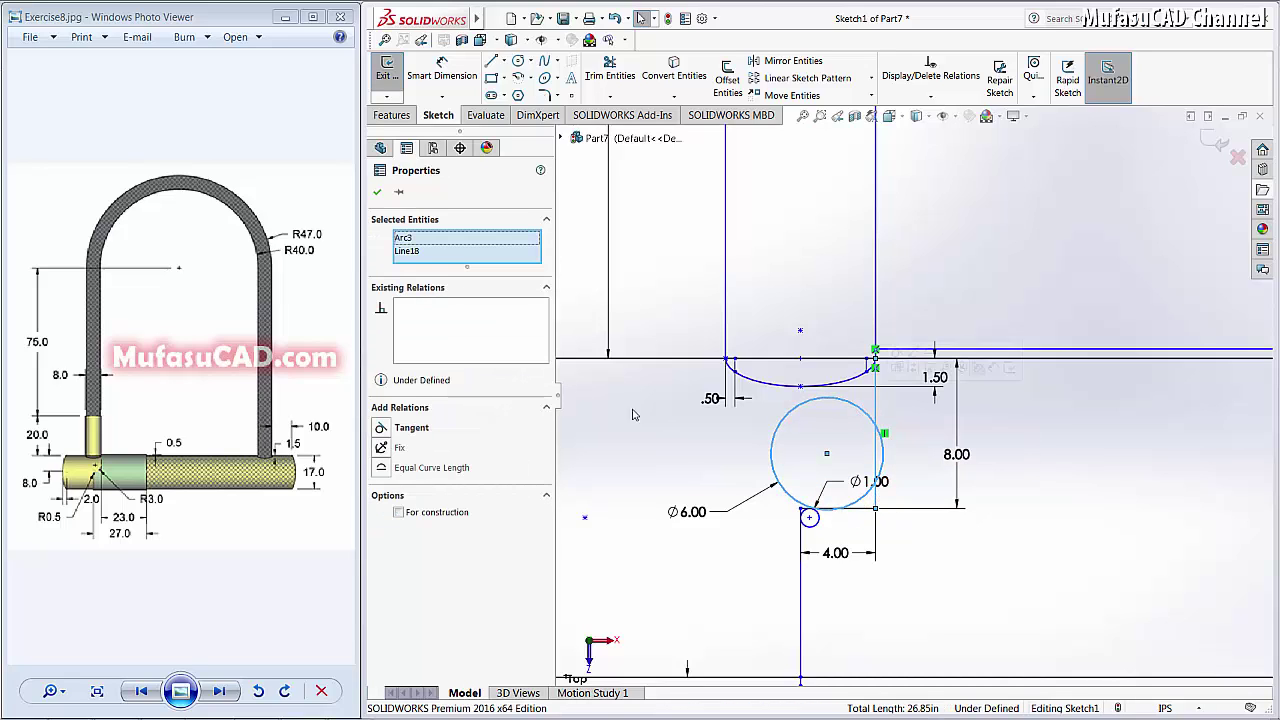
{"action": "left_click", "coordinate": [387, 432]}
{"action": "left_click", "coordinate": [860, 510]}
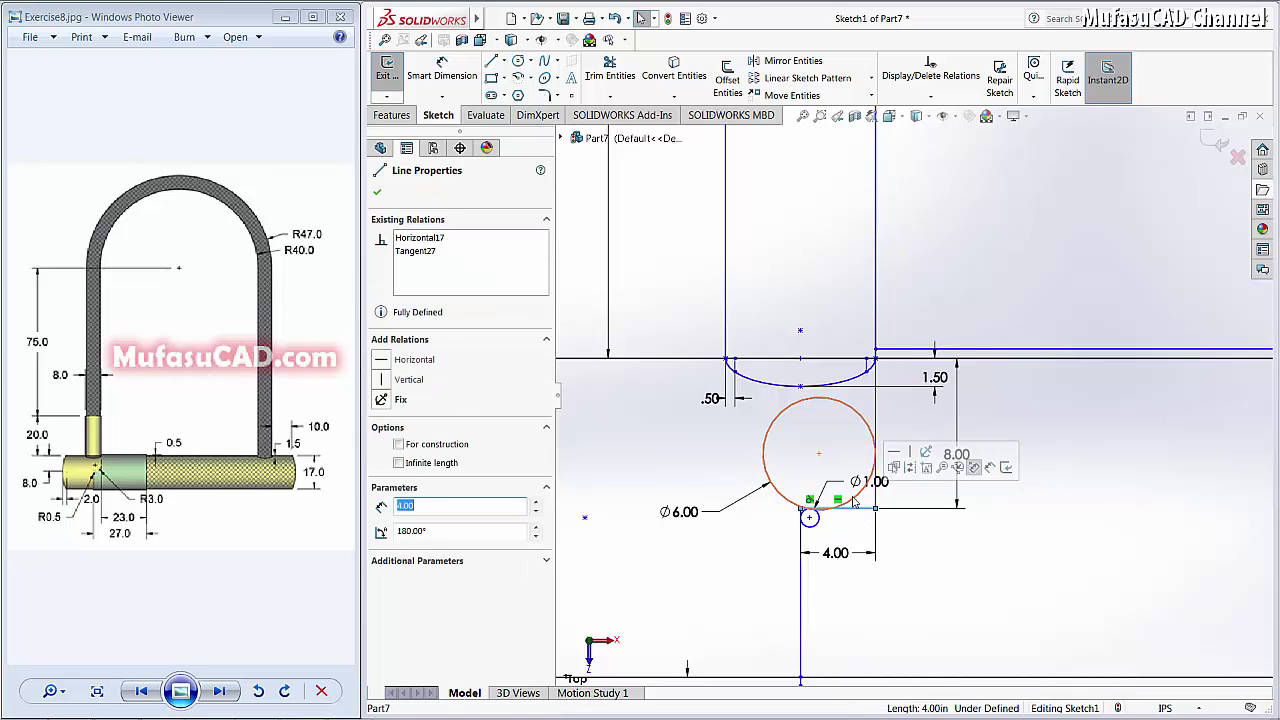
{"action": "left_click", "coordinate": [873, 468], "text": "ctrl"}
{"action": "left_click", "coordinate": [383, 430]}
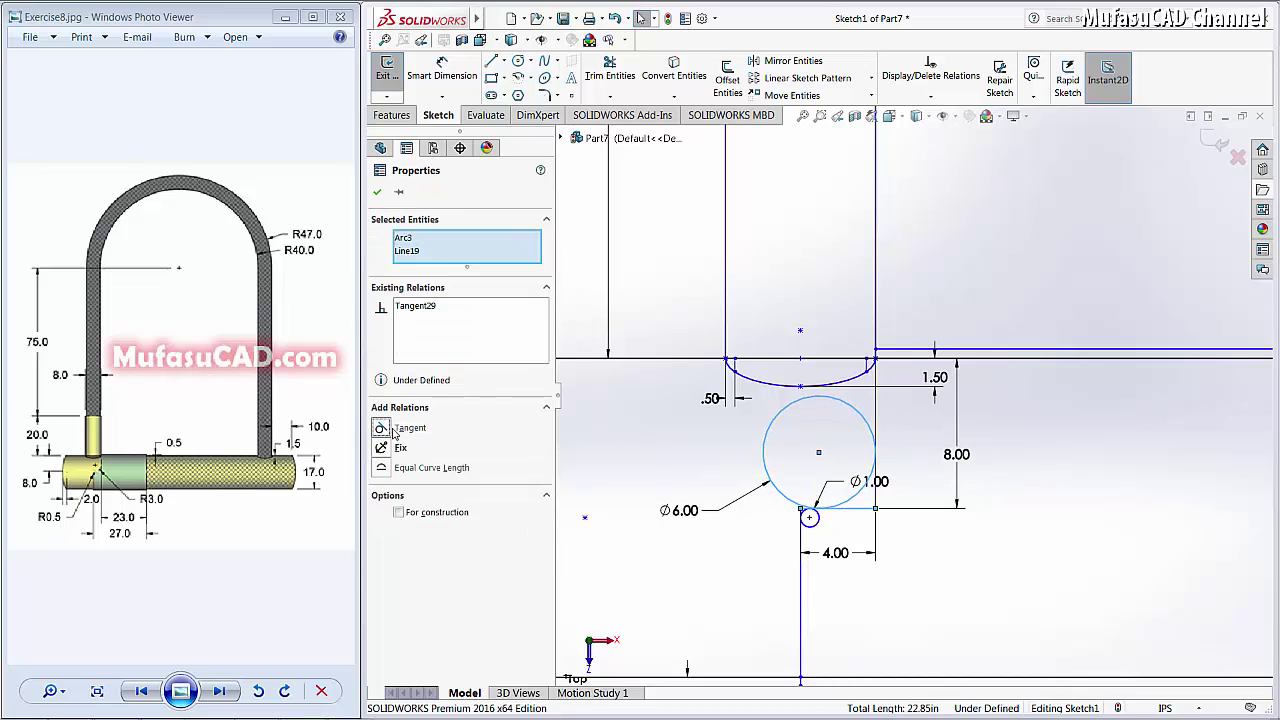
{"action": "left_click", "coordinate": [610, 70]}
{"action": "left_click_drag", "start_coordinate": [794, 440], "coordinate": [853, 556]}
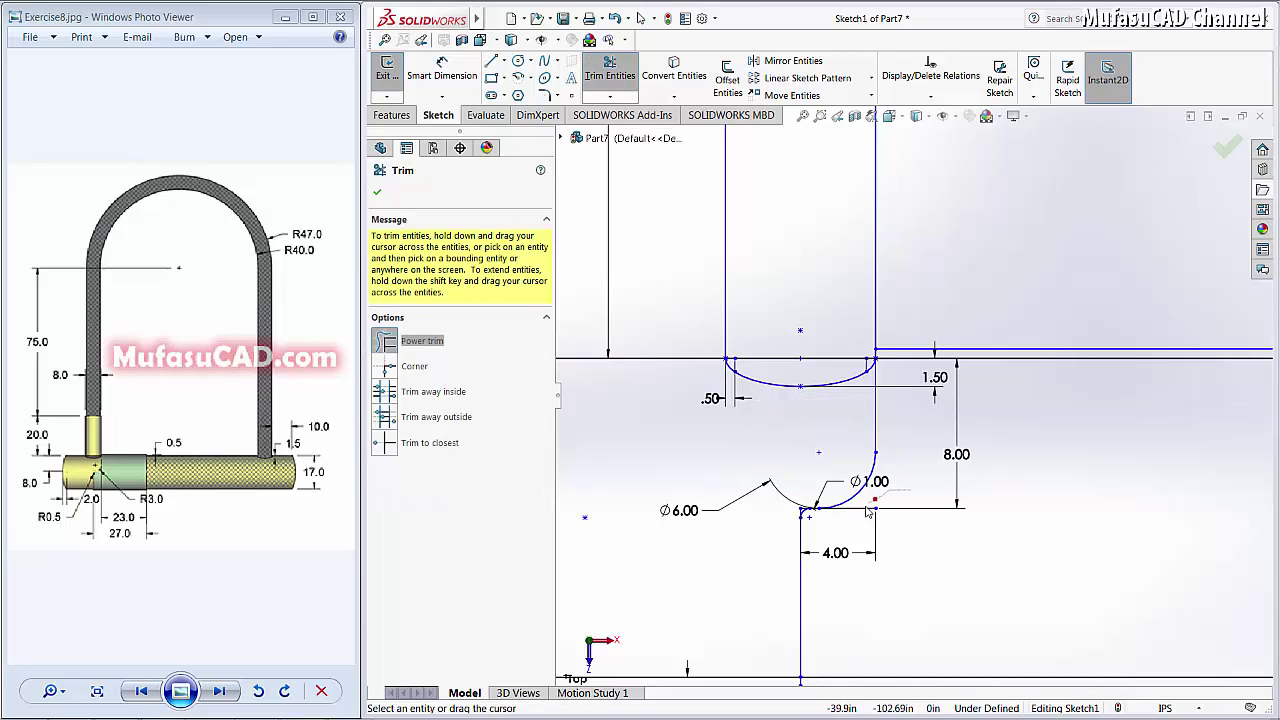
{"action": "scroll", "coordinate": [800, 520], "scroll_direction": "down", "scroll_amount": 5}
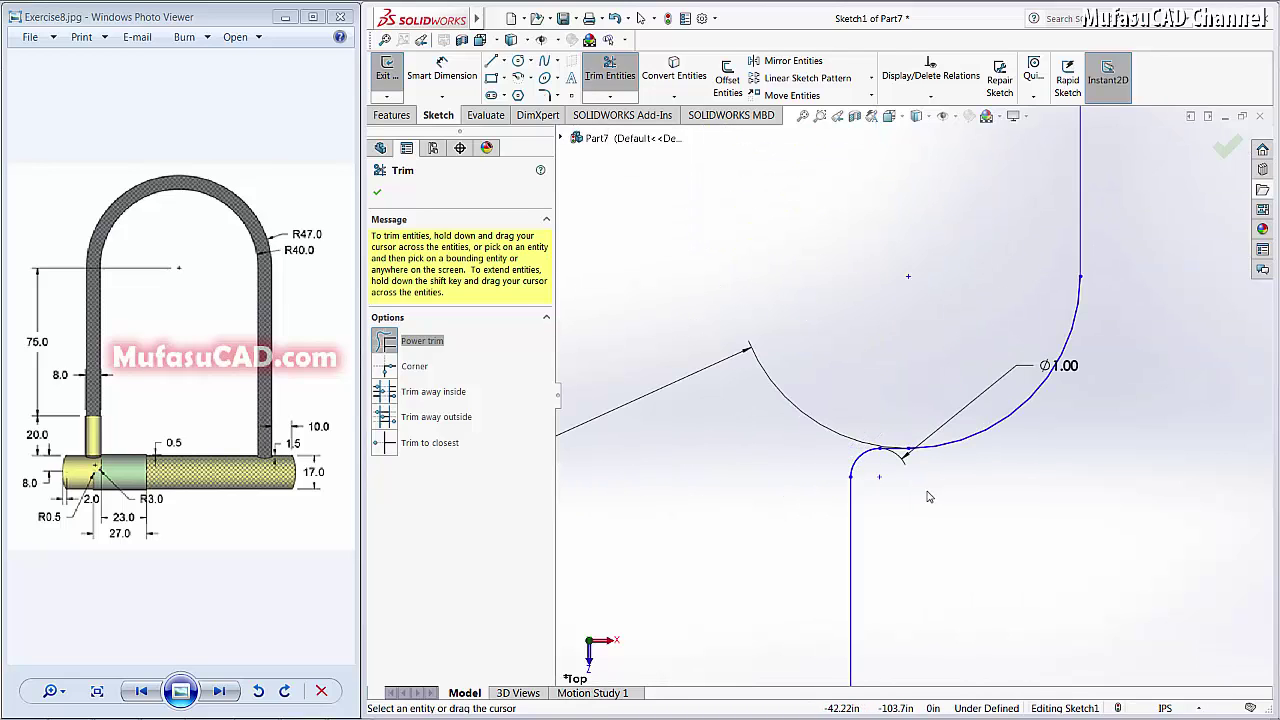
{"action": "scroll", "coordinate": [930, 500], "scroll_direction": "up", "scroll_amount": 2}
{"action": "scroll", "coordinate": [940, 507], "scroll_direction": "up", "scroll_amount": 2}
{"action": "scroll", "coordinate": [965, 506], "scroll_direction": "up", "scroll_amount": 2}
{"action": "scroll", "coordinate": [1100, 470], "scroll_direction": "up", "scroll_amount": 2}
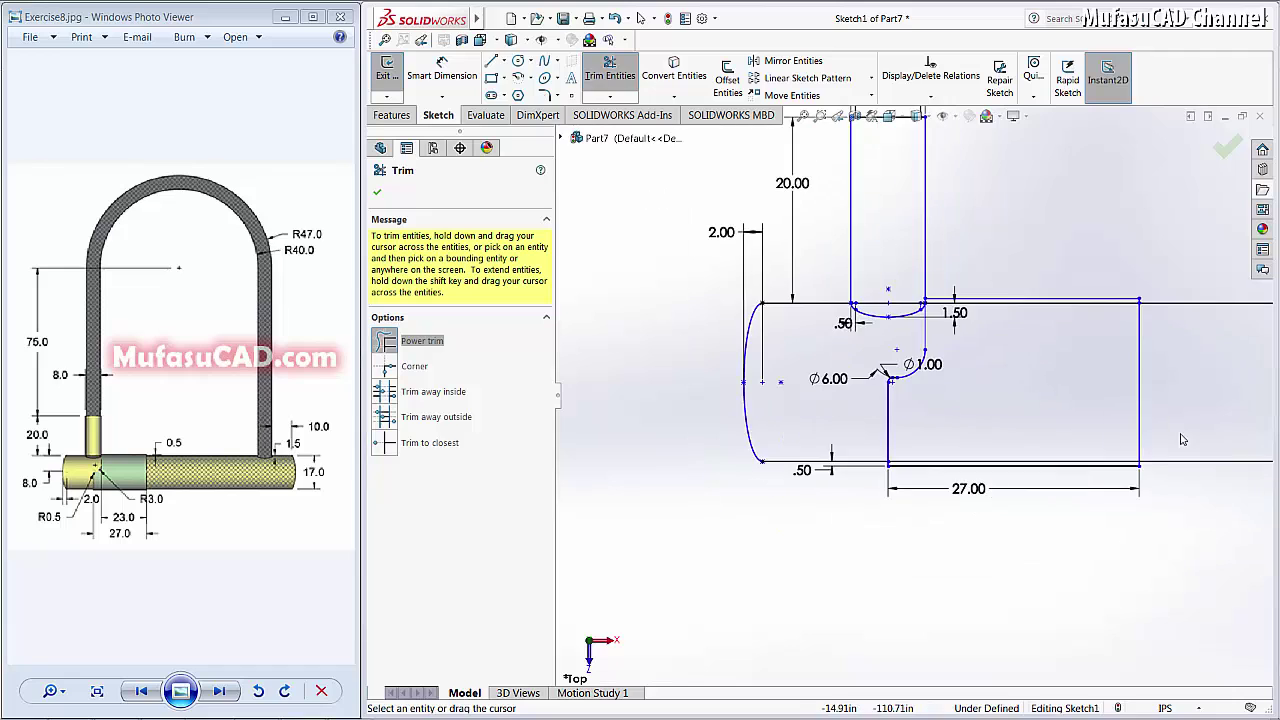
{"action": "scroll", "coordinate": [1181, 439], "scroll_direction": "up", "scroll_amount": 2}
{"action": "scroll", "coordinate": [1182, 438], "scroll_direction": "up", "scroll_amount": 1}
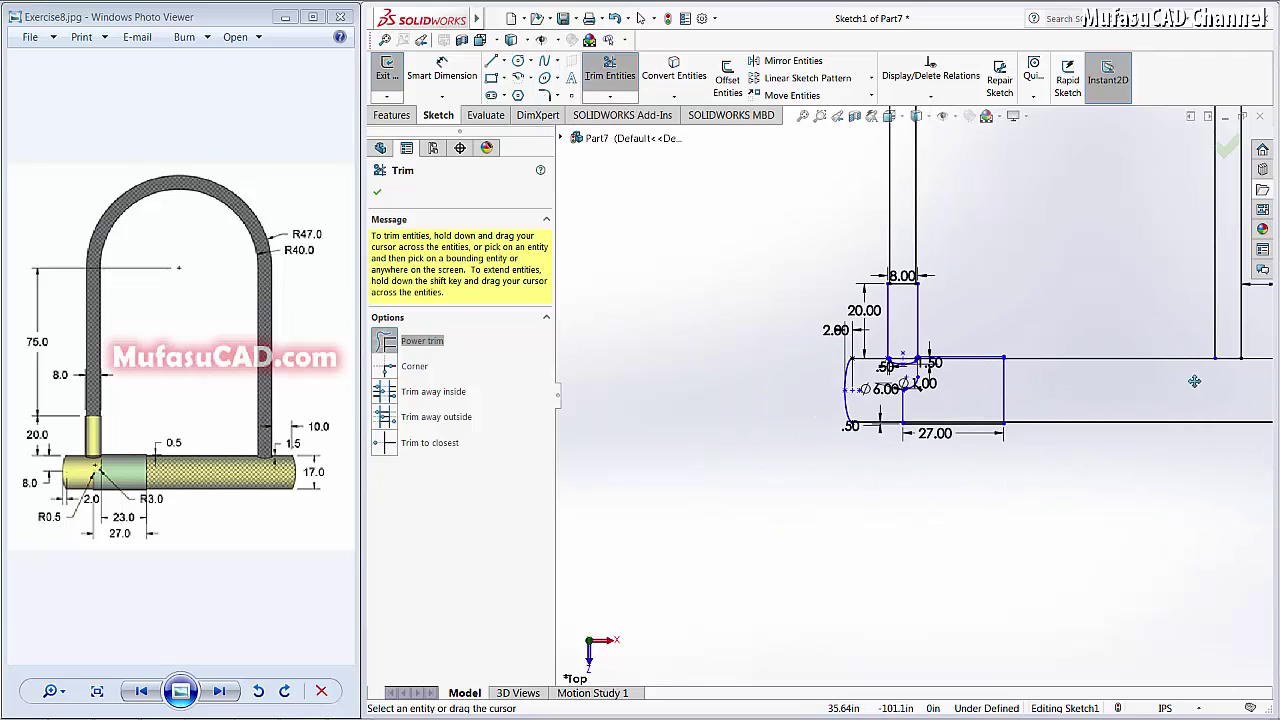
{"action": "middle_click_drag", "start_coordinate": [1194, 381], "coordinate": [903, 471], "text": "ctrl"}
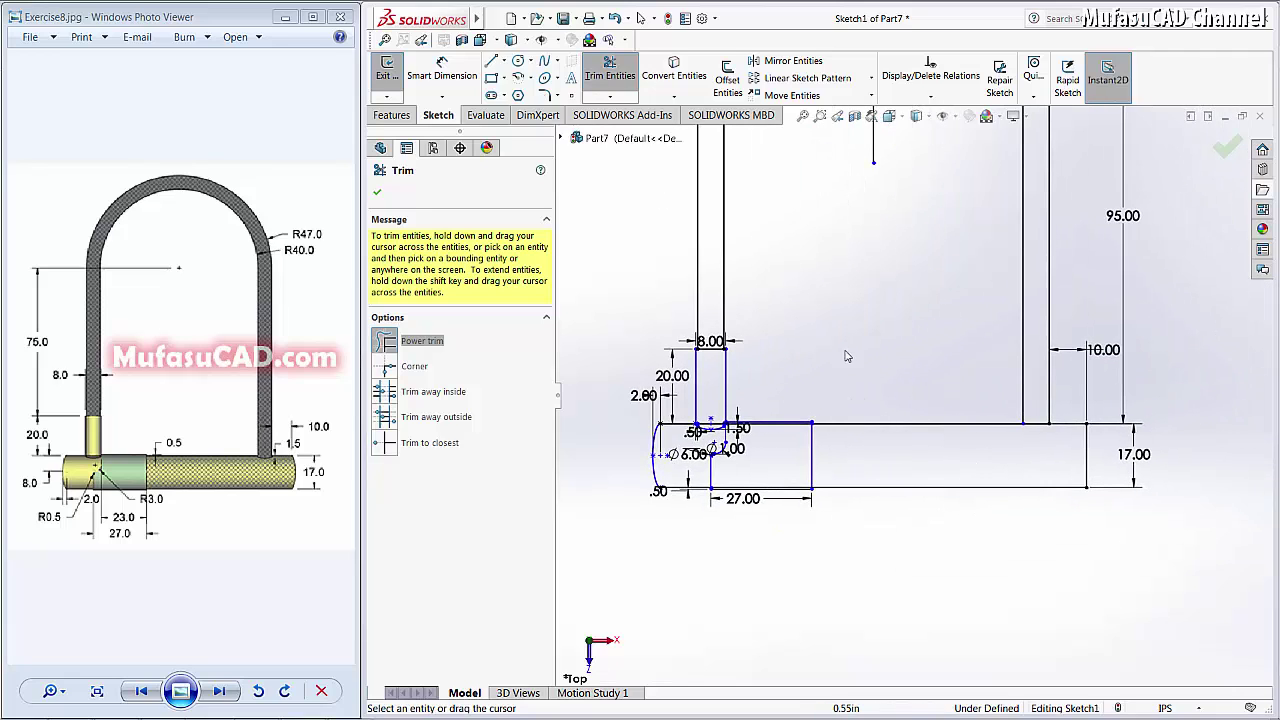
- Mirror Ellipse2 and Ellipse1 about the centre line Line7 to the right side
{"action": "left_click", "coordinate": [790, 61]}
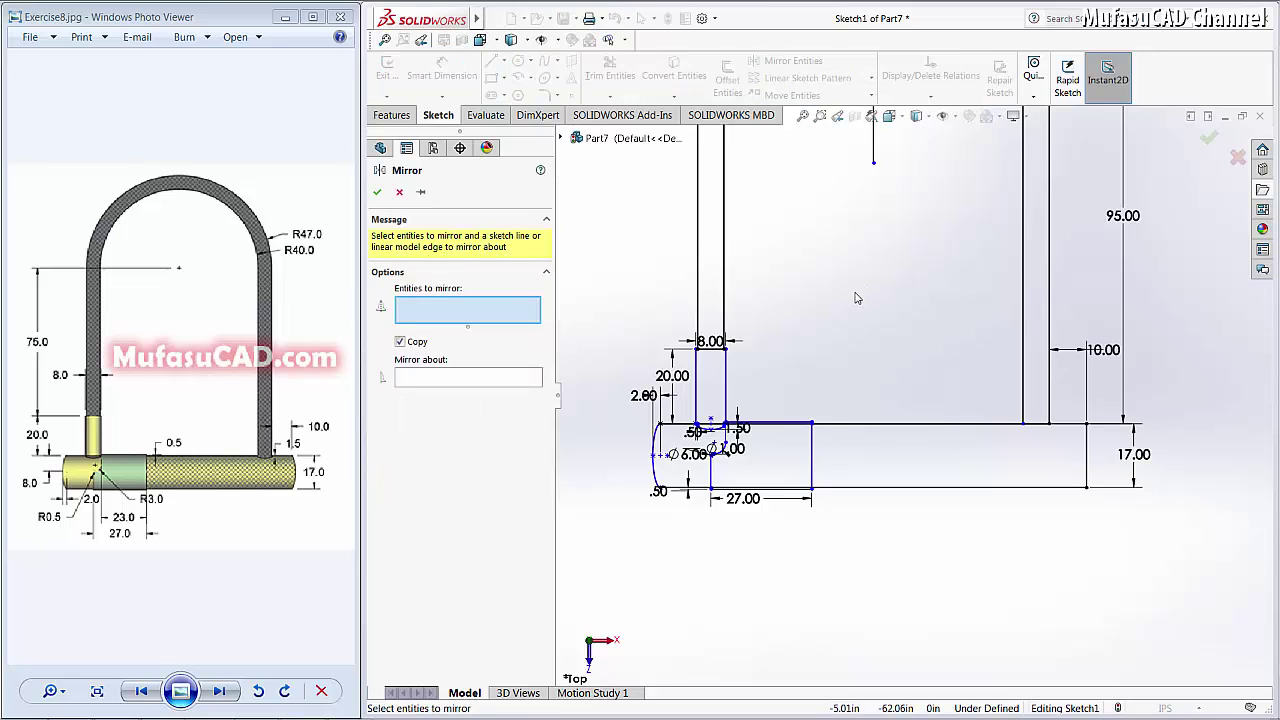
{"action": "scroll", "coordinate": [718, 433], "scroll_direction": "down", "scroll_amount": 3}
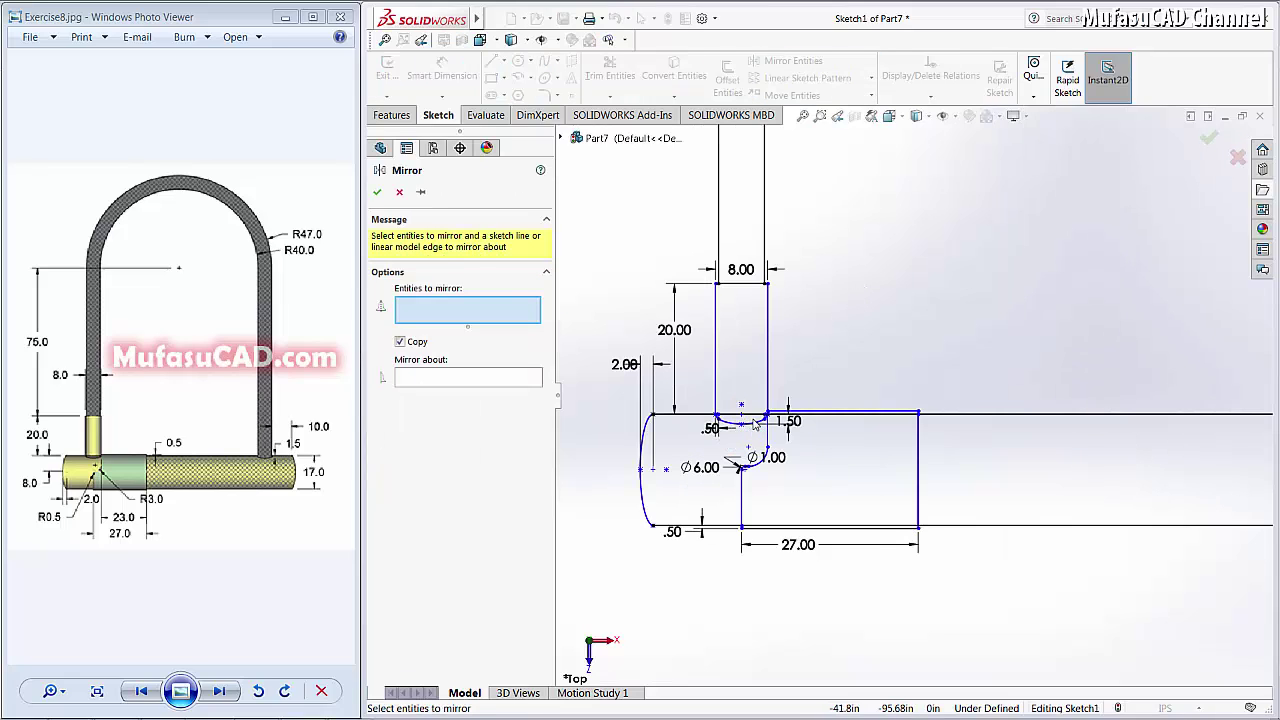
{"action": "left_click", "coordinate": [752, 423]}
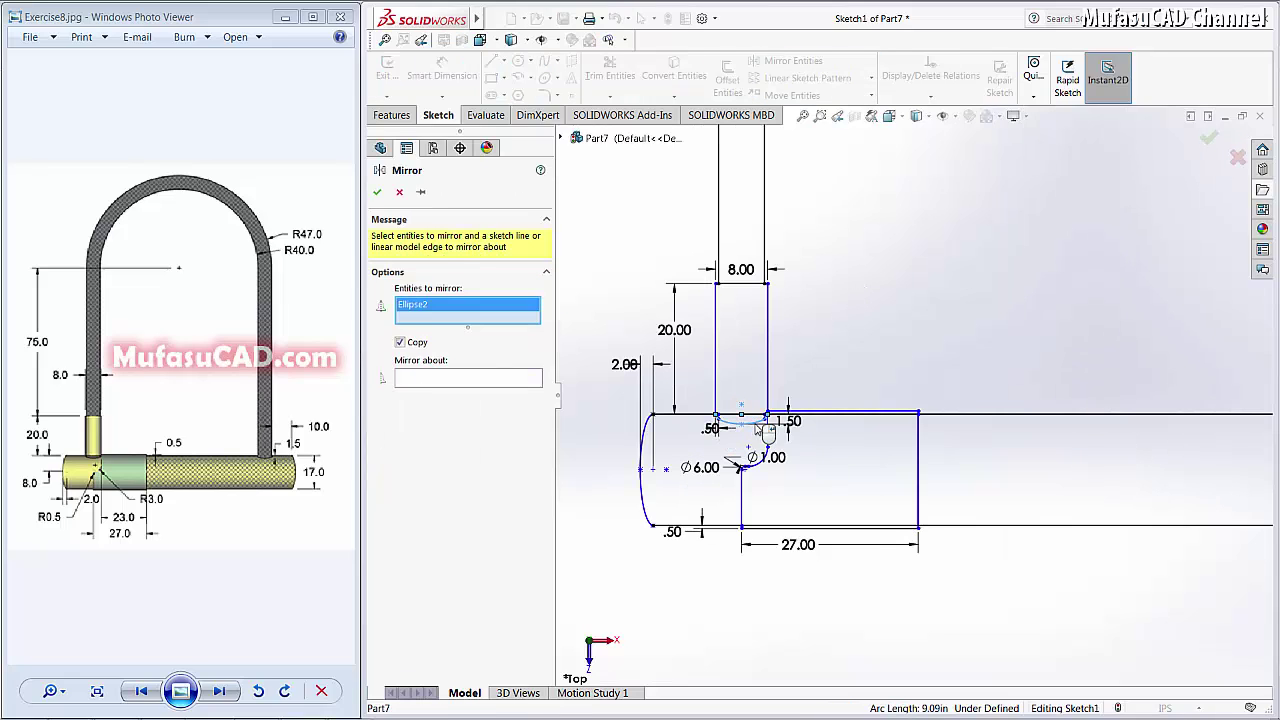
{"action": "left_click", "coordinate": [645, 497]}
{"action": "scroll", "coordinate": [960, 452], "scroll_direction": "up", "scroll_amount": 1}
{"action": "scroll", "coordinate": [960, 452], "scroll_direction": "up", "scroll_amount": 1}
{"action": "scroll", "coordinate": [1063, 457], "scroll_direction": "up", "scroll_amount": 1}
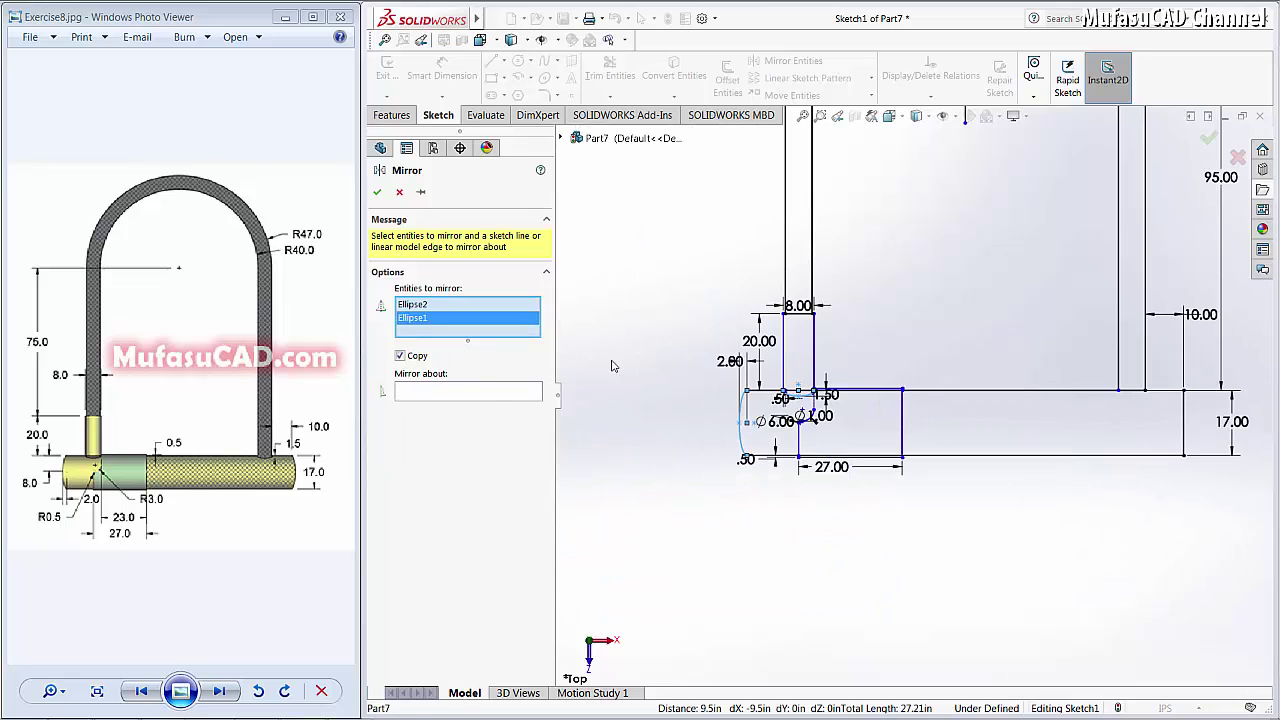
{"action": "left_click", "coordinate": [493, 399]}
{"action": "scroll", "coordinate": [1062, 326], "scroll_direction": "up", "scroll_amount": 1}
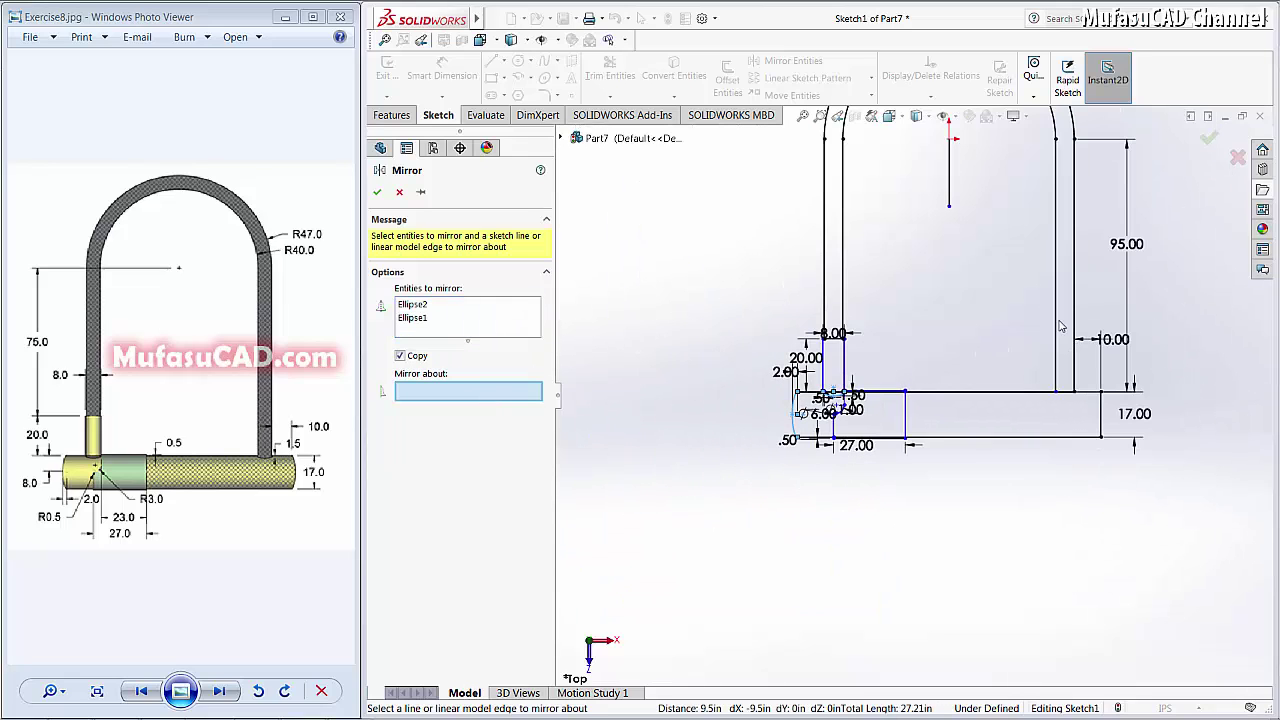
{"action": "left_click", "coordinate": [950, 182]}
{"action": "scroll", "coordinate": [1073, 303], "scroll_direction": "down", "scroll_amount": 1}
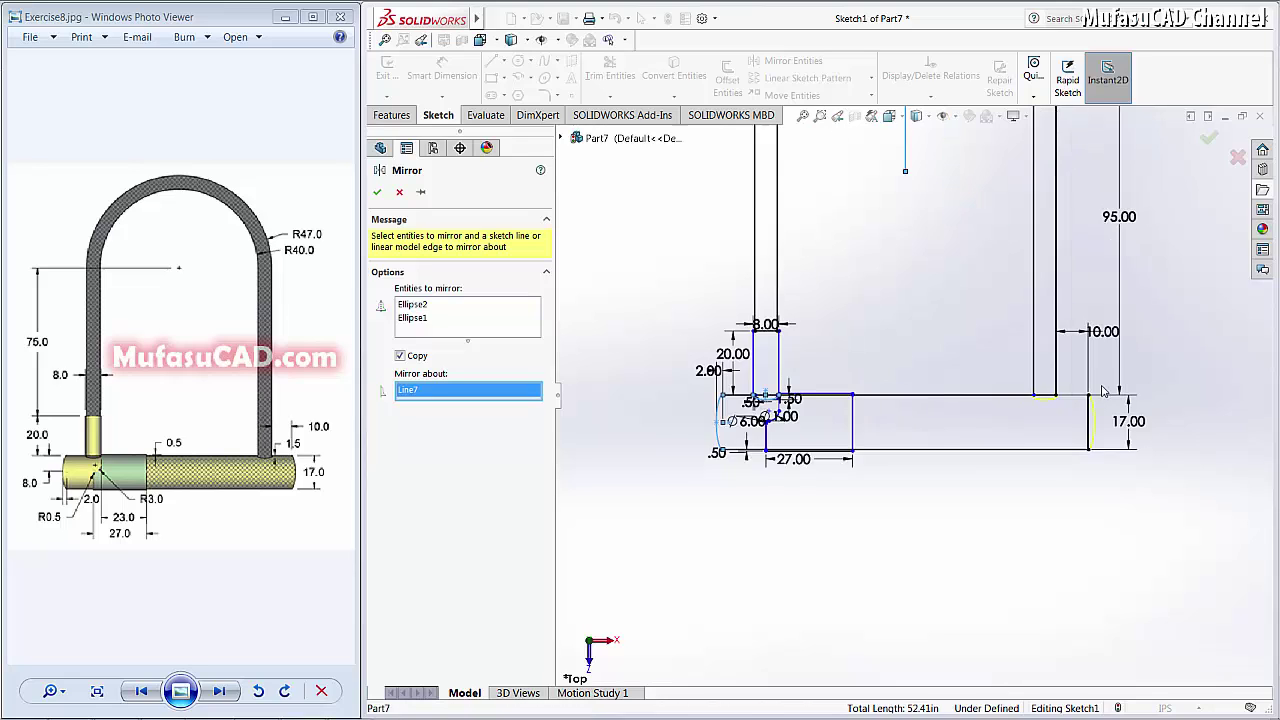
{"action": "scroll", "coordinate": [1045, 408], "scroll_direction": "down", "scroll_amount": 1}
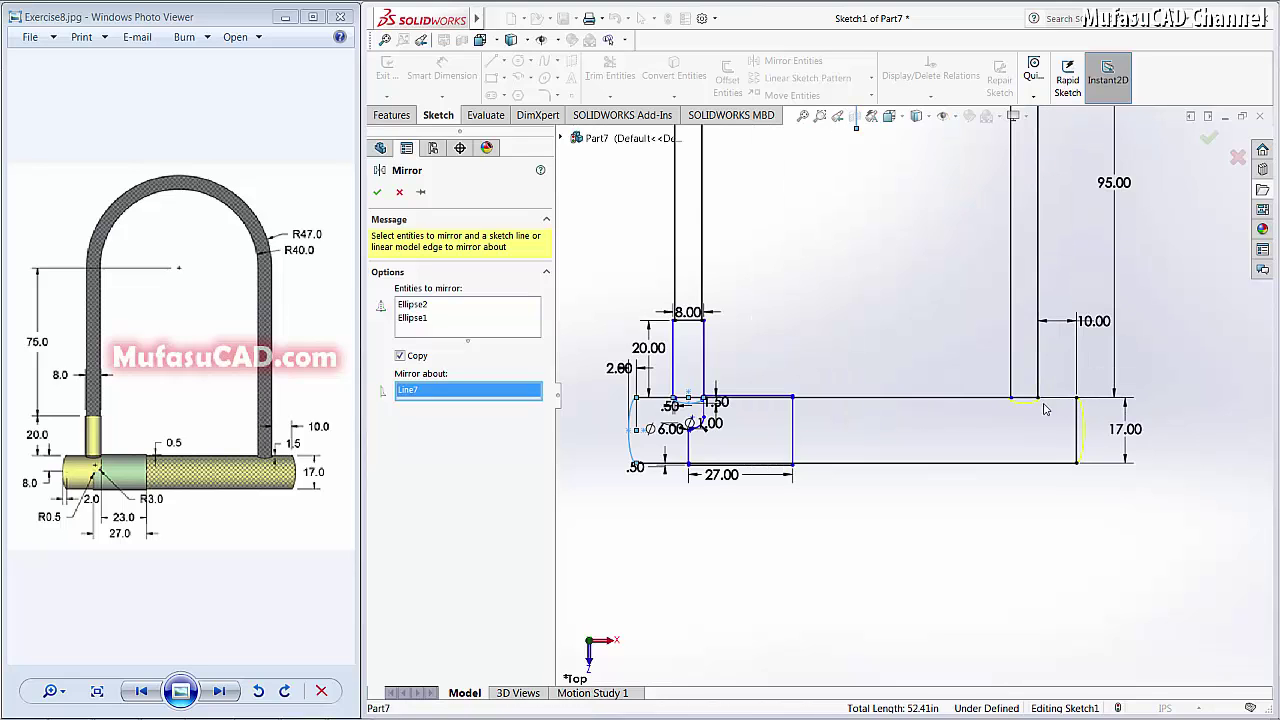
{"action": "left_click", "coordinate": [378, 193]}
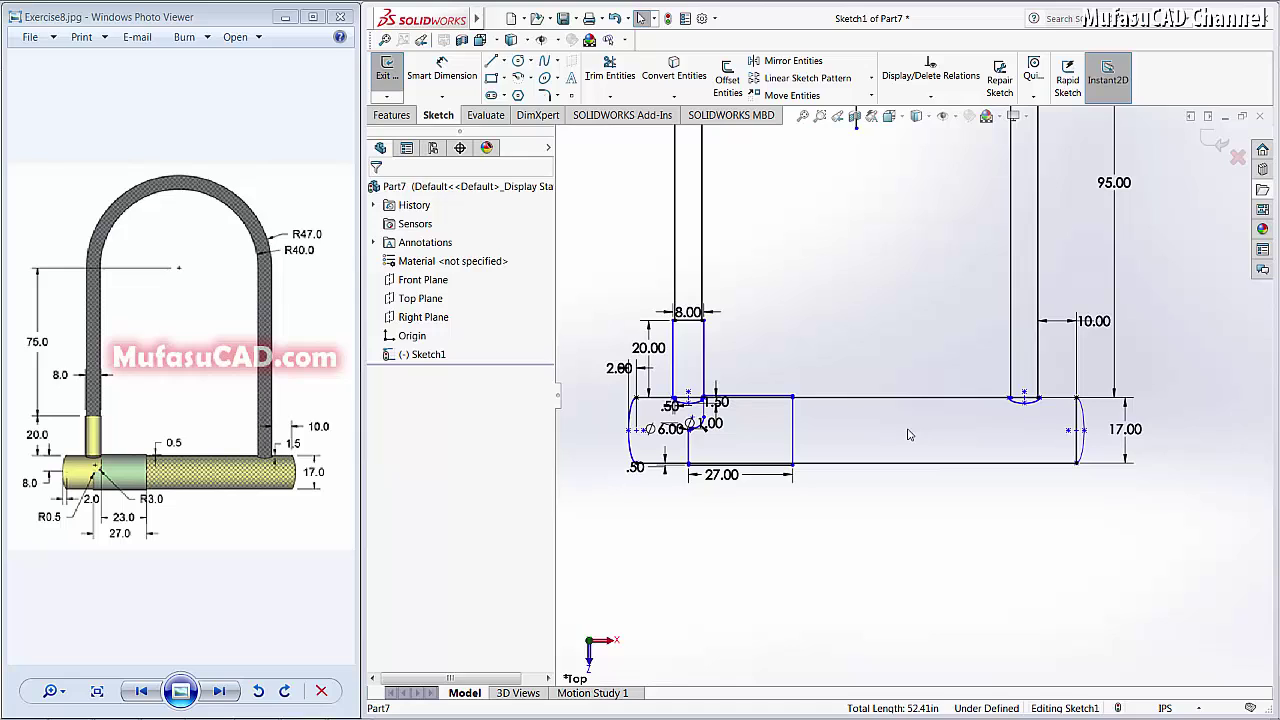
- Trim the straight line inside the right elliptical end and the line beneath the right collar's arc
{"action": "key", "text": "Return"}
{"action": "left_click", "coordinate": [612, 66]}
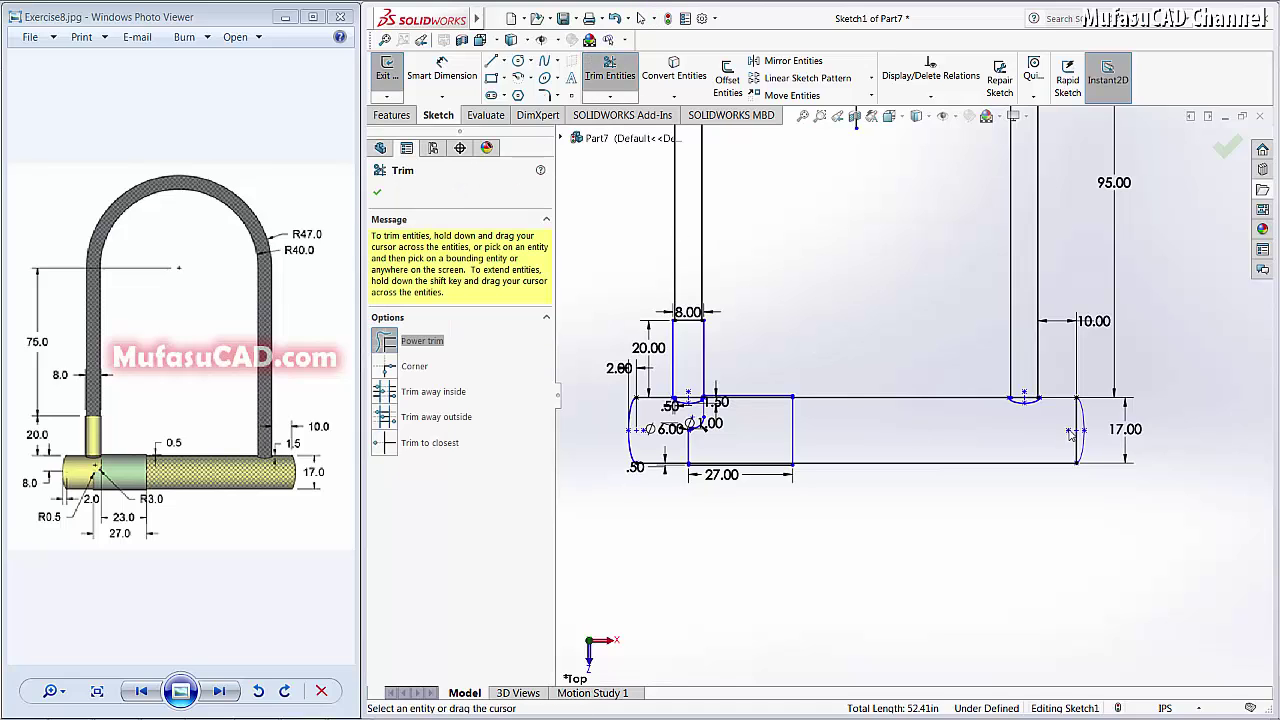
{"action": "scroll", "coordinate": [1070, 435], "scroll_direction": "down", "scroll_amount": 1}
{"action": "scroll", "coordinate": [1050, 420], "scroll_direction": "down", "scroll_amount": 1}
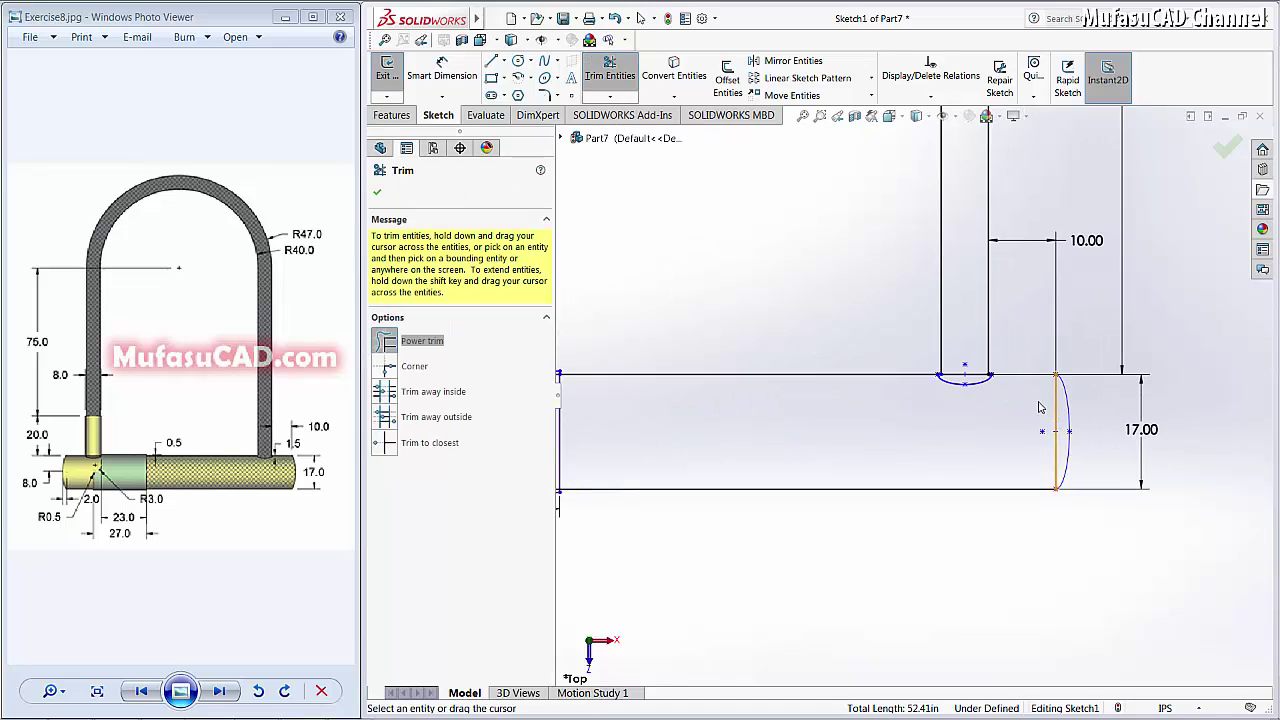
{"action": "left_click", "coordinate": [1056, 420]}
{"action": "scroll", "coordinate": [1000, 375], "scroll_direction": "down", "scroll_amount": 1}
{"action": "scroll", "coordinate": [970, 378], "scroll_direction": "down", "scroll_amount": 1}
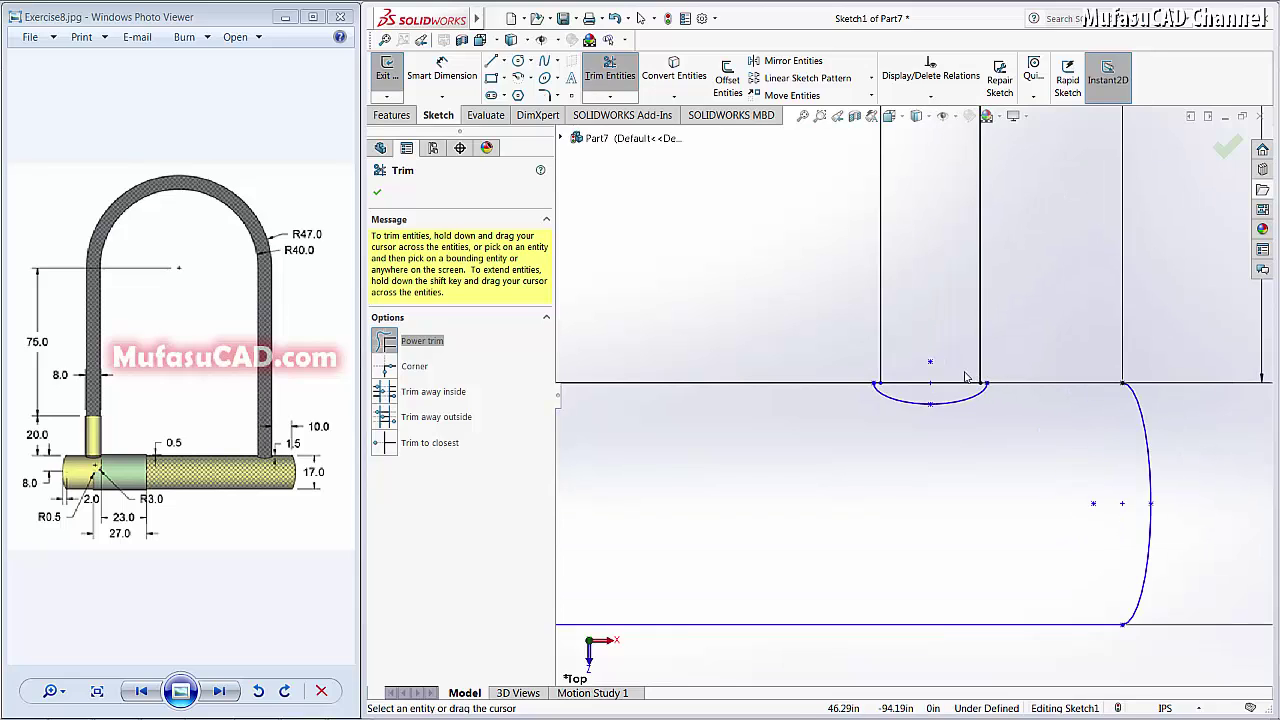
{"action": "scroll", "coordinate": [960, 378], "scroll_direction": "down", "scroll_amount": 1}
{"action": "scroll", "coordinate": [940, 383], "scroll_direction": "down", "scroll_amount": 1}
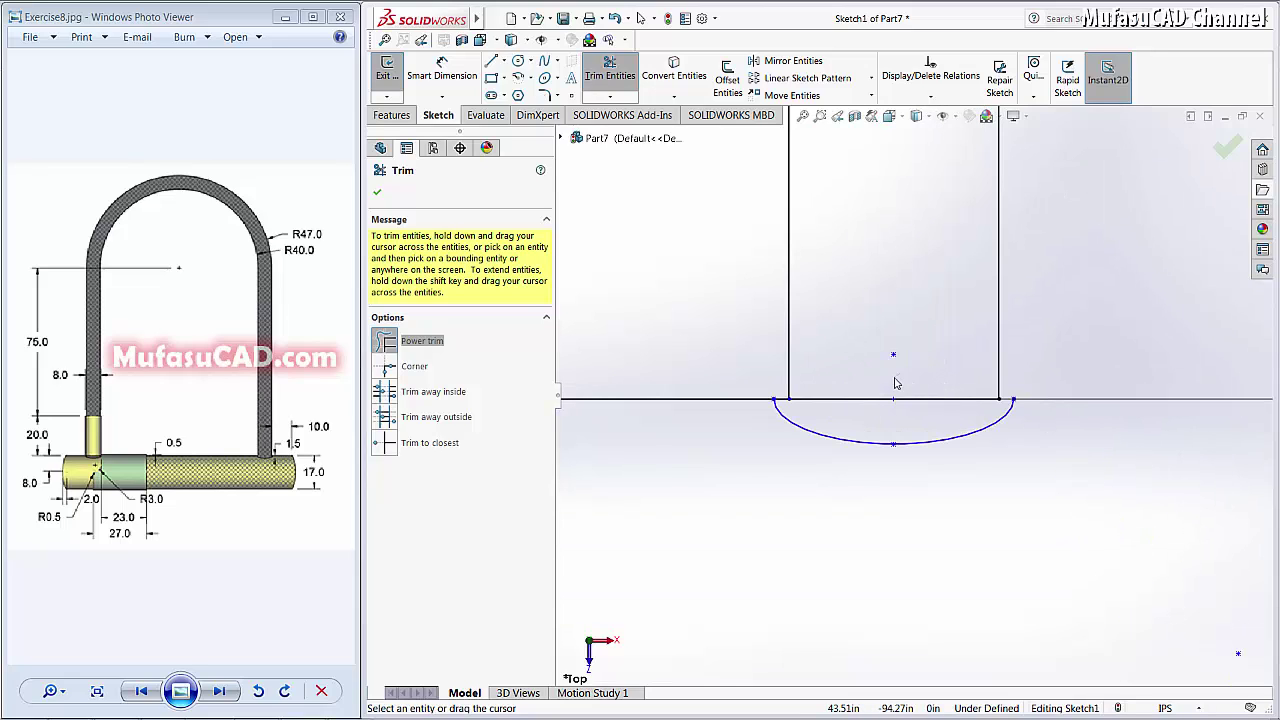
{"action": "left_click_drag", "start_coordinate": [890, 388], "coordinate": [864, 410]}
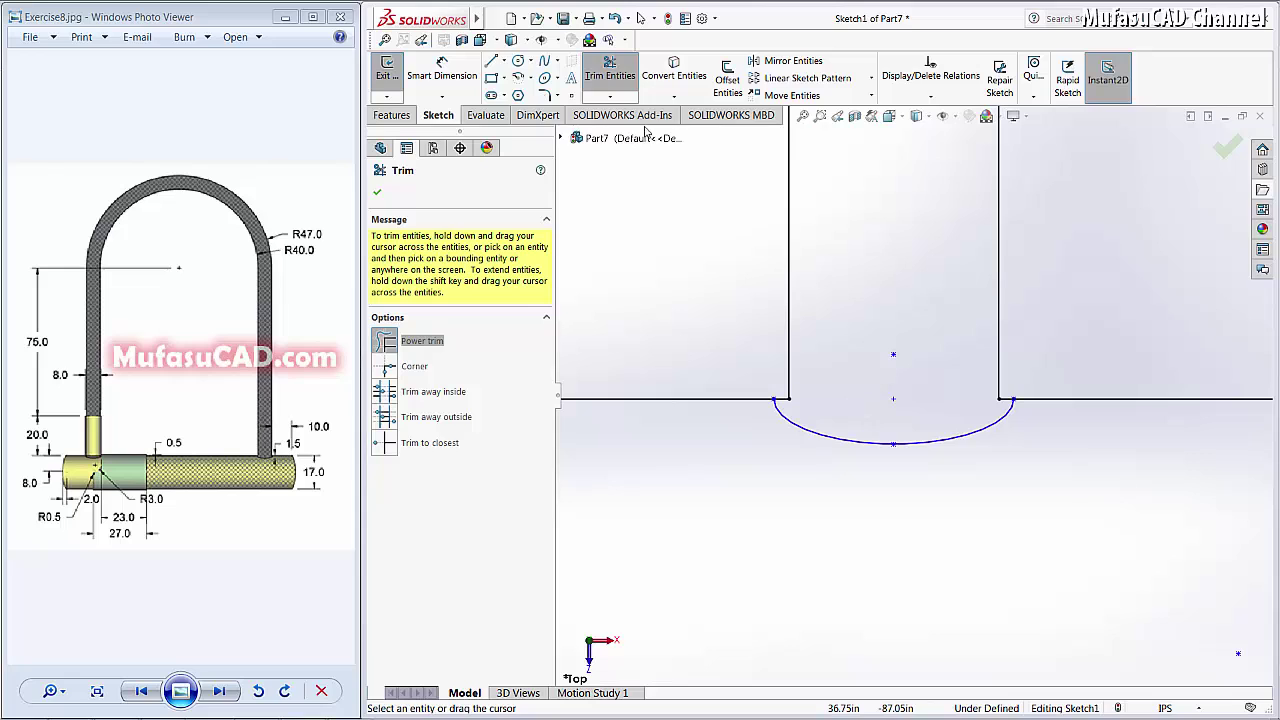
- Start lines at the arc's left and right ends, then cancel both without drawing
{"action": "left_click", "coordinate": [492, 63]}
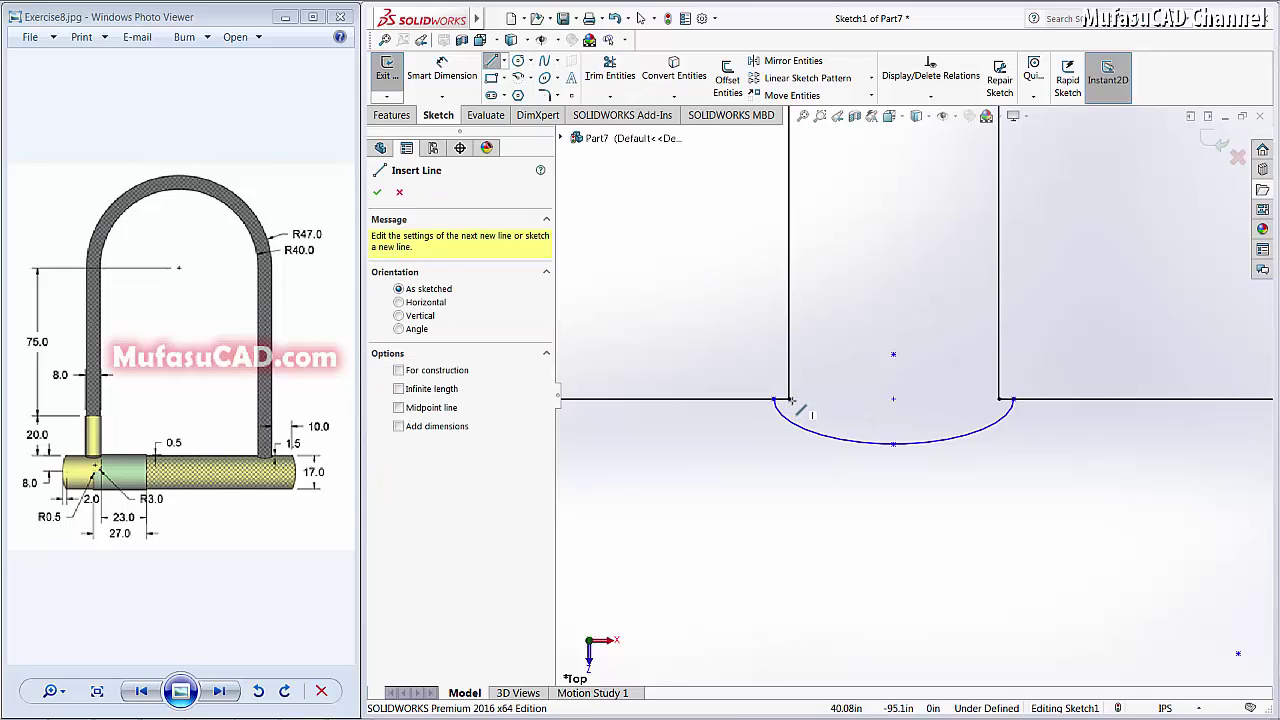
{"action": "left_click", "coordinate": [790, 403]}
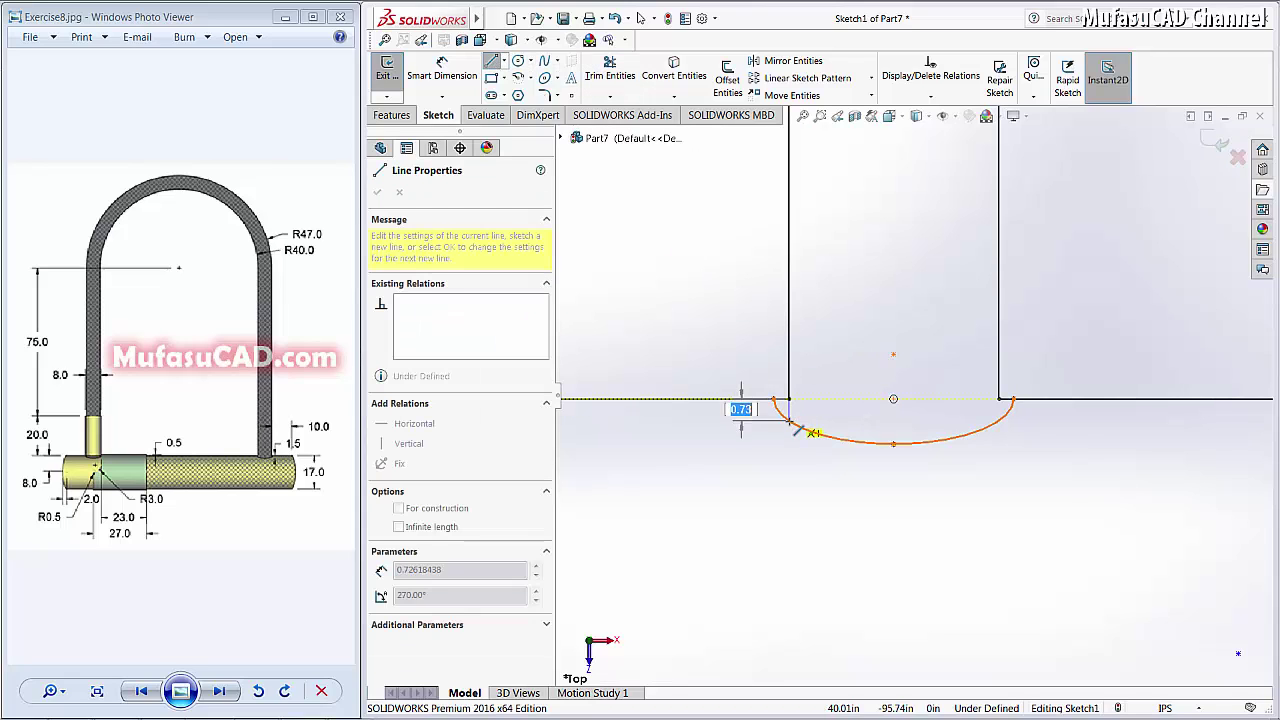
{"action": "right_click", "coordinate": [852, 426]}
{"action": "left_click", "coordinate": [900, 453]}
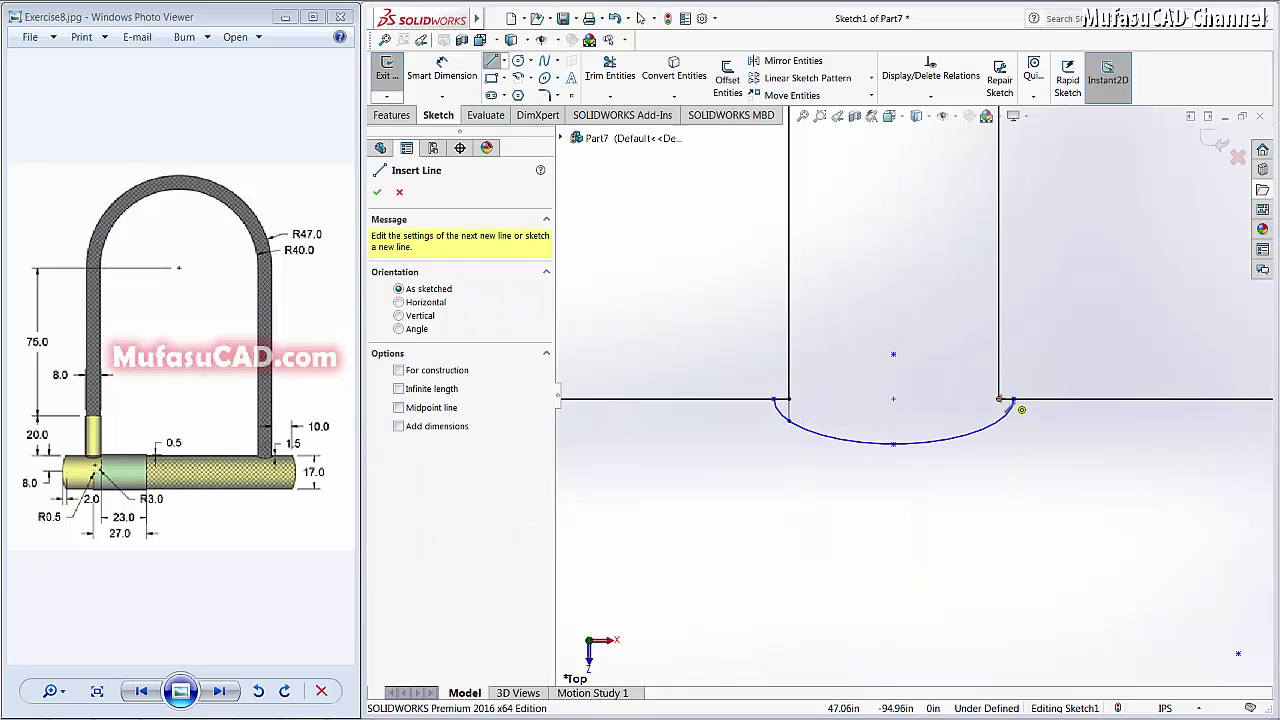
{"action": "left_click", "coordinate": [1014, 402]}
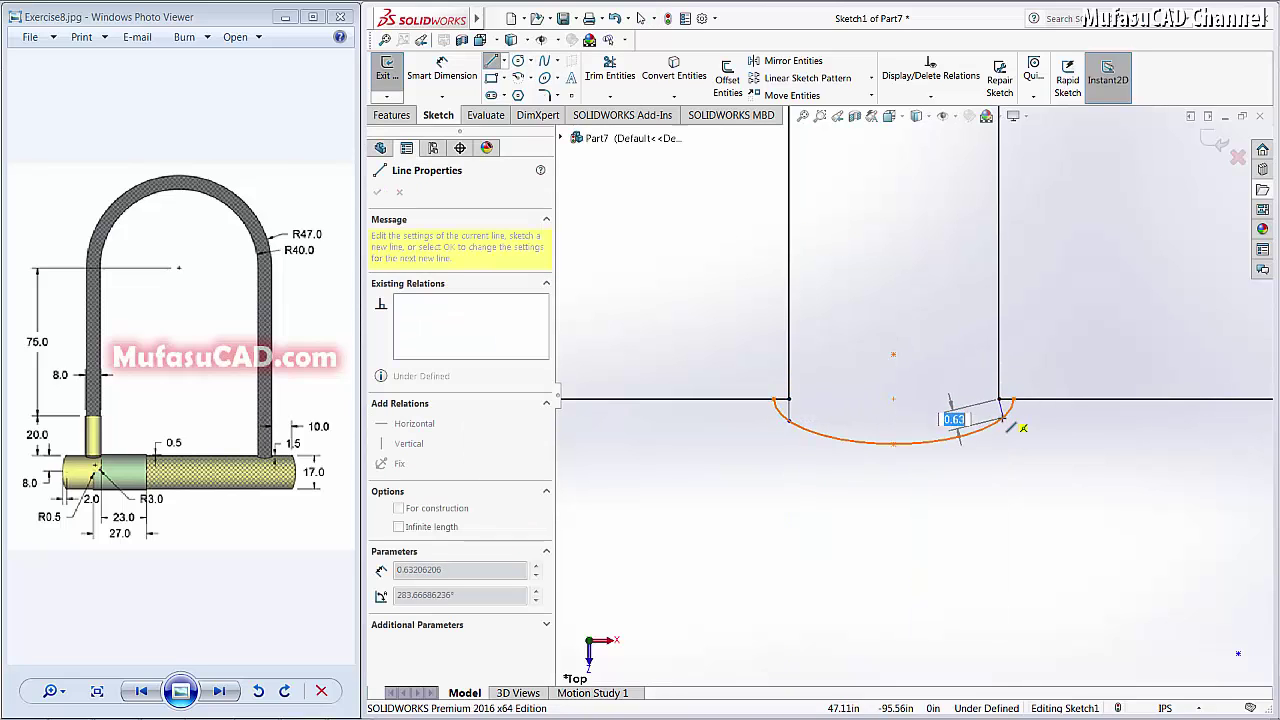
{"action": "right_click", "coordinate": [955, 390]}
{"action": "left_click", "coordinate": [983, 396]}
{"action": "scroll", "coordinate": [914, 399], "scroll_direction": "down", "scroll_amount": 1}
{"action": "scroll", "coordinate": [911, 399], "scroll_direction": "down", "scroll_amount": 1}
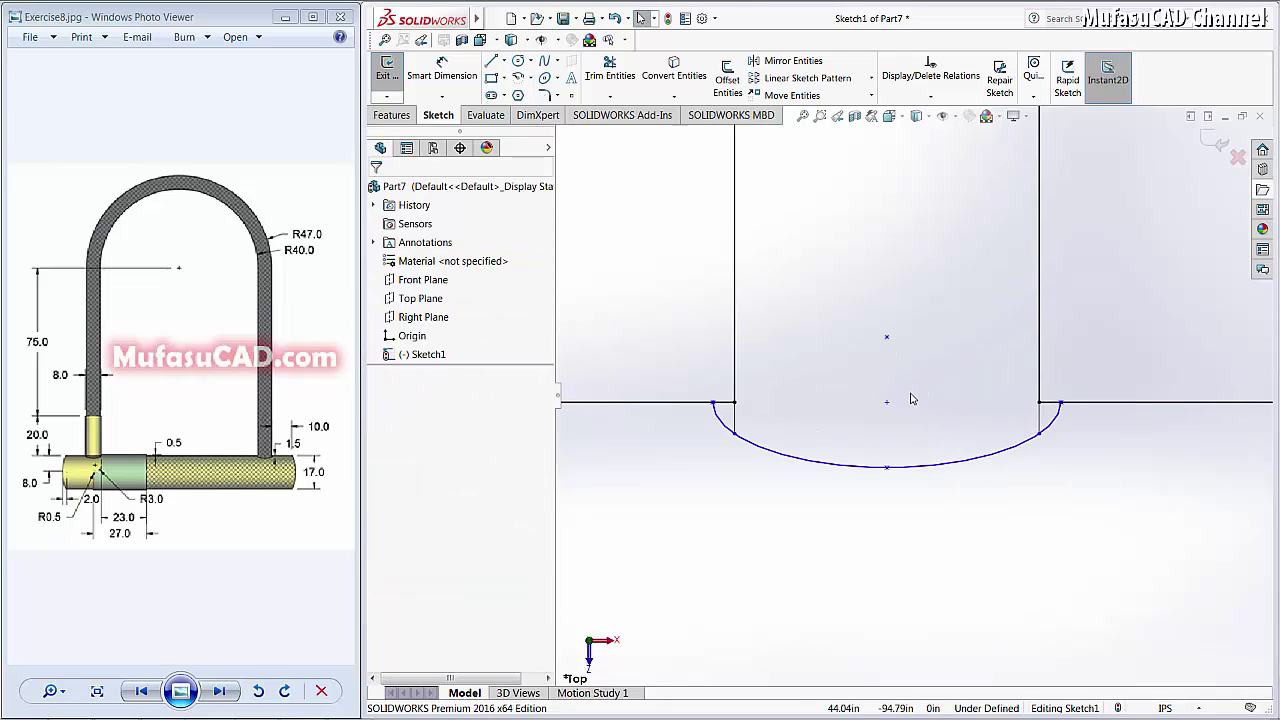
{"action": "scroll", "coordinate": [911, 399], "scroll_direction": "up", "scroll_amount": 1}
{"action": "scroll", "coordinate": [911, 399], "scroll_direction": "up", "scroll_amount": 1}
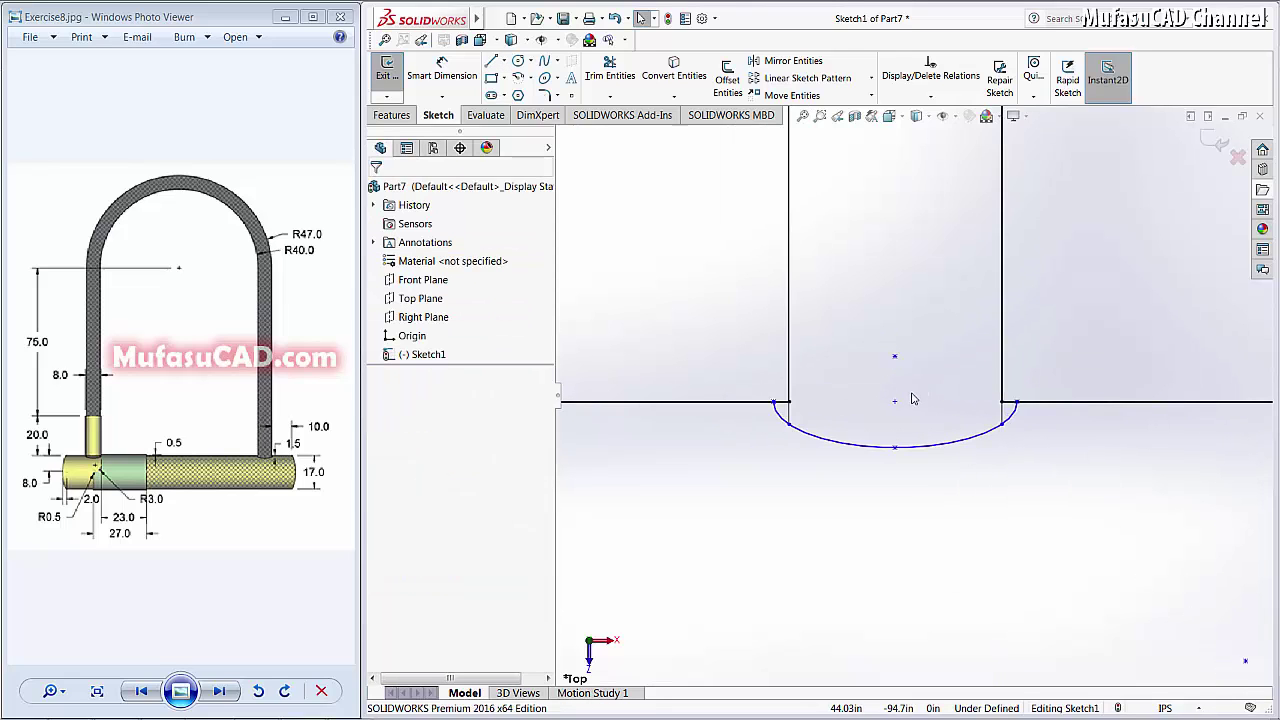
{"action": "scroll", "coordinate": [911, 399], "scroll_direction": "down", "scroll_amount": 2}
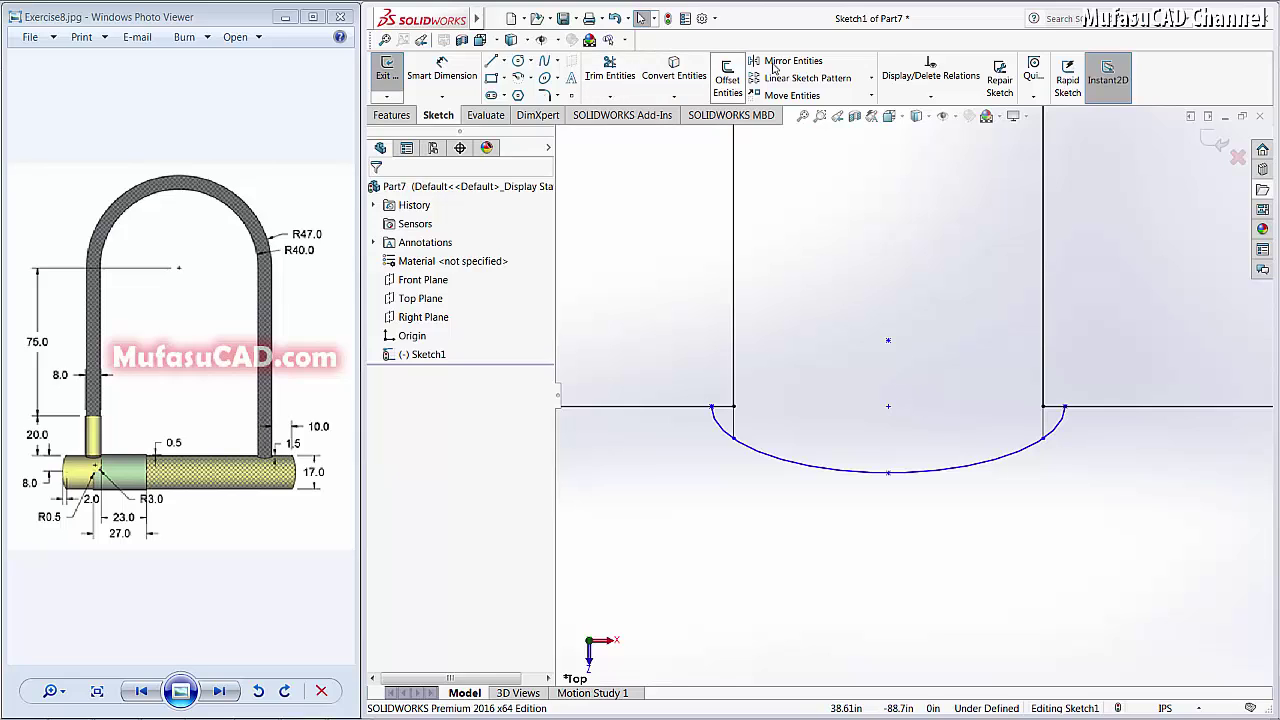
- Trim the body's top line back near both arc ends and accept the trim
{"action": "left_click", "coordinate": [610, 70]}
{"action": "left_click_drag", "start_coordinate": [716, 381], "coordinate": [724, 410]}
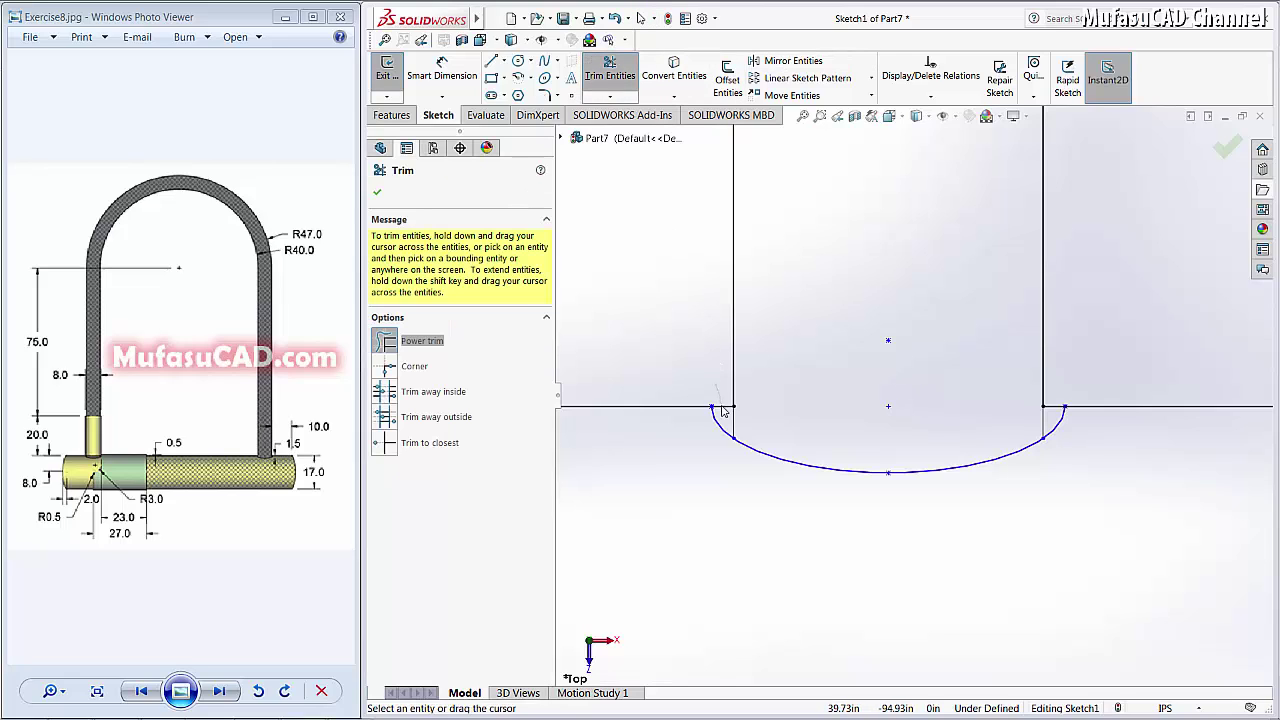
{"action": "left_click_drag", "start_coordinate": [1063, 404], "coordinate": [1052, 420]}
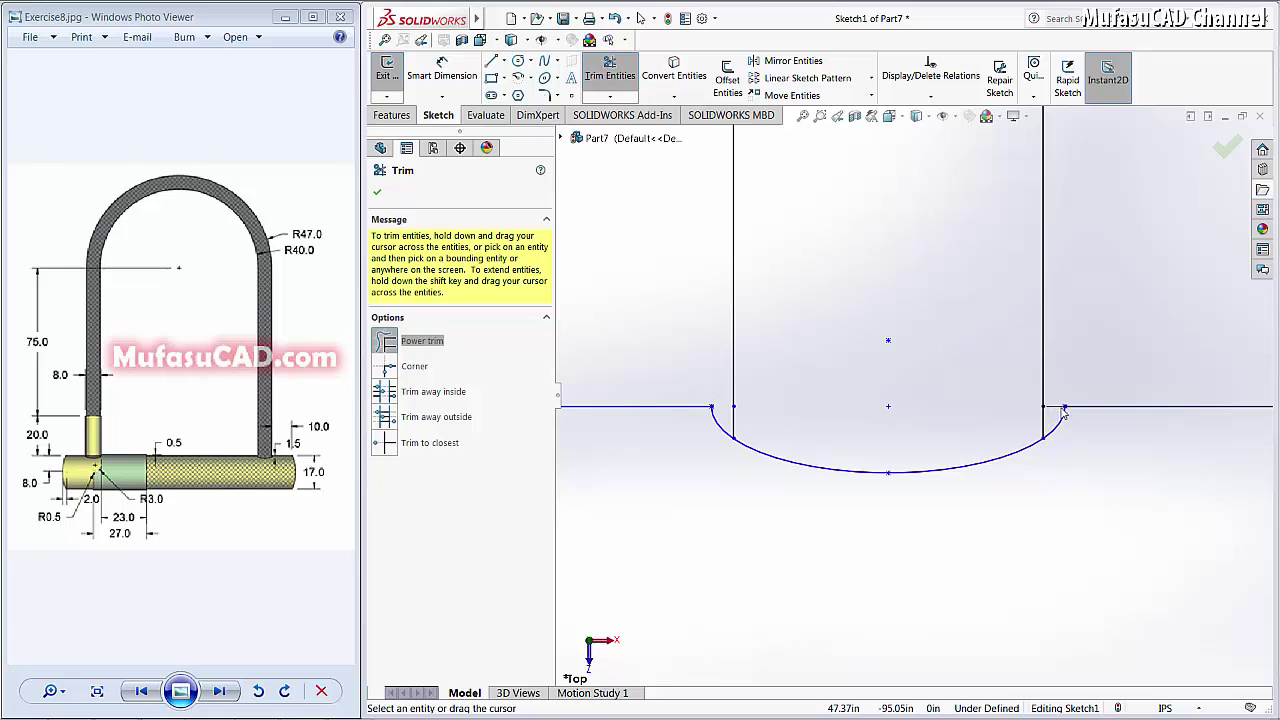
{"action": "middle_click_drag", "start_coordinate": [1054, 418], "coordinate": [1012, 428], "text": "ctrl"}
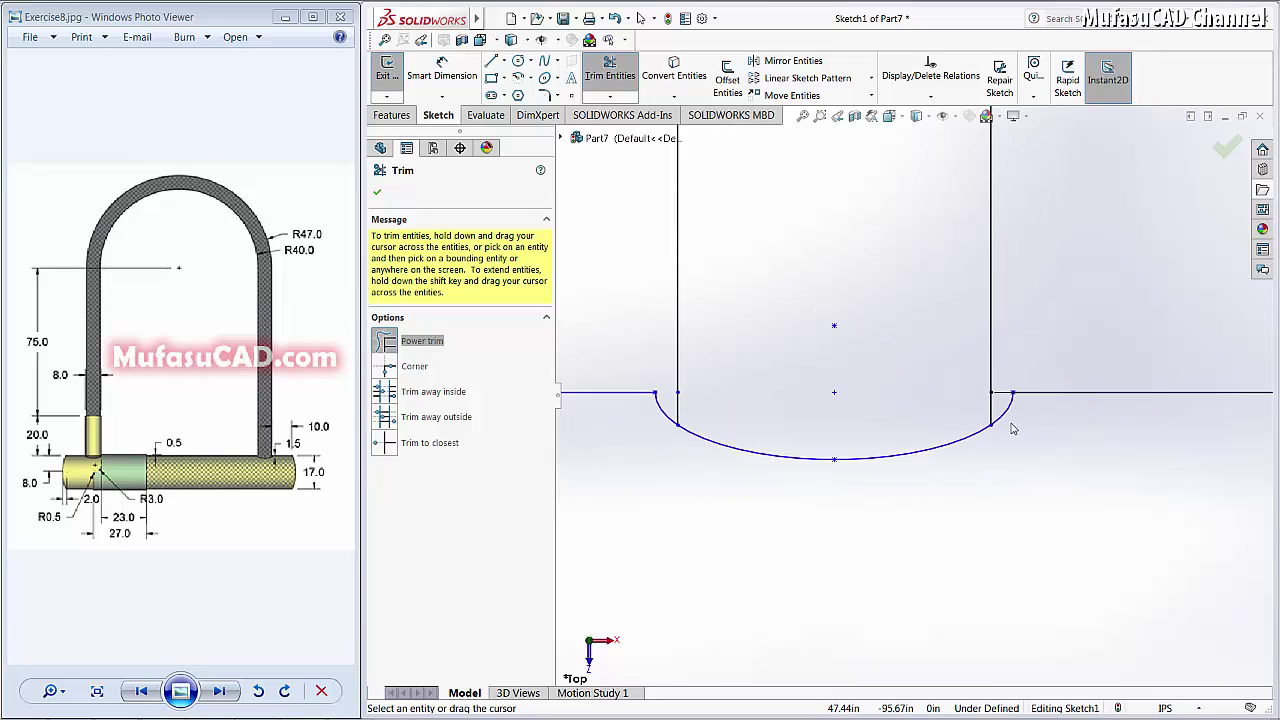
{"action": "scroll", "coordinate": [1012, 428], "scroll_direction": "up", "scroll_amount": 2}
{"action": "scroll", "coordinate": [1012, 428], "scroll_direction": "up", "scroll_amount": 2}
{"action": "scroll", "coordinate": [1012, 428], "scroll_direction": "up", "scroll_amount": 2}
{"action": "scroll", "coordinate": [1012, 428], "scroll_direction": "up", "scroll_amount": 2}
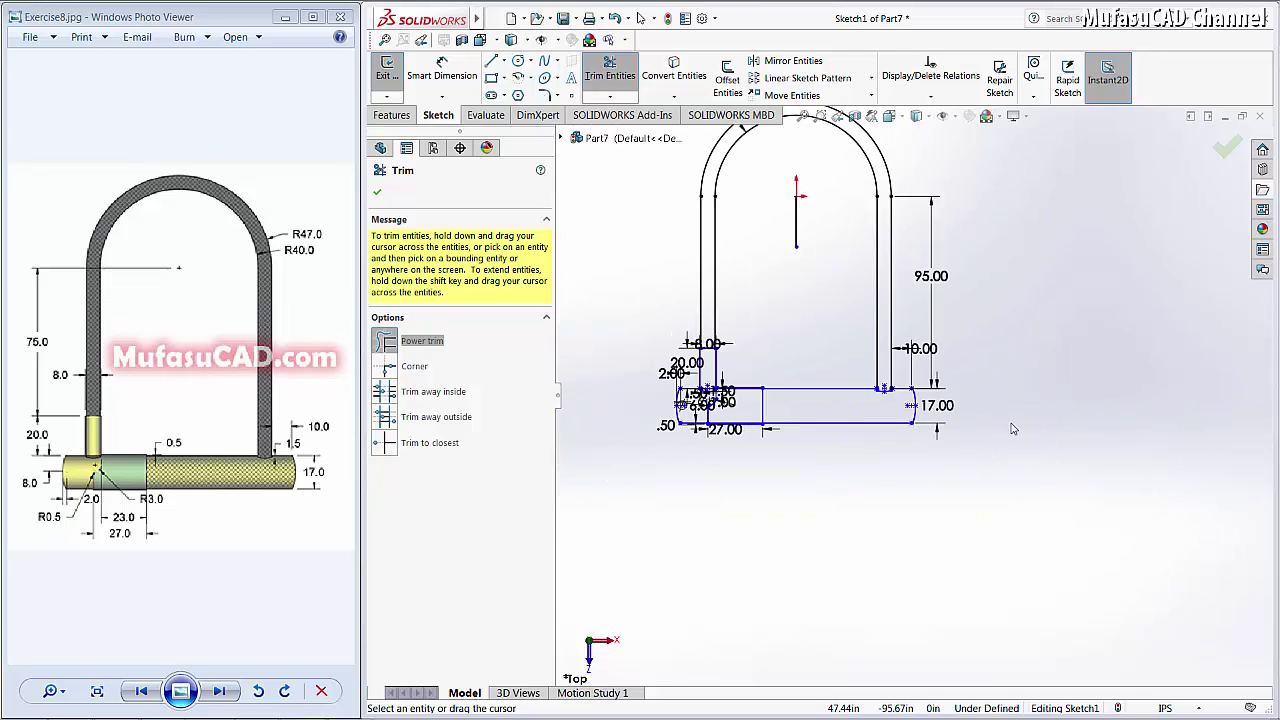
{"action": "scroll", "coordinate": [729, 163], "scroll_direction": "down", "scroll_amount": 1}
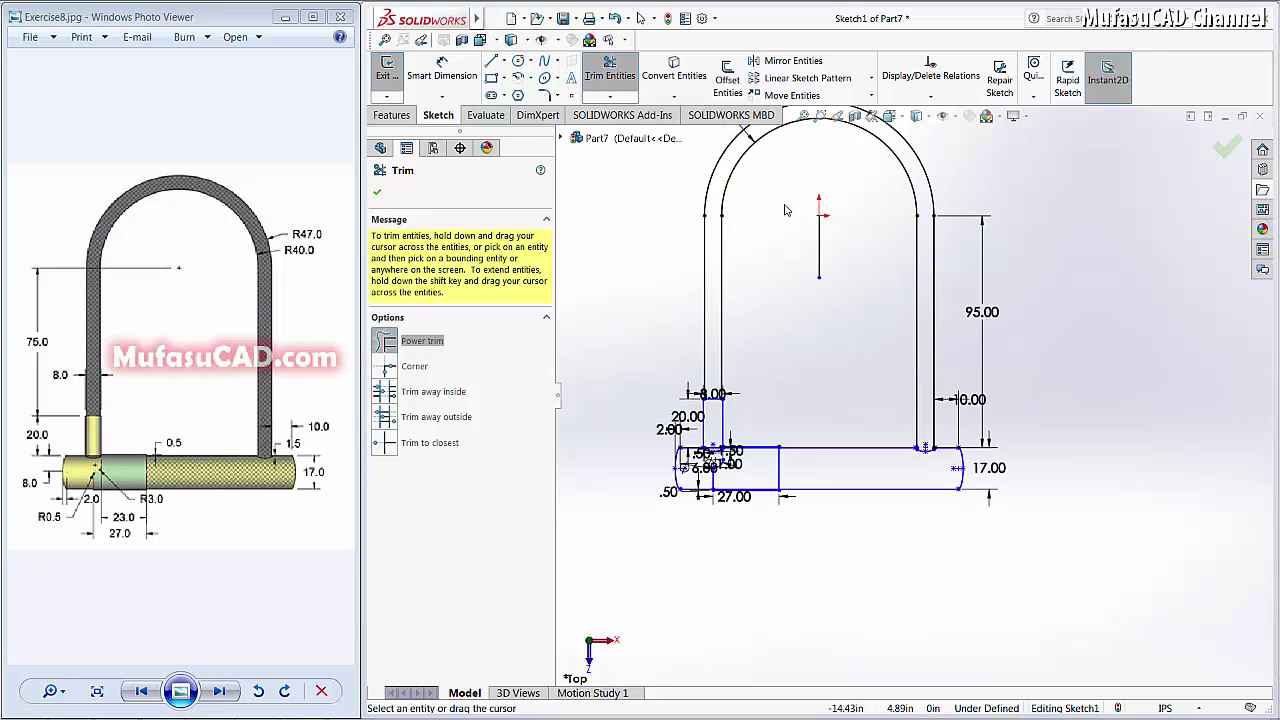
{"action": "left_click", "coordinate": [1226, 150]}
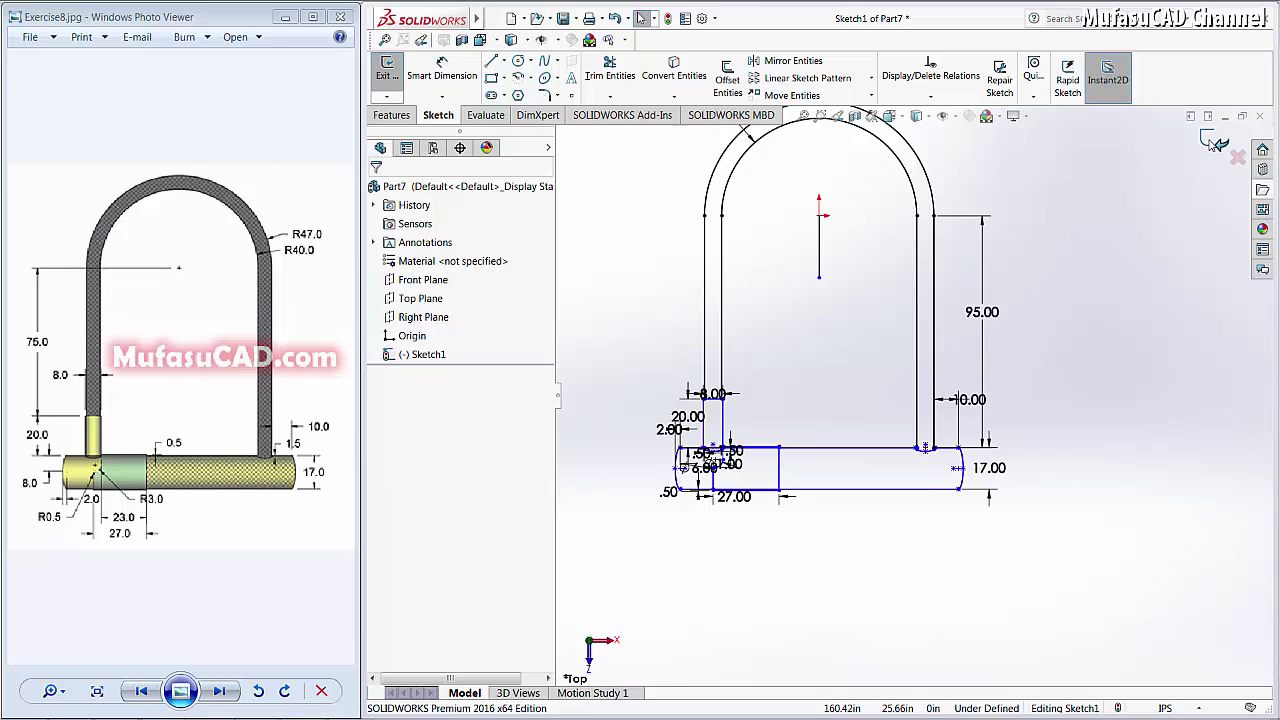
{"action": "left_click", "coordinate": [1213, 143]}
{"action": "scroll", "coordinate": [872, 320], "scroll_direction": "down", "scroll_amount": 2}
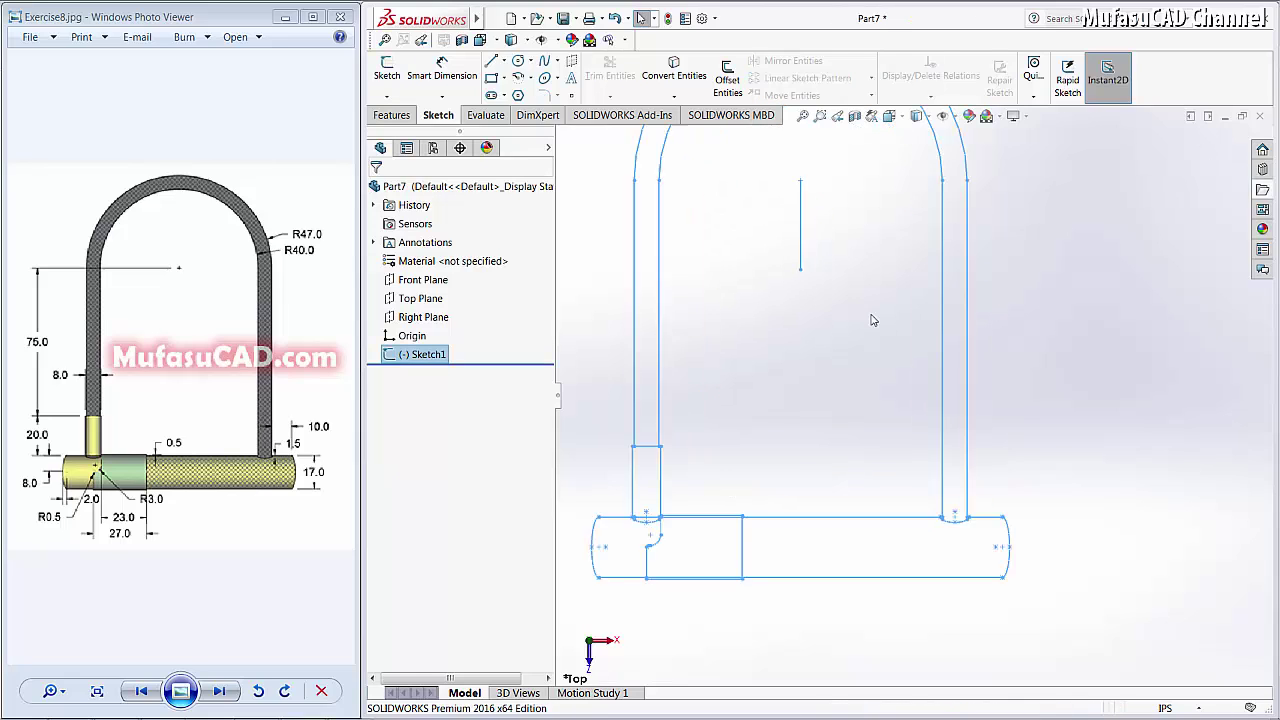
{"action": "scroll", "coordinate": [872, 320], "scroll_direction": "up", "scroll_amount": 2}
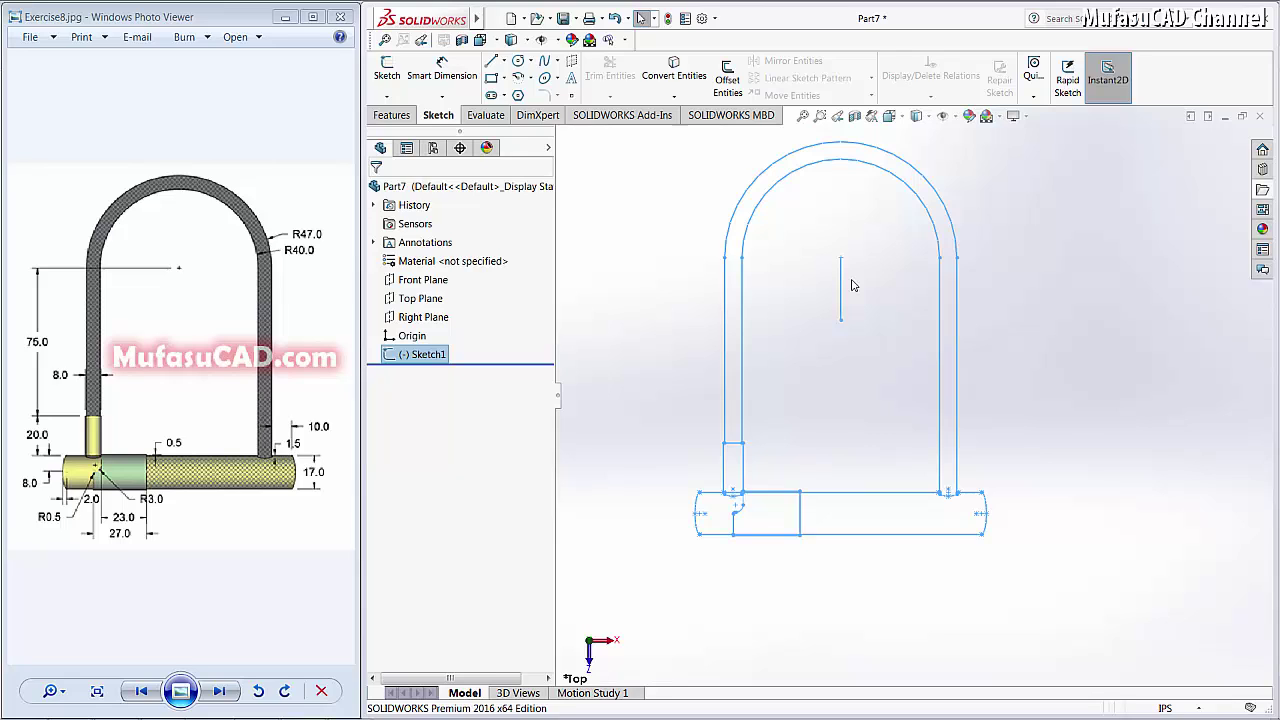
{"action": "scroll", "coordinate": [848, 302], "scroll_direction": "down", "scroll_amount": 1}
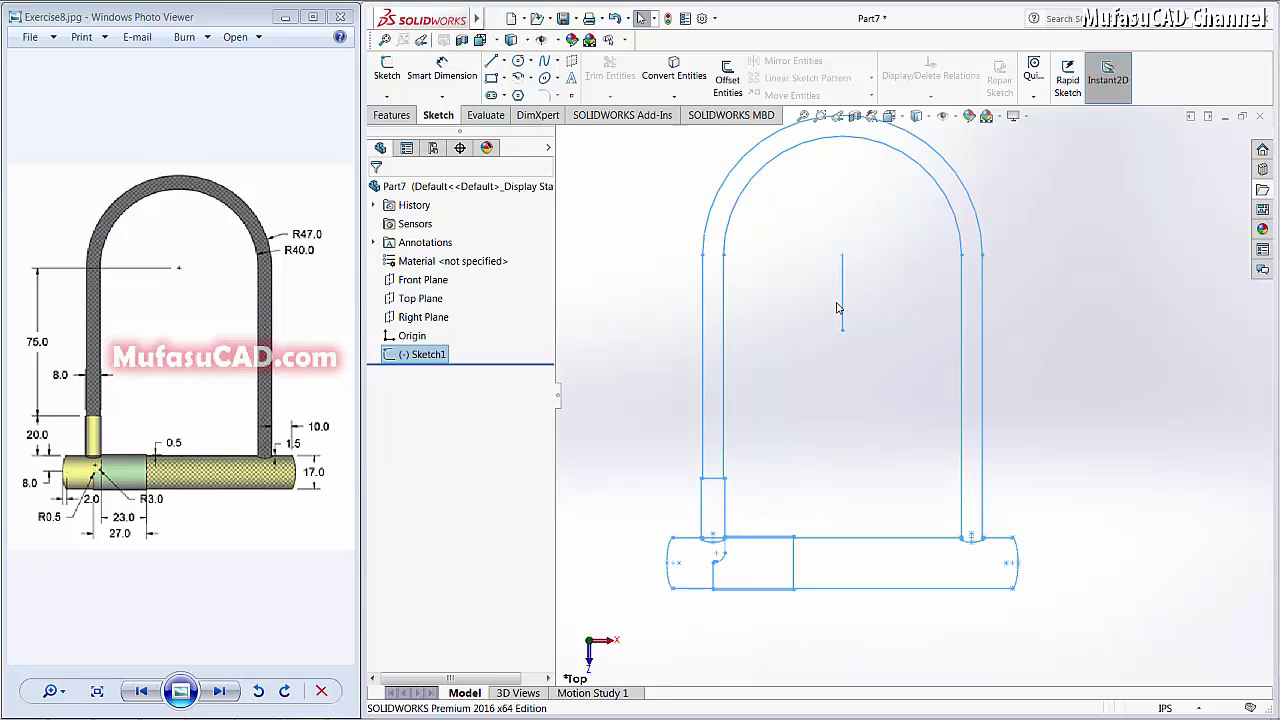
{"action": "scroll", "coordinate": [752, 553], "scroll_direction": "down", "scroll_amount": 2}
{"action": "scroll", "coordinate": [752, 553], "scroll_direction": "down", "scroll_amount": 1}
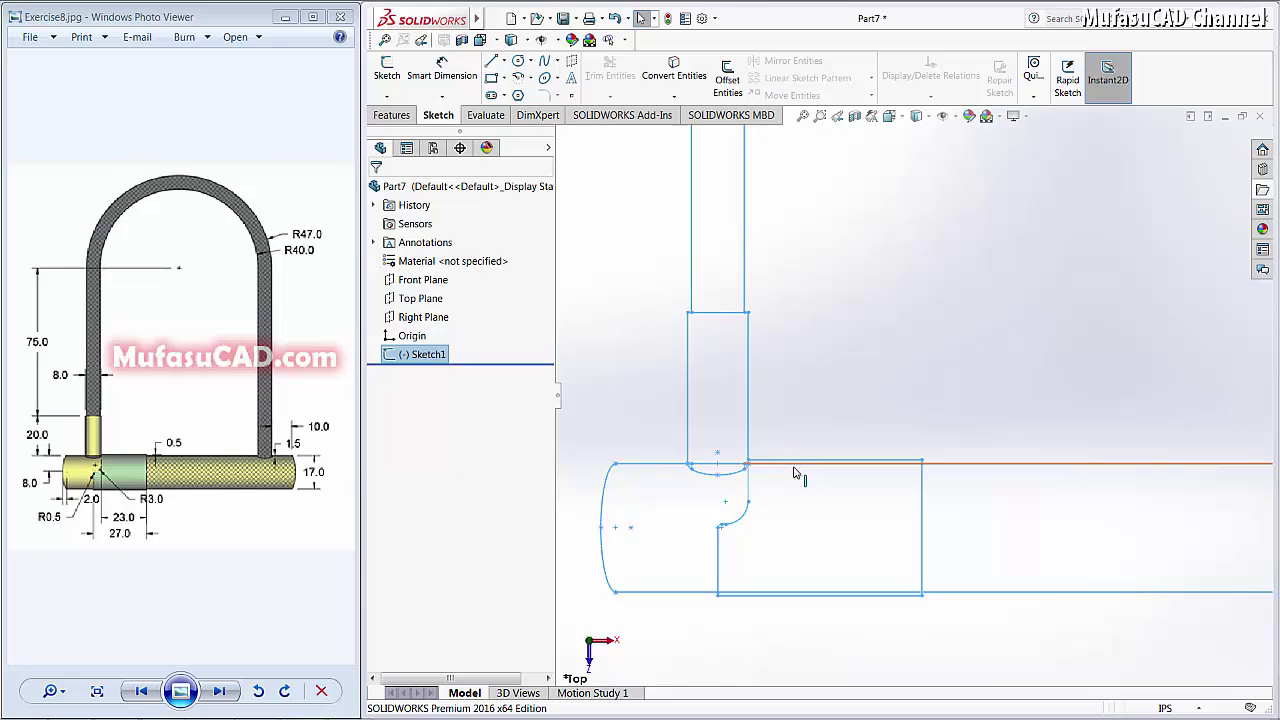
{"action": "scroll", "coordinate": [797, 473], "scroll_direction": "up", "scroll_amount": 1}
{"action": "scroll", "coordinate": [800, 472], "scroll_direction": "up", "scroll_amount": 1}
{"action": "left_click", "coordinate": [966, 424]}
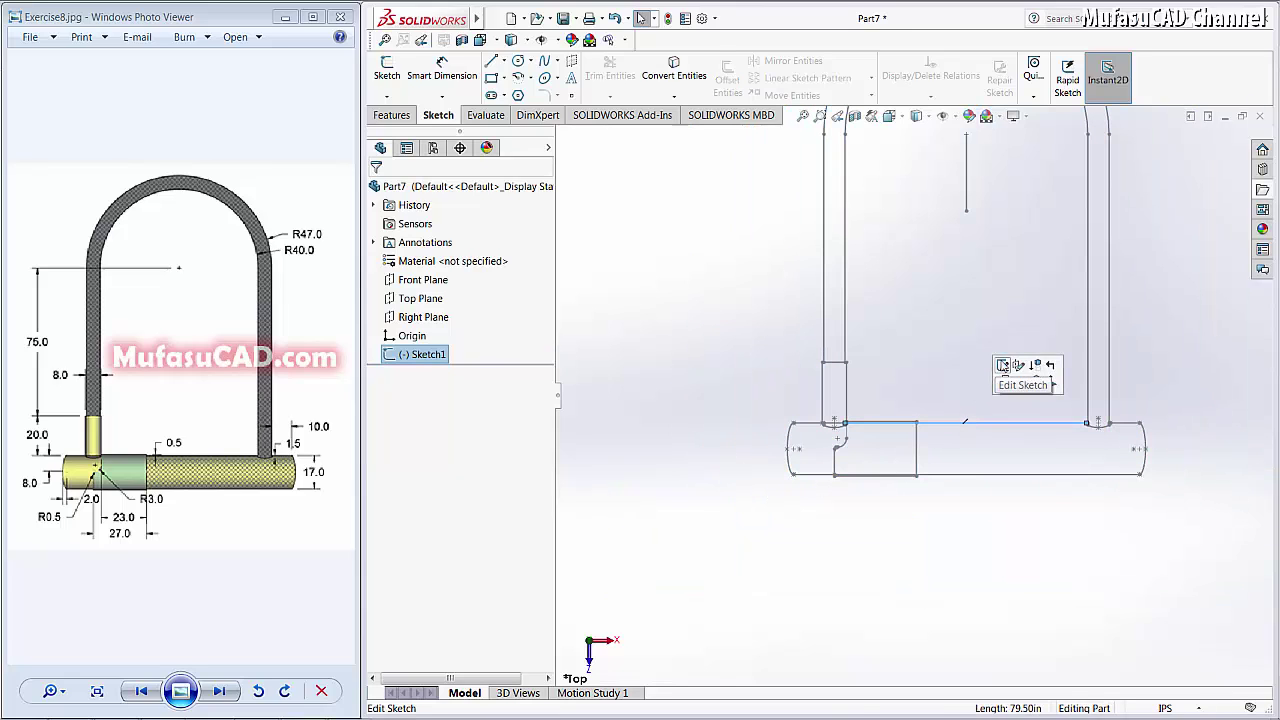
{"action": "left_click", "coordinate": [1002, 365]}
{"action": "scroll", "coordinate": [900, 450], "scroll_direction": "up", "scroll_amount": 5}
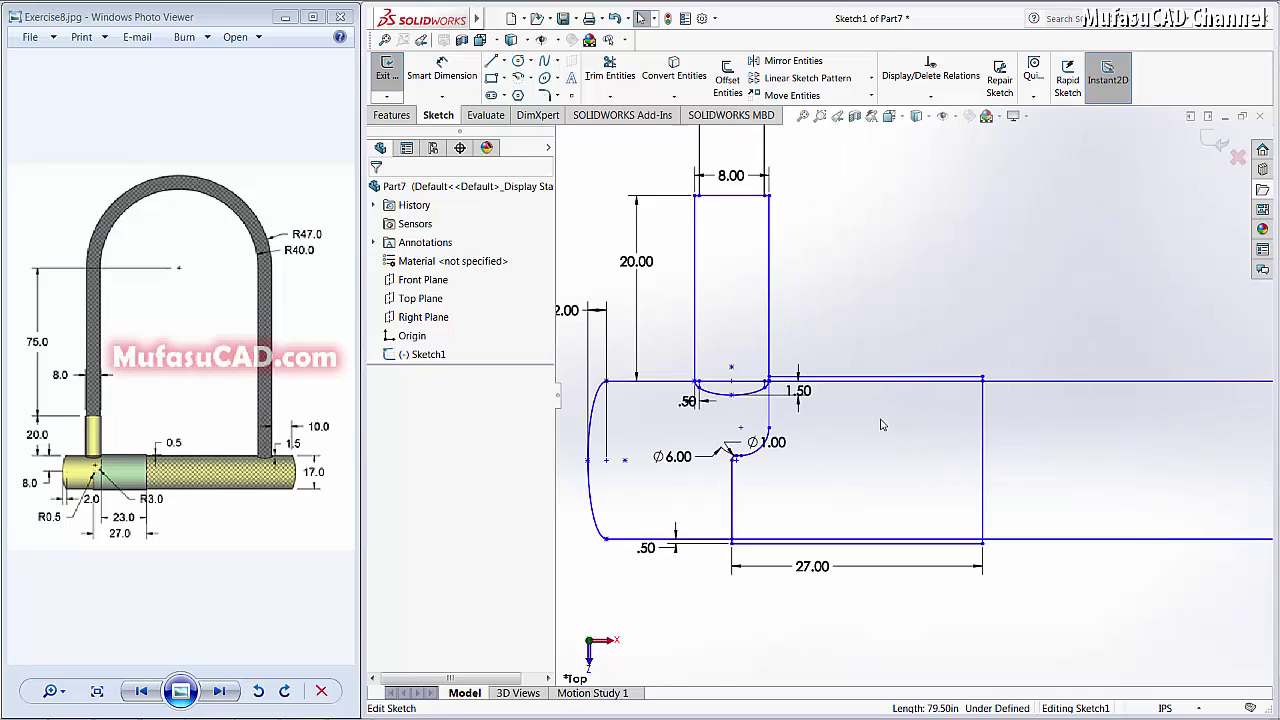
- Cancel trimming, inspect the short vertical line inside the shackle, and exit Sketch1
{"action": "left_click", "coordinate": [609, 70]}
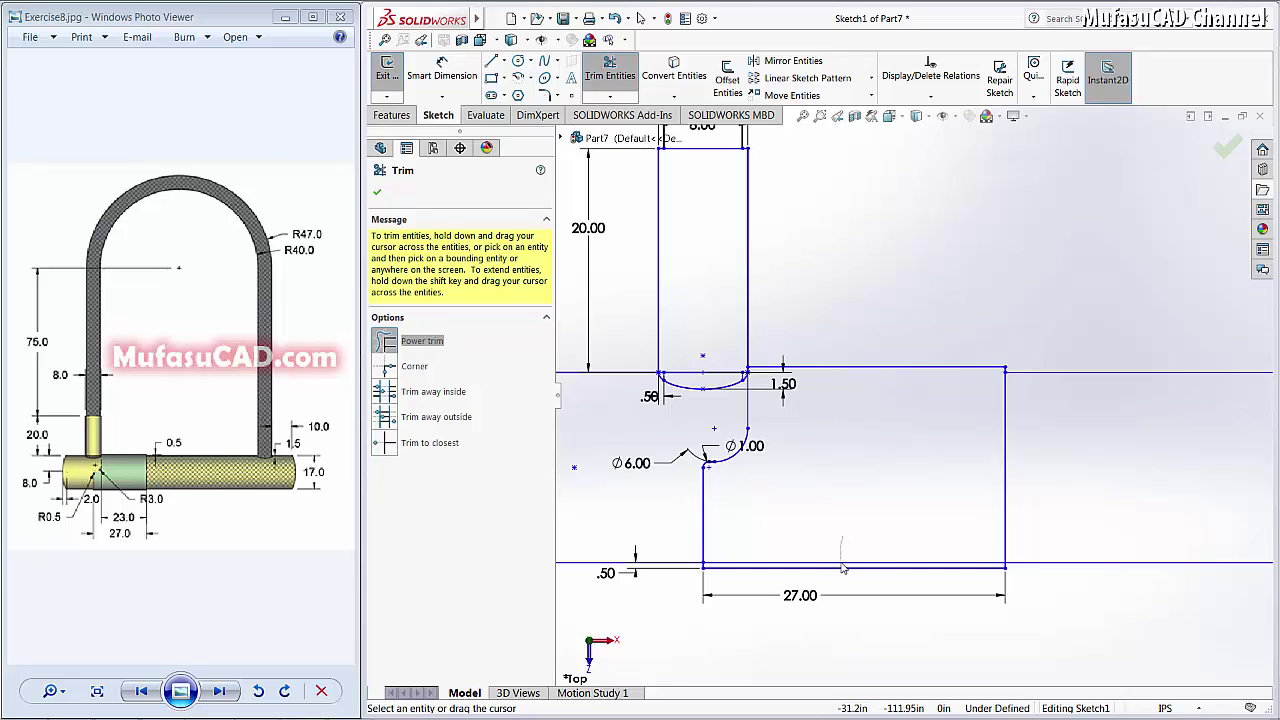
{"action": "scroll", "coordinate": [914, 514], "scroll_direction": "up", "scroll_amount": 2}
{"action": "scroll", "coordinate": [914, 514], "scroll_direction": "down", "scroll_amount": 3}
{"action": "scroll", "coordinate": [958, 368], "scroll_direction": "down", "scroll_amount": 3}
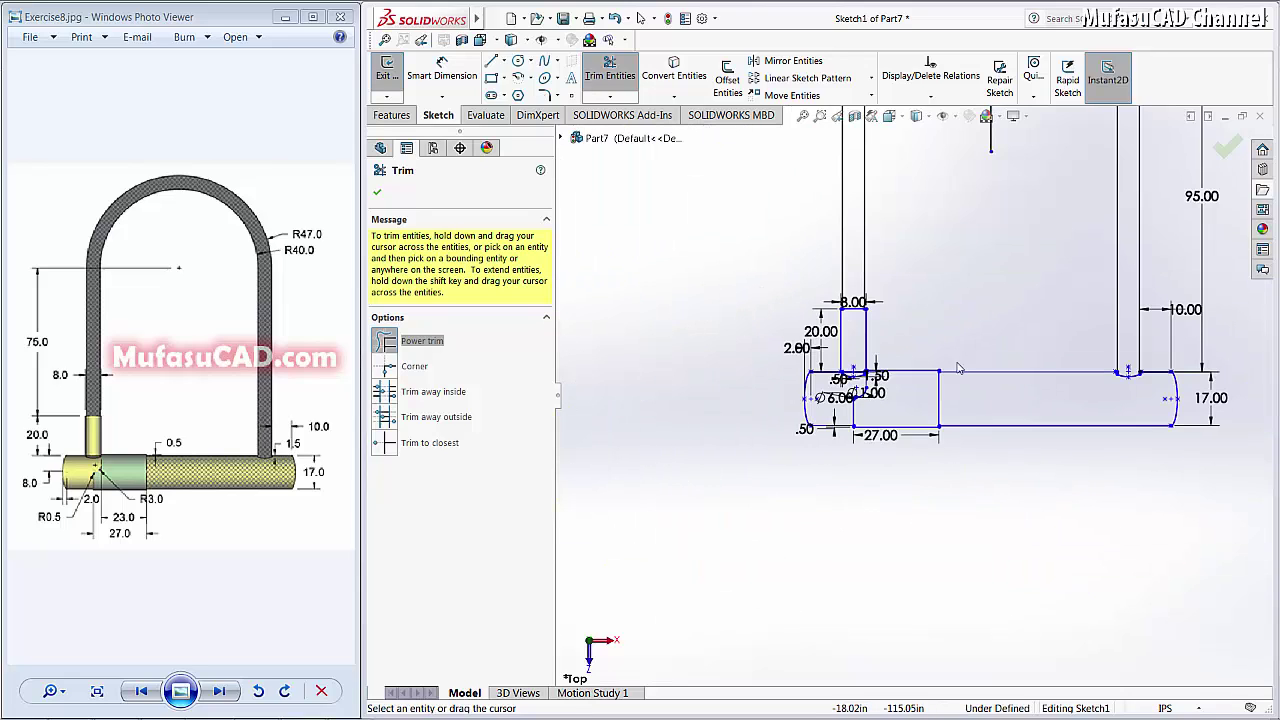
{"action": "right_click", "coordinate": [952, 244]}
{"action": "left_click", "coordinate": [978, 285]}
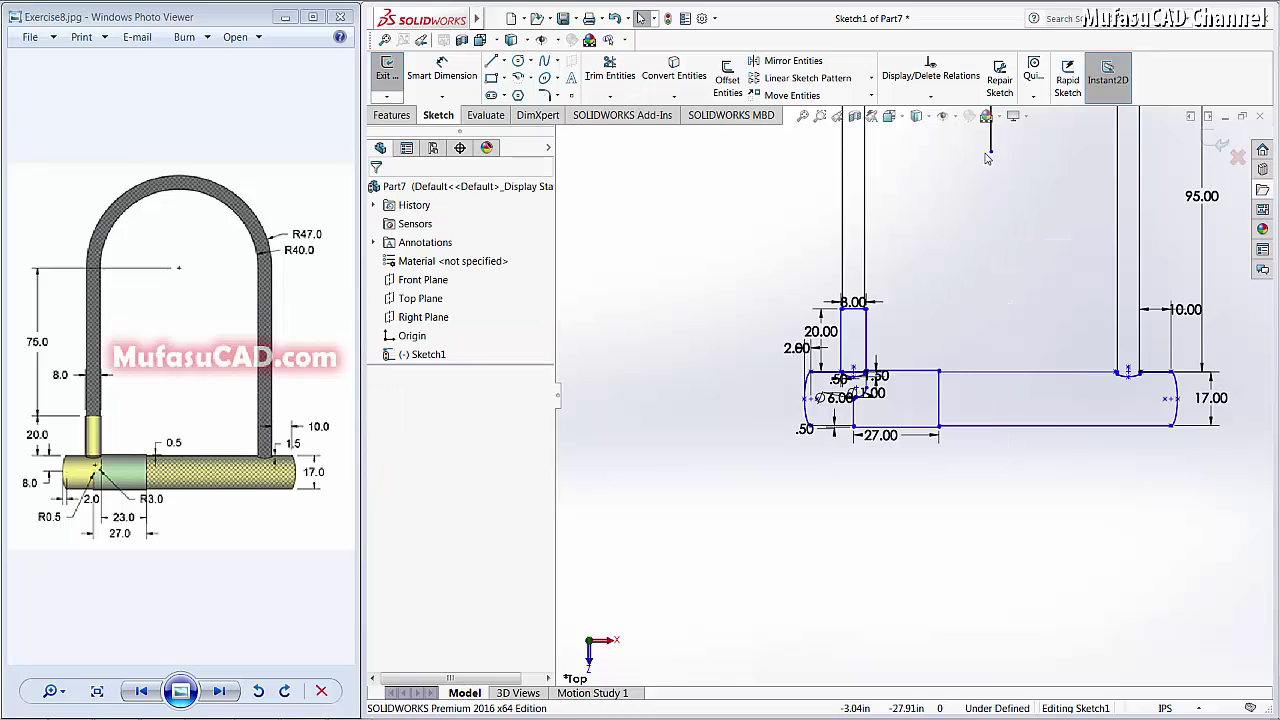
{"action": "left_click", "coordinate": [991, 143]}
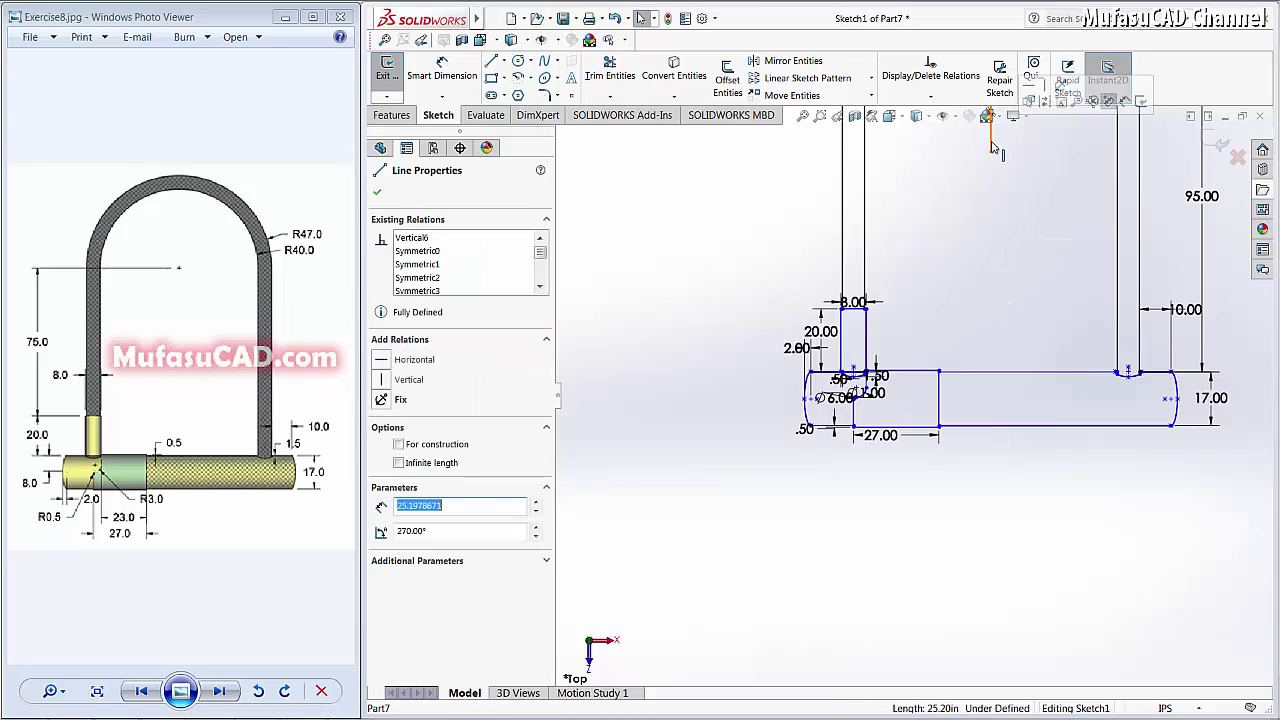
{"action": "left_click", "coordinate": [951, 262]}
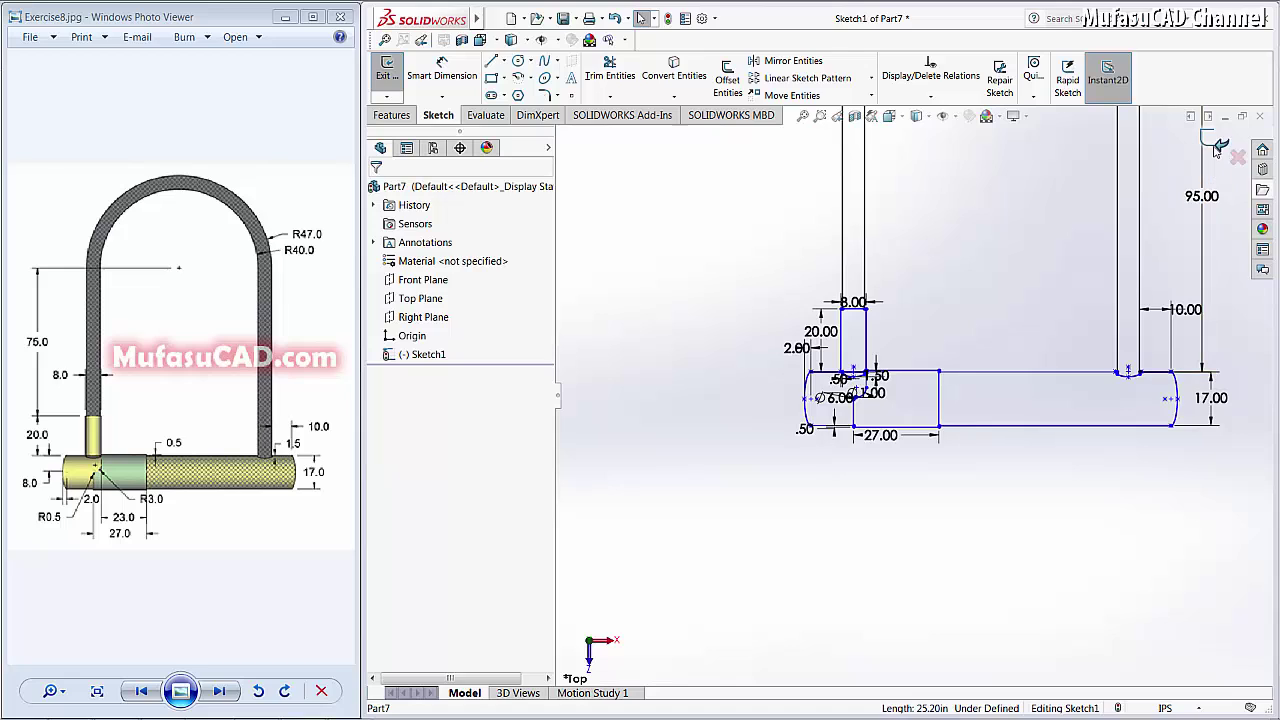
{"action": "left_click", "coordinate": [1218, 149]}
{"action": "scroll", "coordinate": [960, 280], "scroll_direction": "down", "scroll_amount": 1}
{"action": "scroll", "coordinate": [917, 329], "scroll_direction": "down", "scroll_amount": 1}
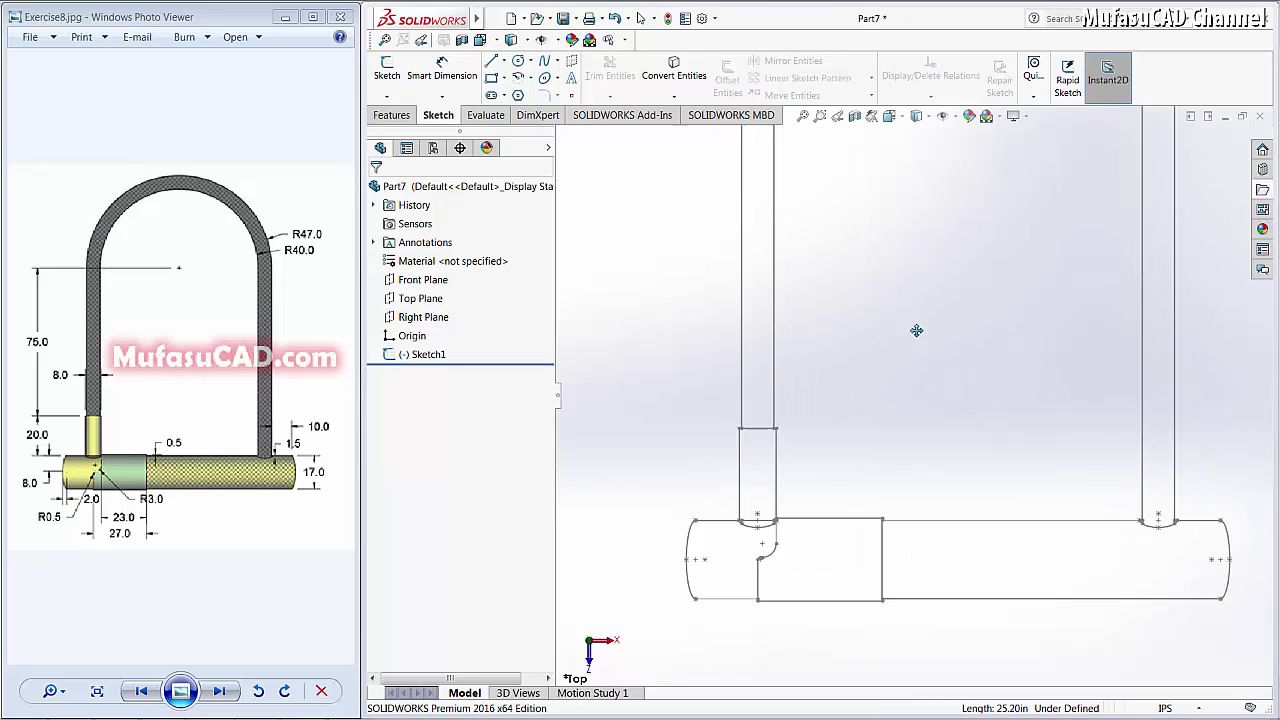
{"action": "scroll", "coordinate": [900, 371], "scroll_direction": "down", "scroll_amount": 1}
{"action": "scroll", "coordinate": [900, 374], "scroll_direction": "down", "scroll_amount": 1}
{"action": "scroll", "coordinate": [900, 374], "scroll_direction": "up", "scroll_amount": 1}
{"action": "scroll", "coordinate": [900, 374], "scroll_direction": "up", "scroll_amount": 1}
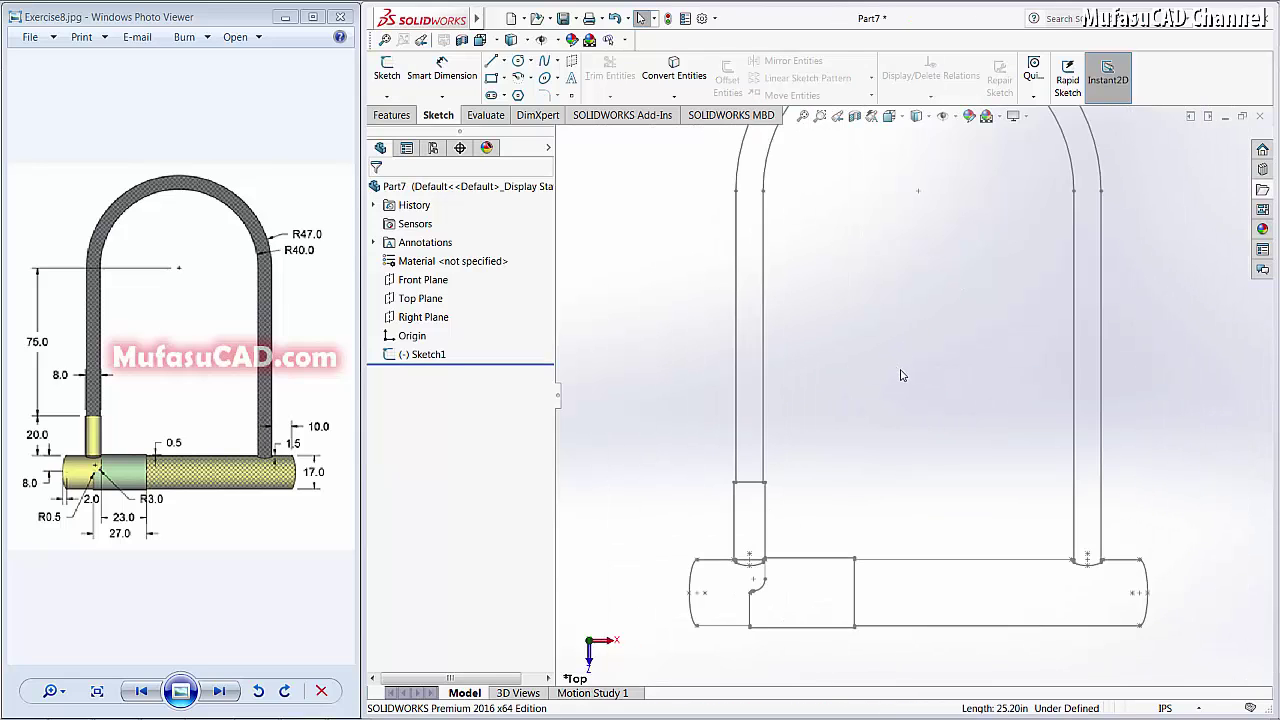
{"action": "scroll", "coordinate": [901, 375], "scroll_direction": "up", "scroll_amount": 1}
{"action": "scroll", "coordinate": [900, 375], "scroll_direction": "up", "scroll_amount": 1}
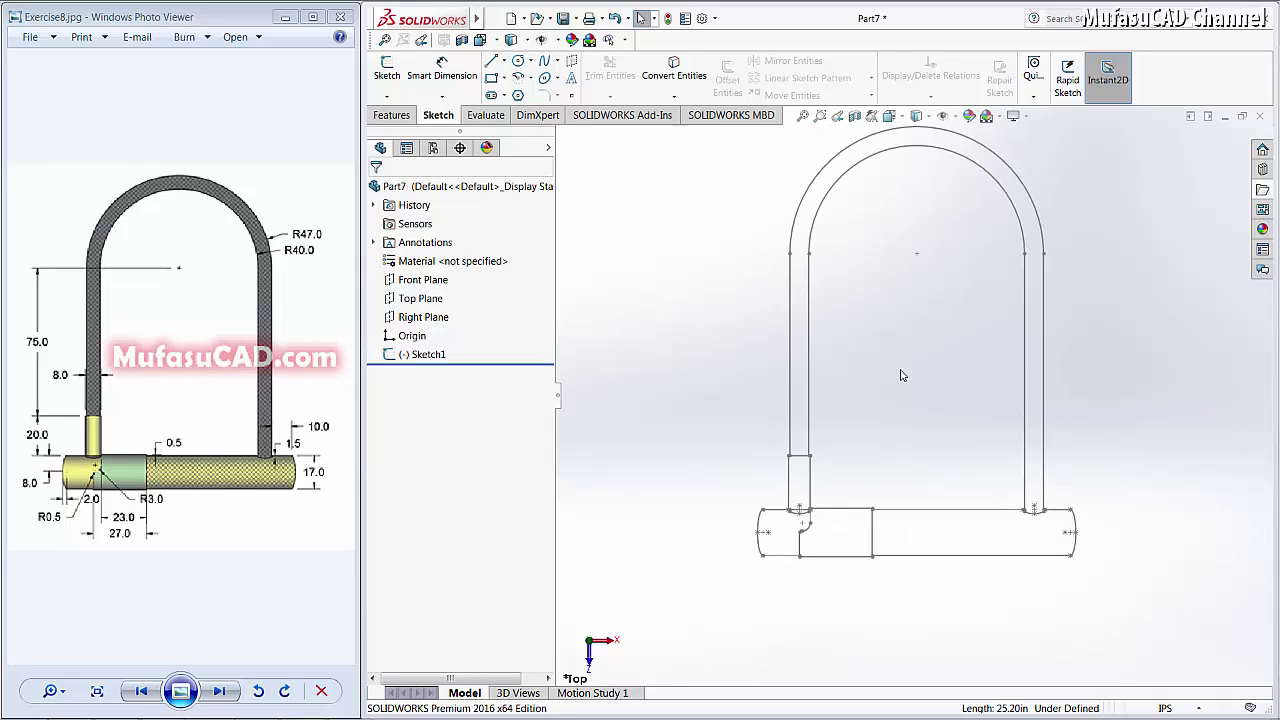